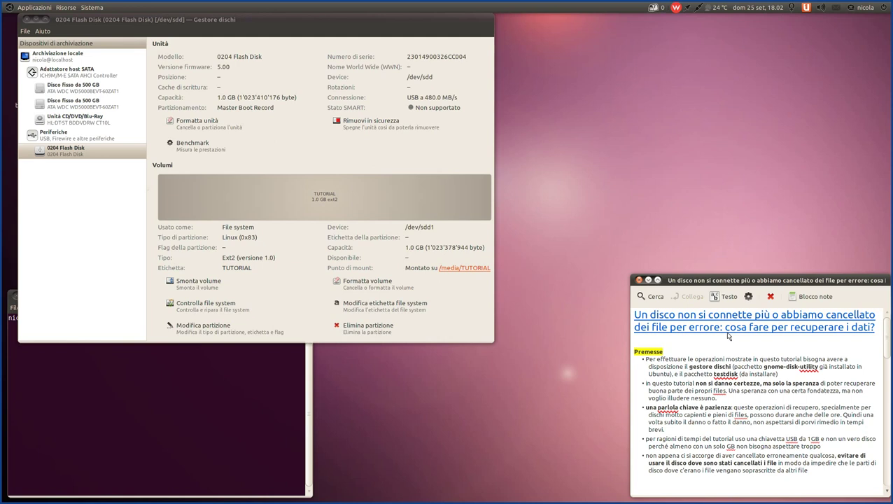
- Scroll to 'Il disco non si connette più' and open the linked Errore_caricamento_unità_esterna.png screenshot
scroll(746, 394, "down", 12)
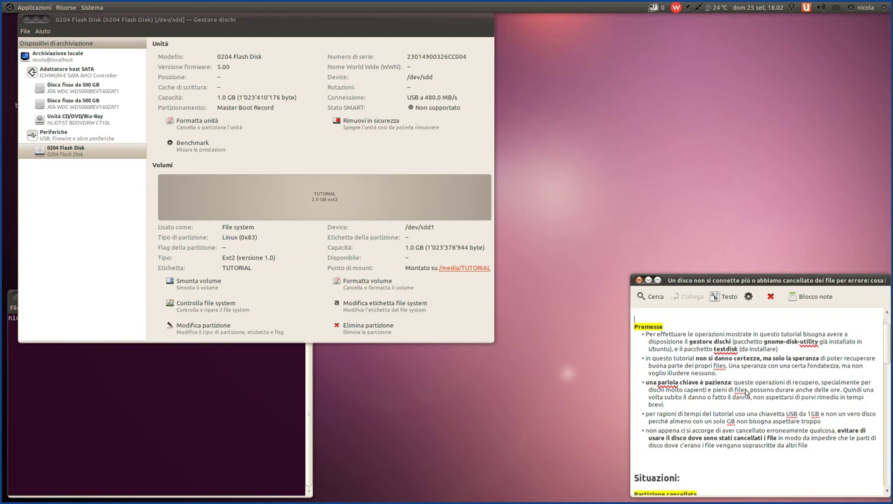
scroll(746, 394, "down", 7)
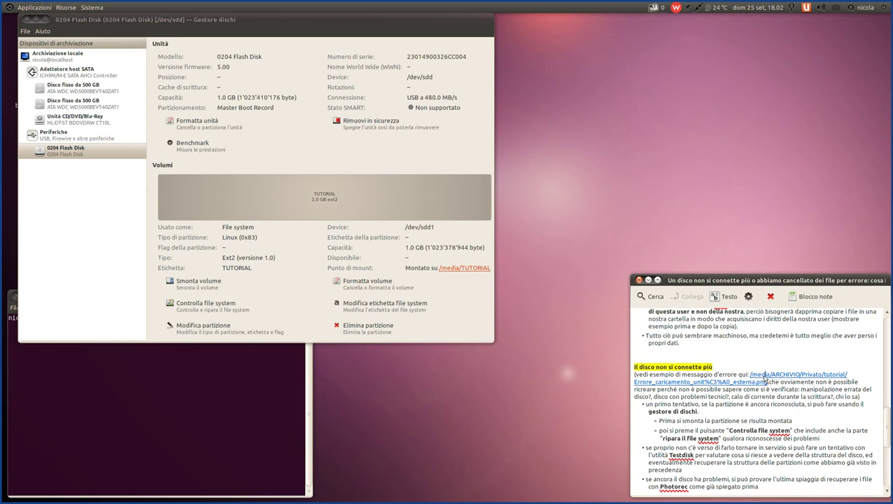
left_click(765, 379)
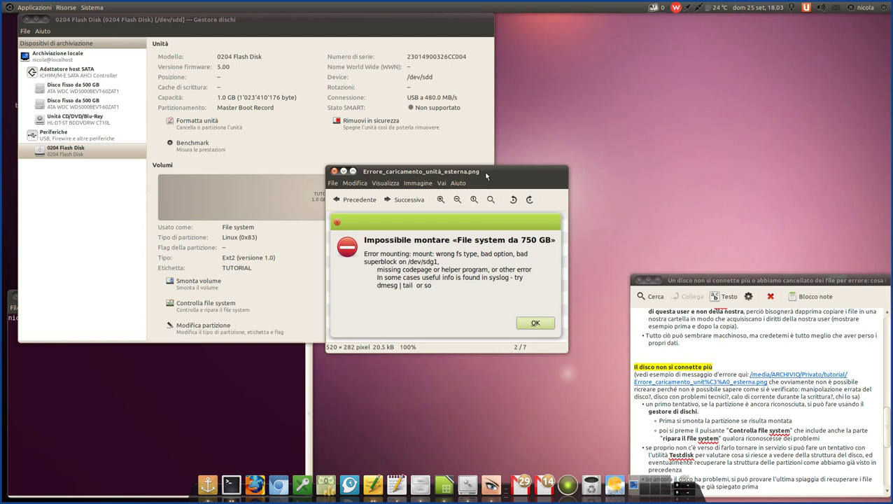
- Nudge the error screenshot window slightly left, then close it
left_click_drag(487, 175, 451, 179)
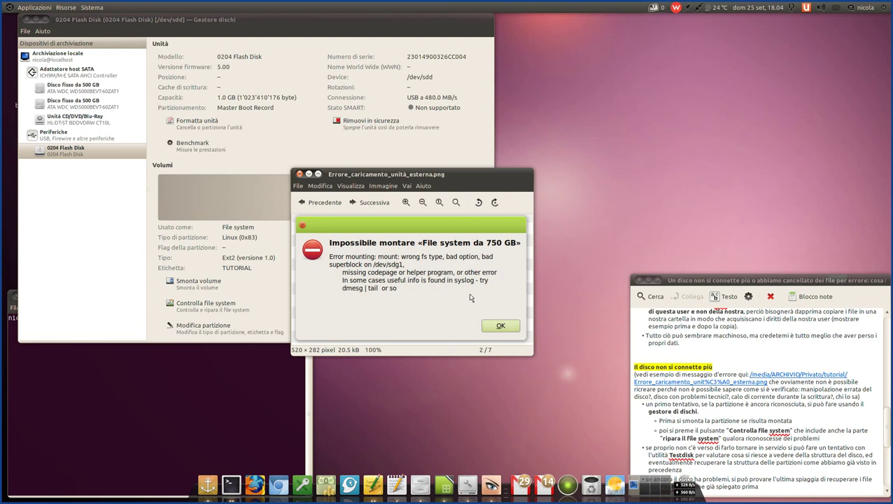
left_click(300, 174)
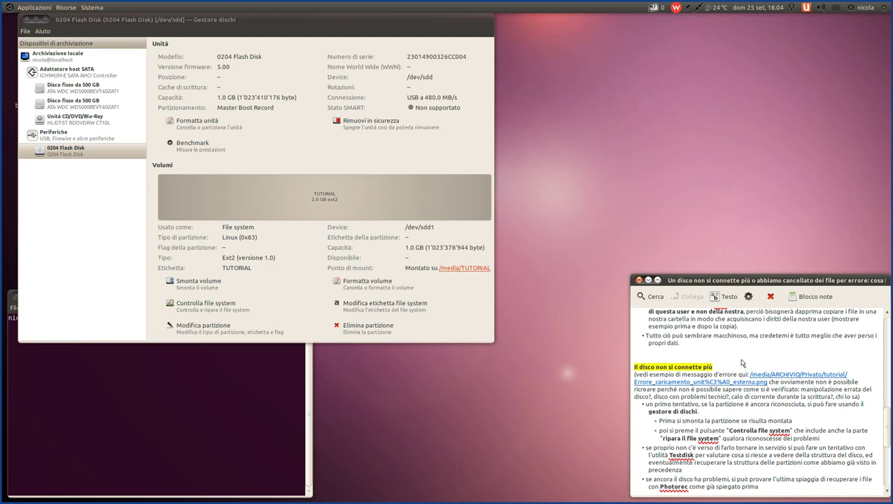
- Scroll the tutorial note back up to the top
scroll(742, 362, "up", 6)
scroll(743, 363, "up", 8)
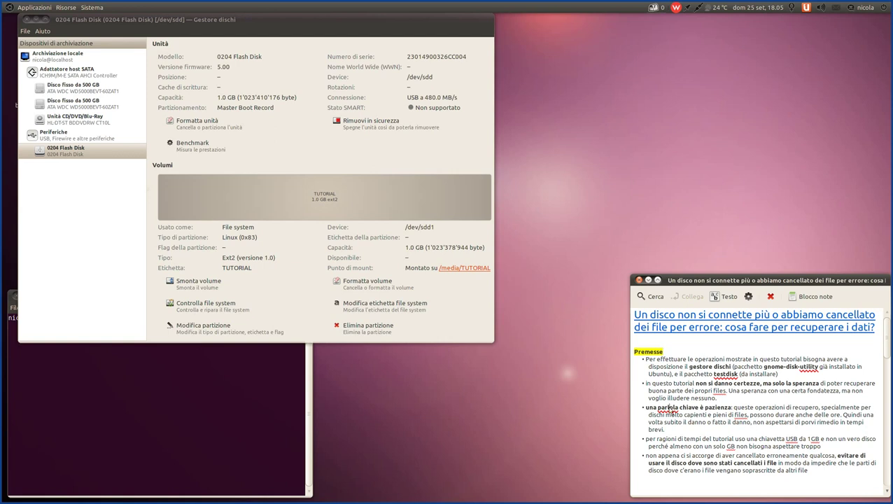
- Correct 'parlola' to 'parola', then select 'gnome-disk-utility' in the first prerequisites bullet
key("BackSpace")
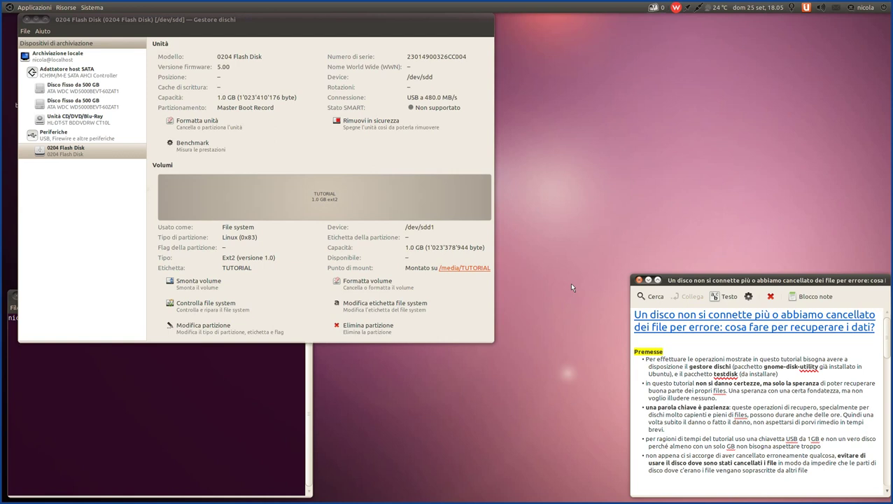
left_click(676, 345)
left_click(218, 21)
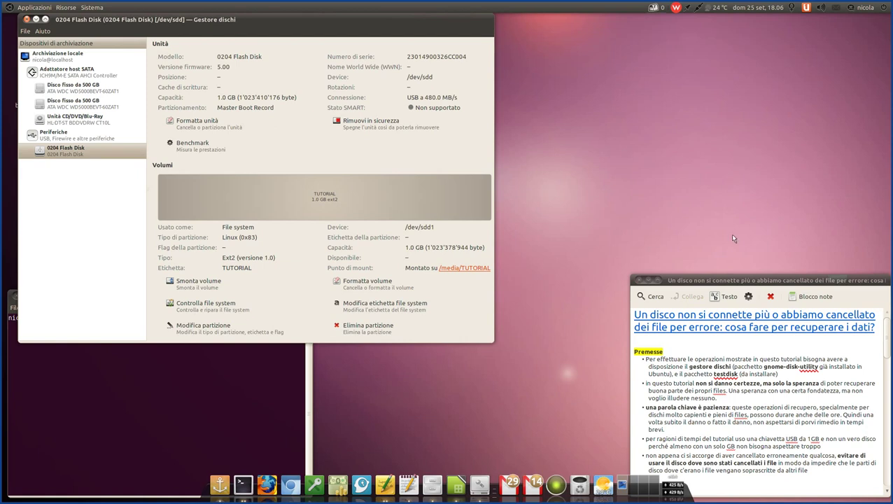
left_click(743, 369)
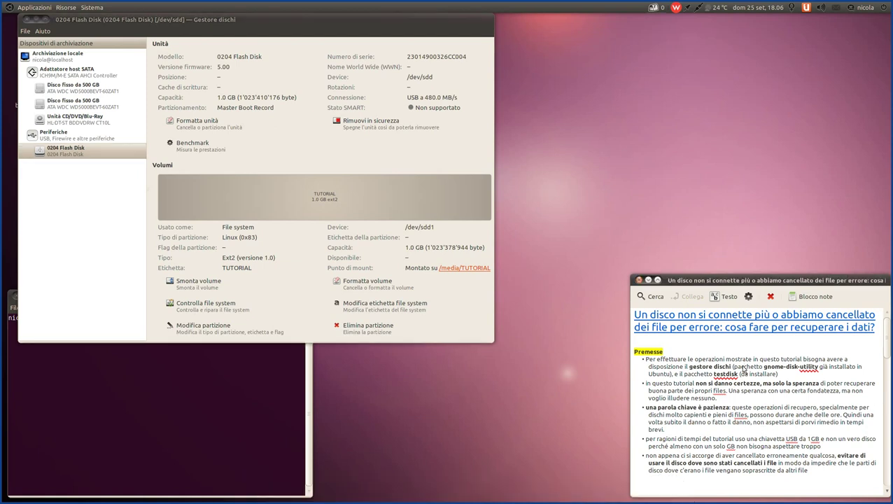
left_click_drag(764, 367, 824, 372)
left_click(686, 367)
left_click(92, 7)
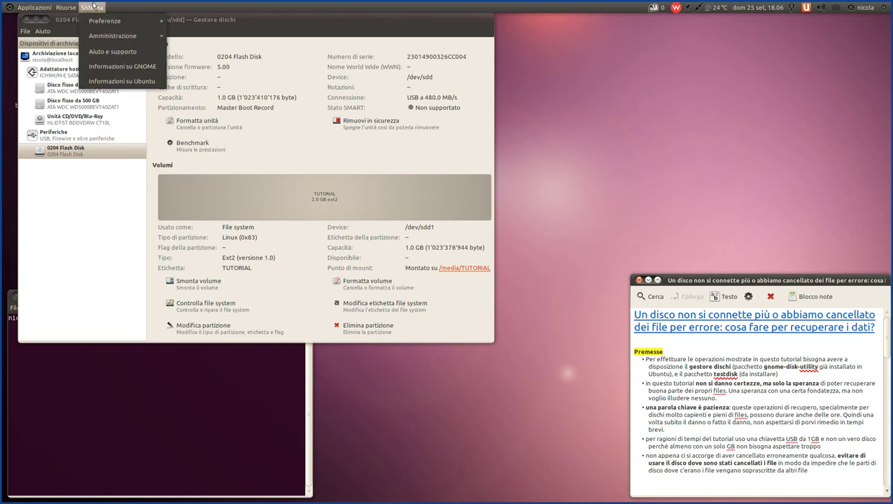
mouse_move(109, 36)
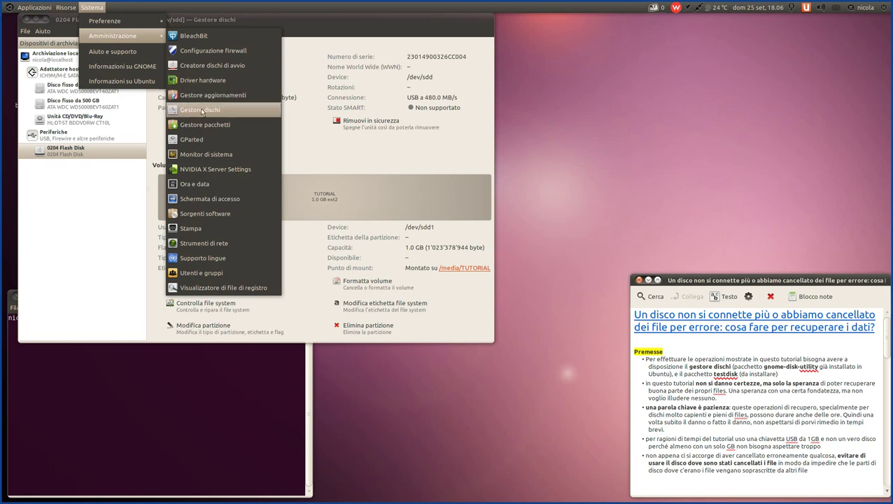
left_click(357, 22)
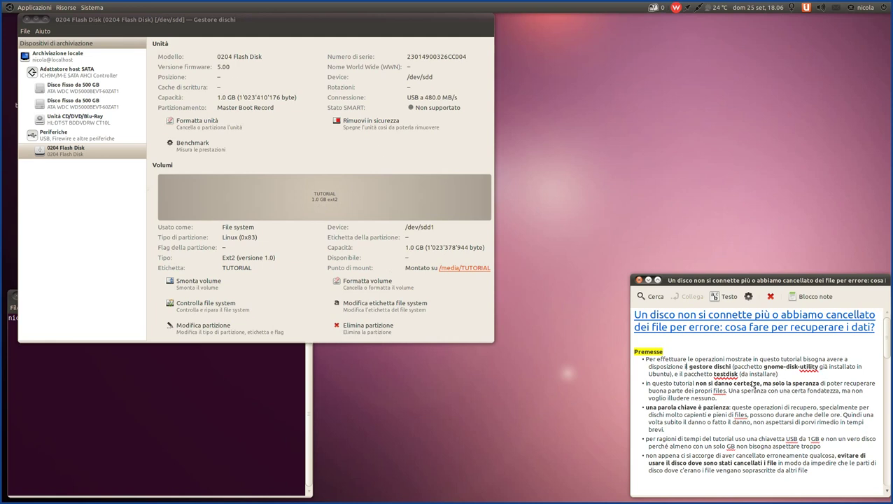
- Select 'e il pacchetto testdisk (da installare)' in the note
left_click_drag(785, 377, 675, 377)
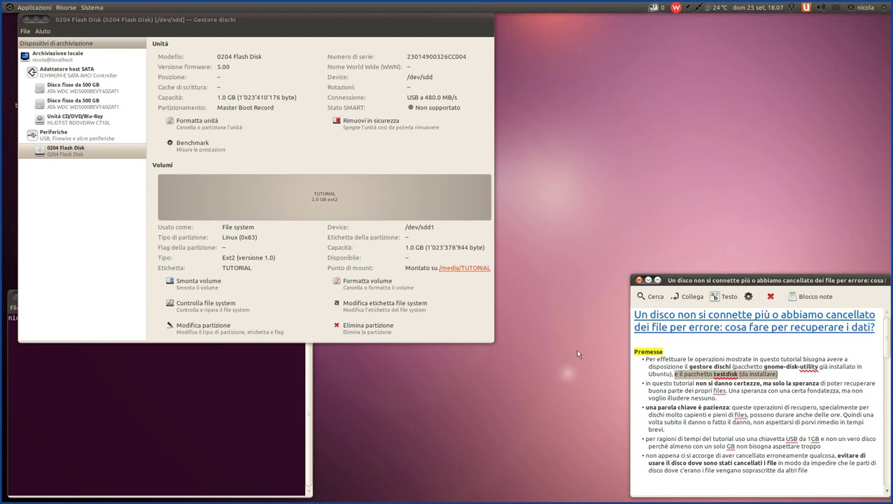
mouse_move(462, 498)
- Start Gestore pacchetti from Kupfer and enter the administrator password
key("ctrl+space")
type("p")
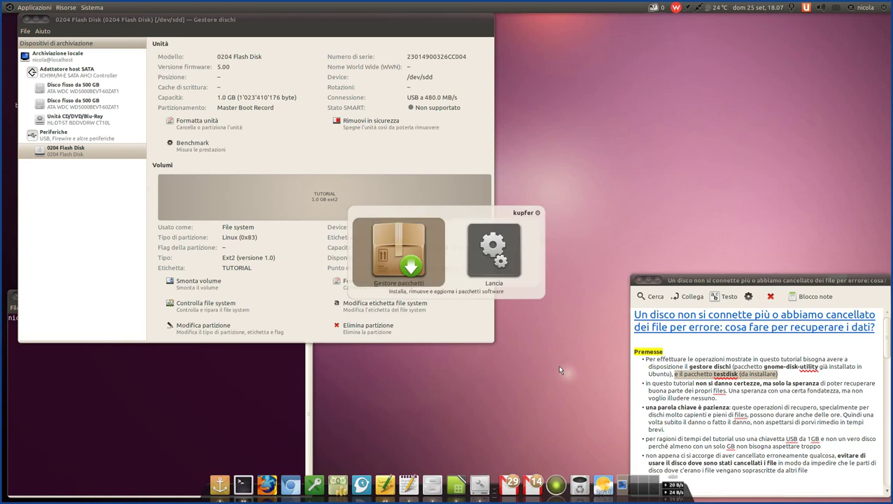
key("Return")
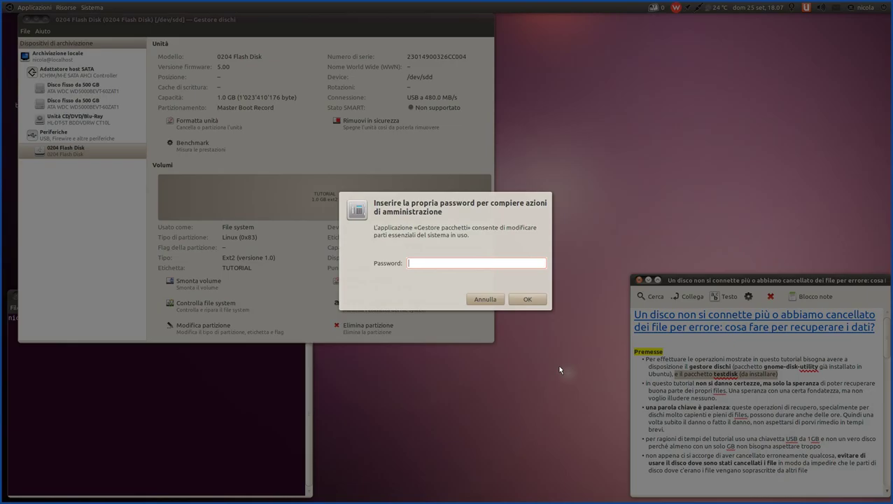
type("**************")
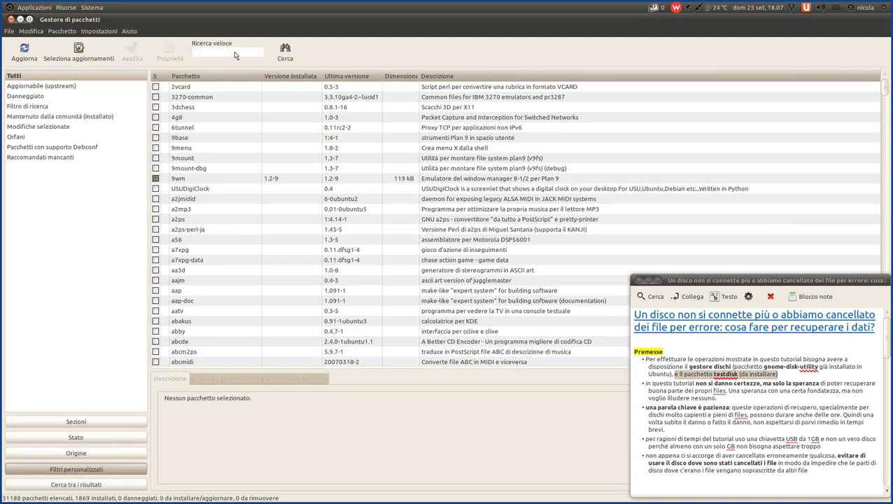
- Search 'testdi', confirm testdisk 6.11-1 is installed, and close Synaptic
type("test")
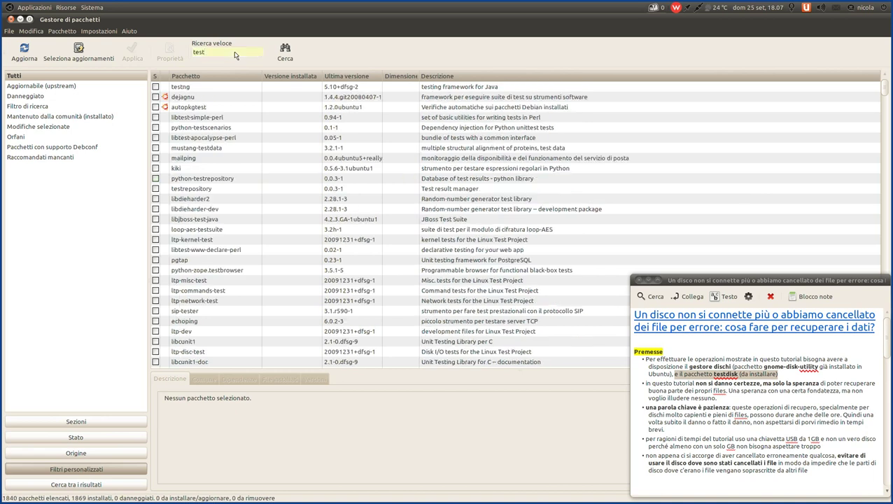
type("di")
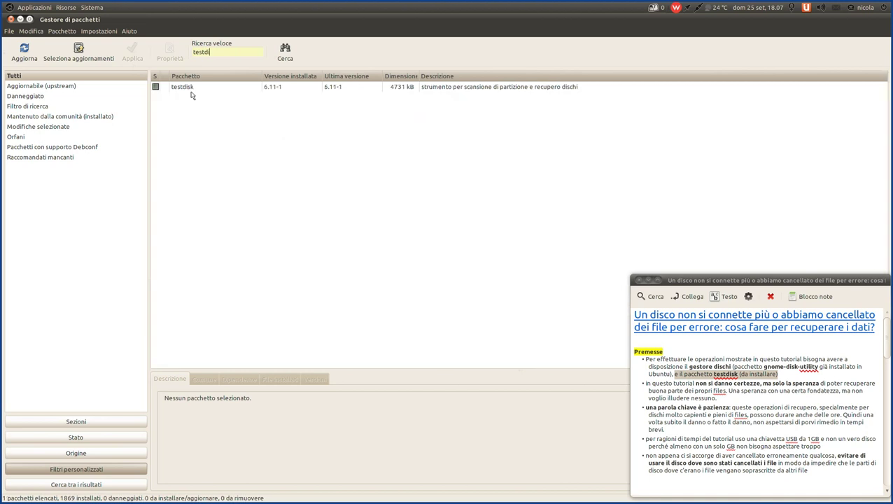
left_click(193, 88)
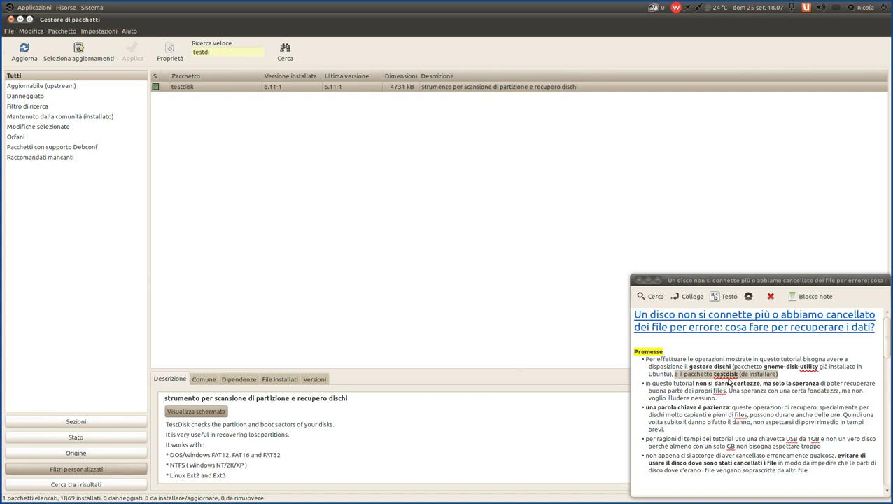
left_click(11, 19)
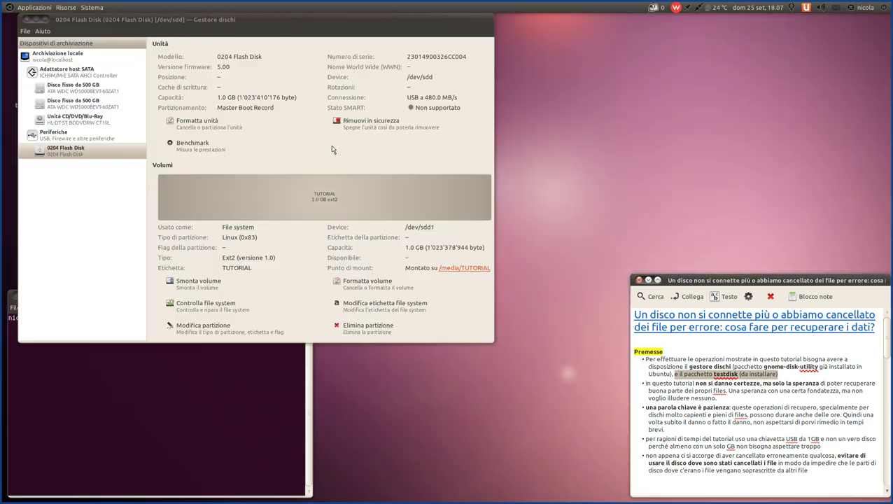
- Highlight the bullets about recovery not being guaranteed and about patience, clearing each afterwards
left_click(792, 377)
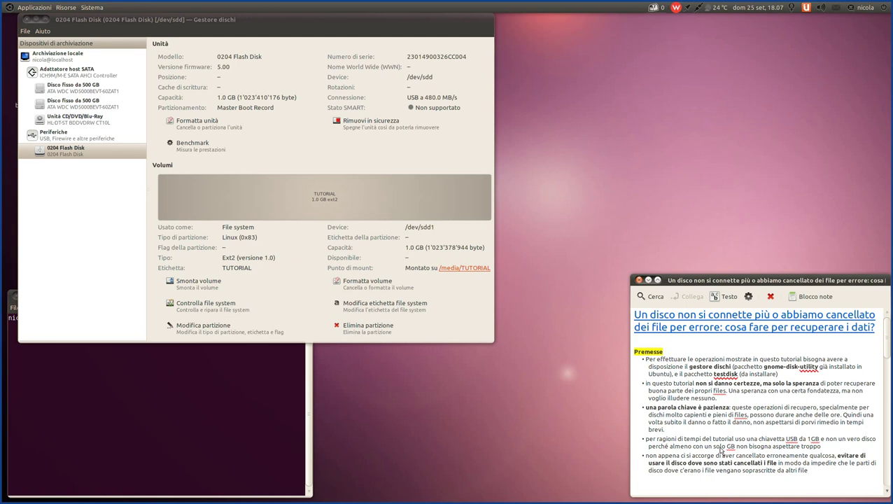
left_click_drag(717, 398, 636, 385)
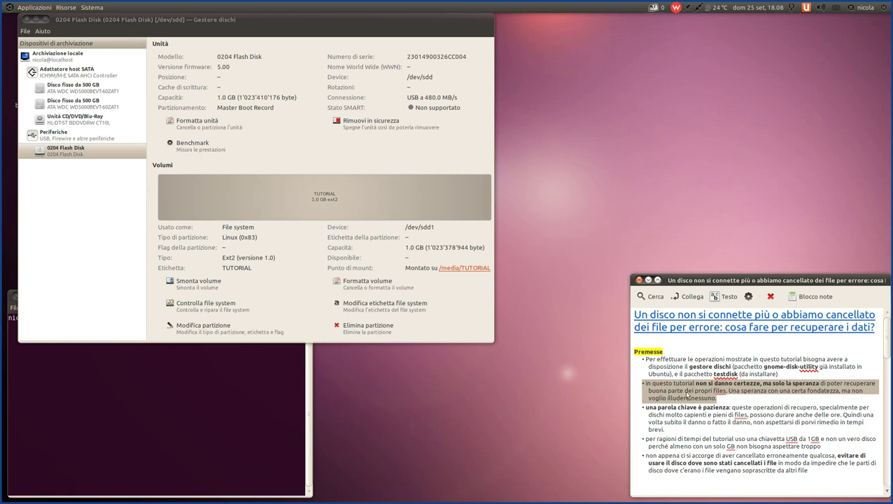
left_click(753, 405)
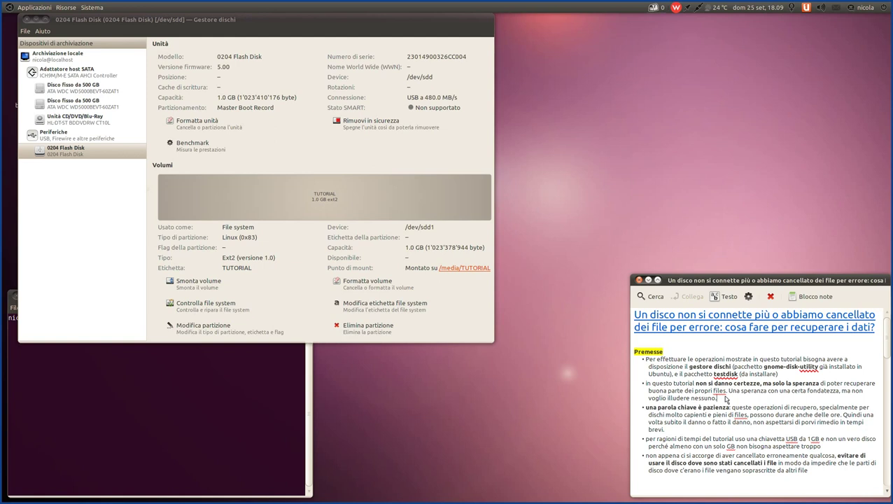
scroll(726, 400, "down", 1)
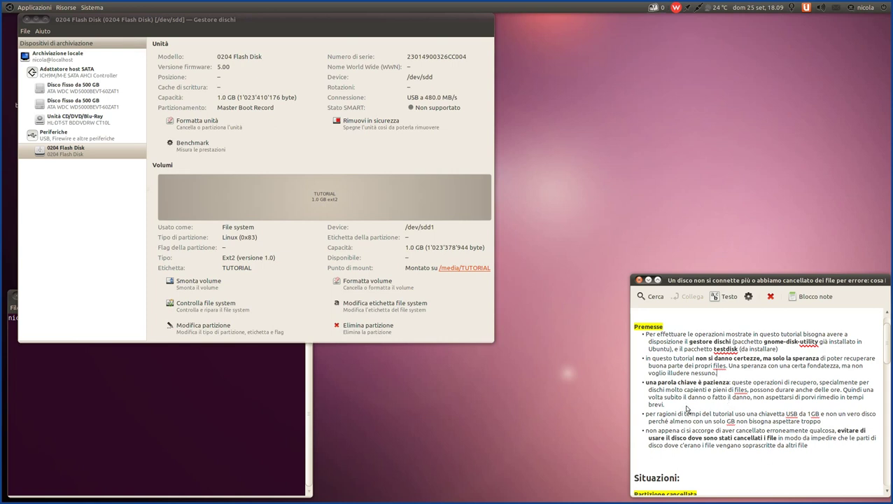
left_click_drag(664, 405, 641, 382)
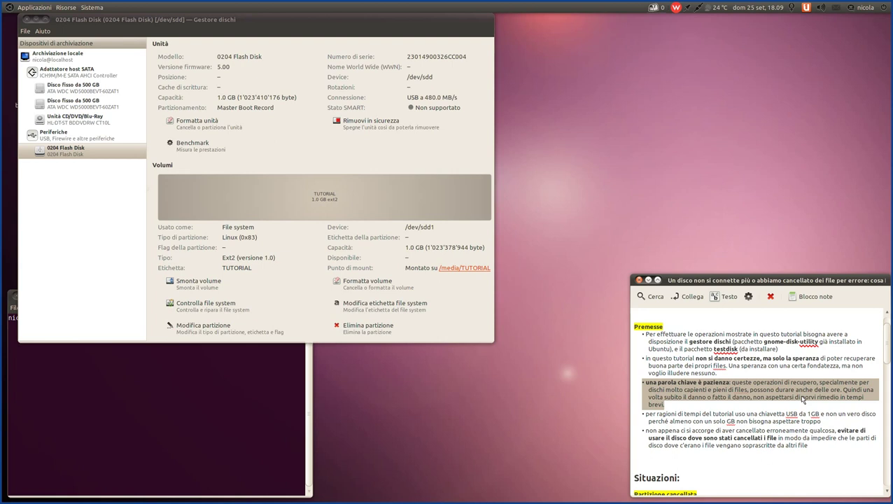
left_click(694, 405)
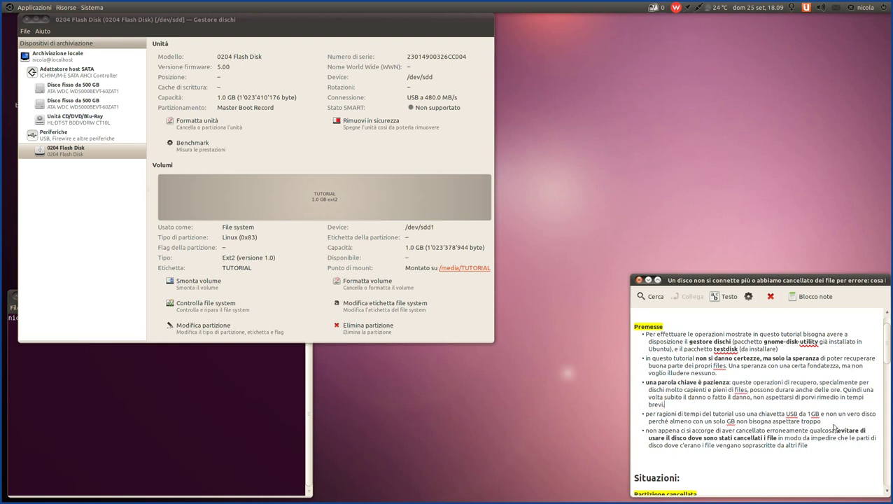
- Highlight the bullet about using a 1 GB USB stick, then select the TUTORIAL volume in Disk Utility
scroll(833, 429, "down", 1)
left_click_drag(830, 397, 640, 395)
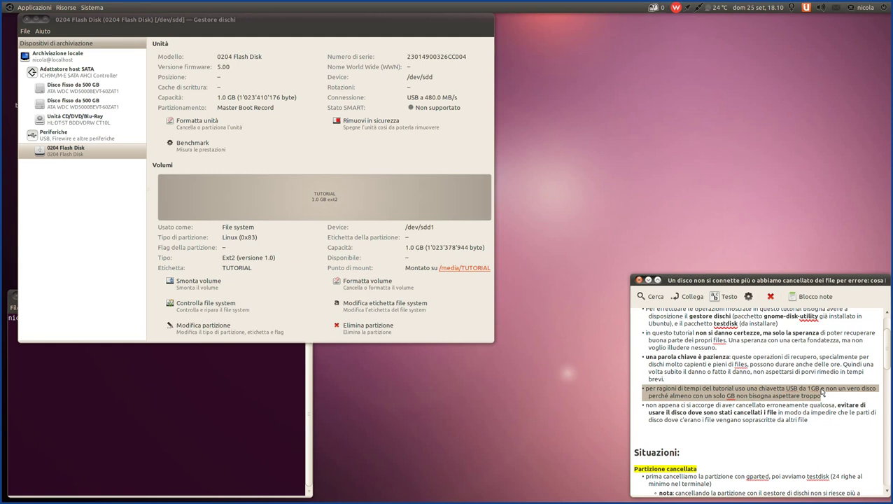
left_click(316, 200)
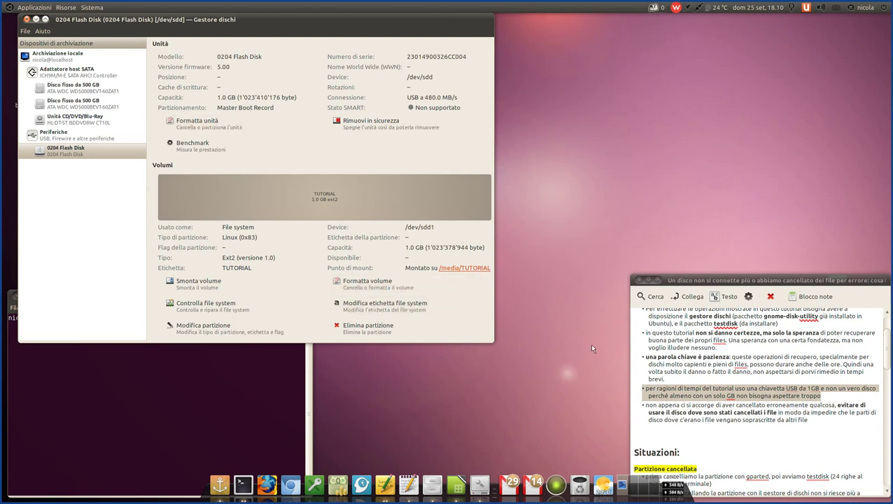
- Open /media/TUTORIAL in Nautilus, look over its files and the two files in documenti
left_click(472, 270)
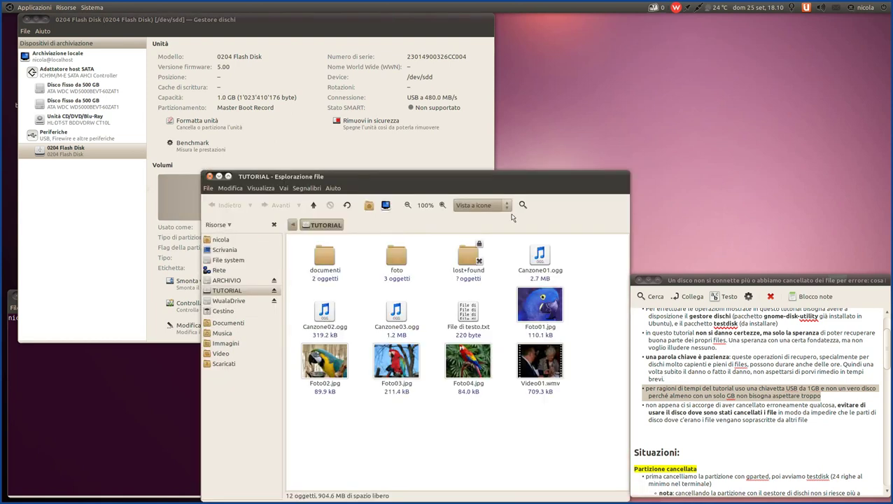
left_click_drag(426, 176, 379, 79)
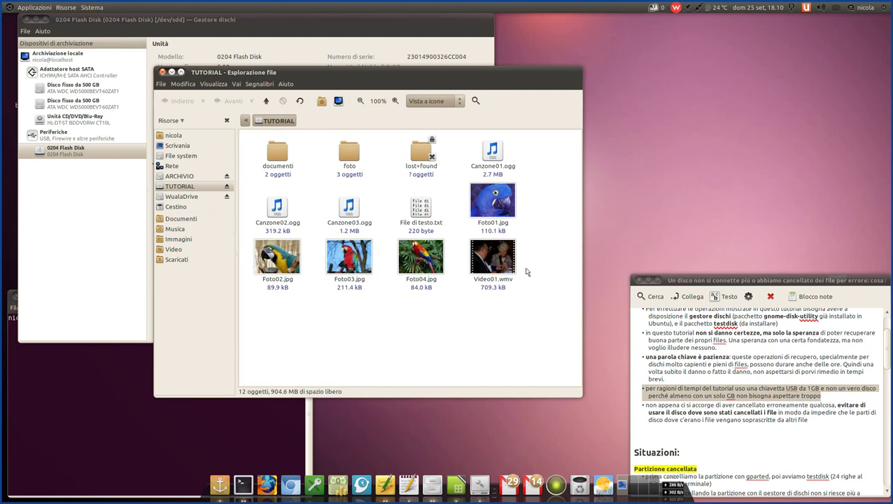
left_click_drag(548, 309, 285, 199)
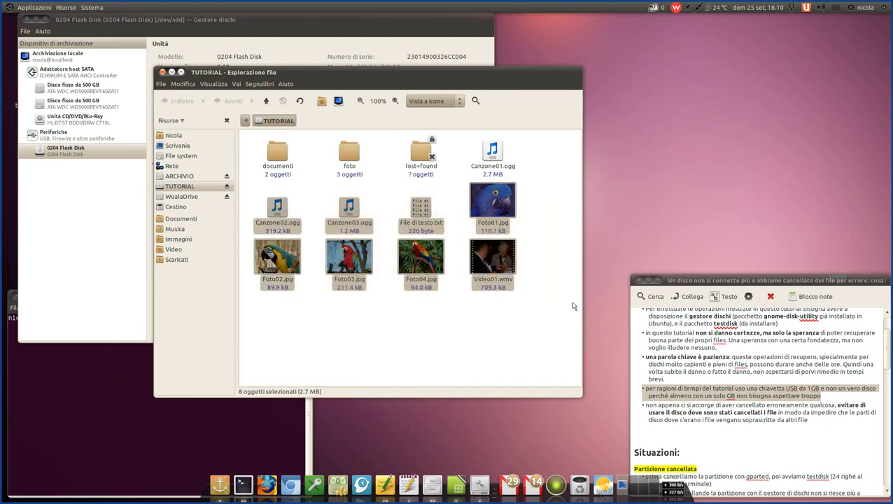
left_click(569, 294)
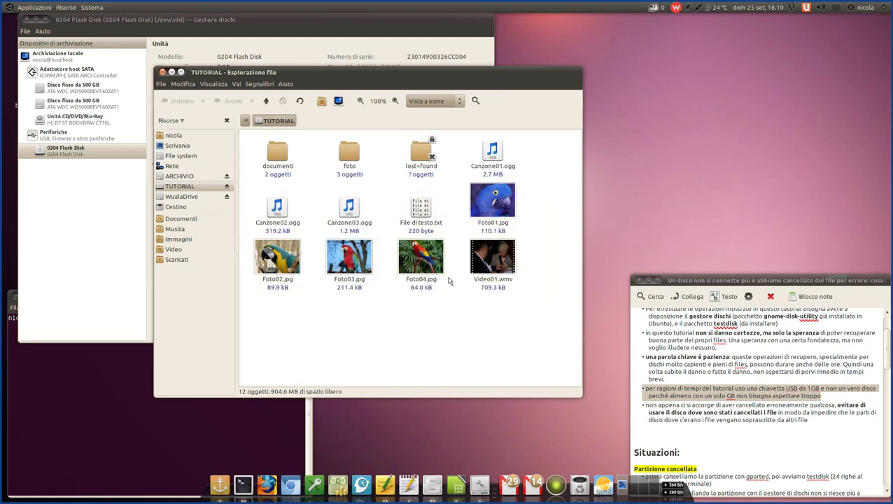
double_click(278, 154)
left_click_drag(259, 133, 463, 249)
left_click(284, 213)
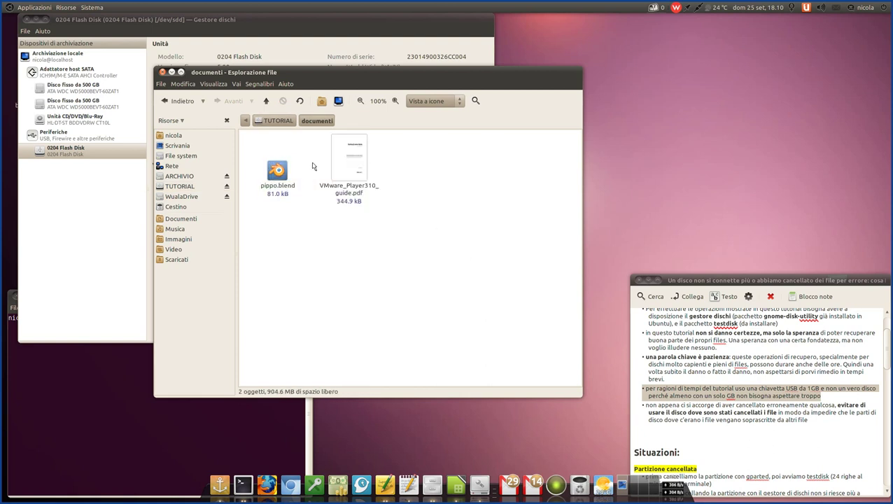
left_click(266, 101)
- In foto, preview Errore_caricamento_unità_esterna.png and Detersivo_Linux.jpeg, then return to TUTORIAL
double_click(353, 158)
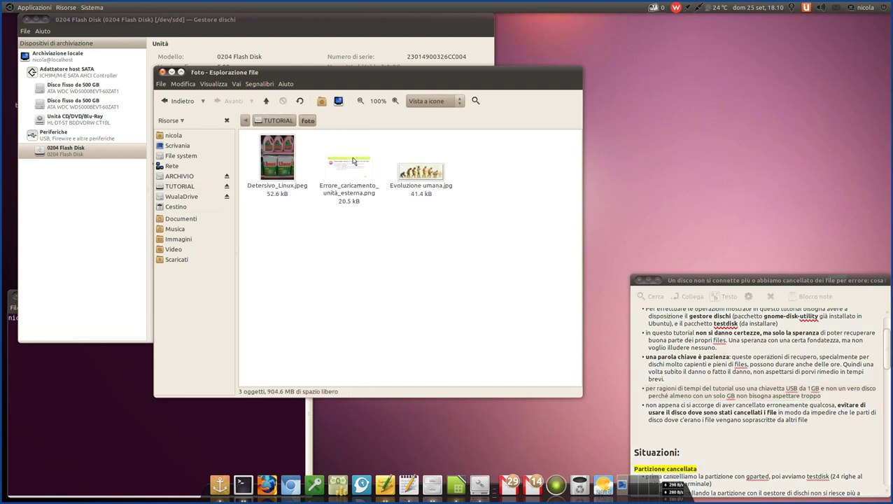
double_click(365, 169)
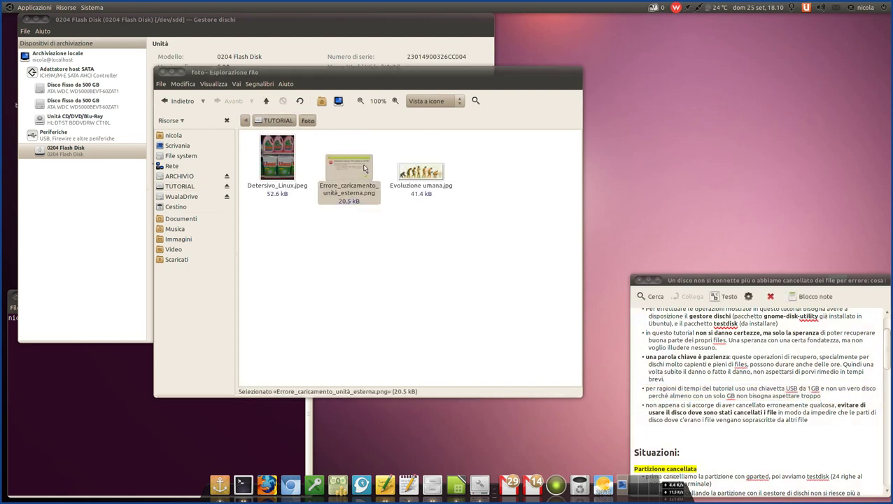
left_click(334, 171)
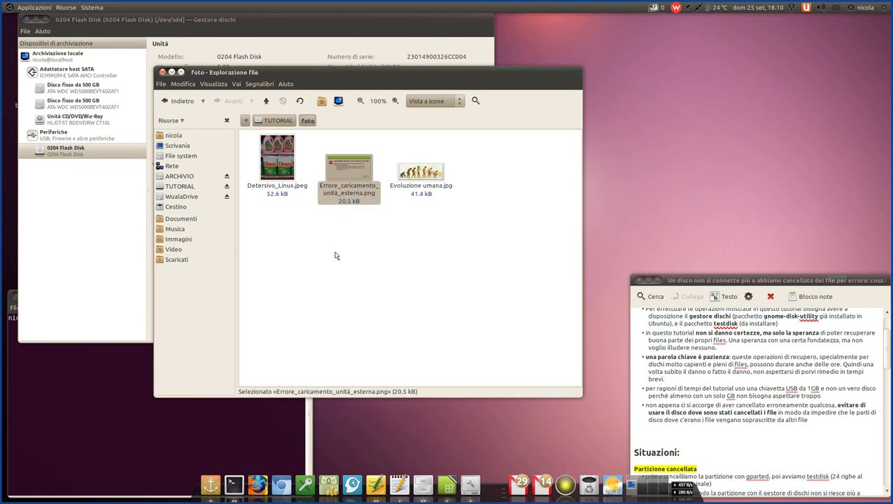
left_click(341, 274)
double_click(280, 173)
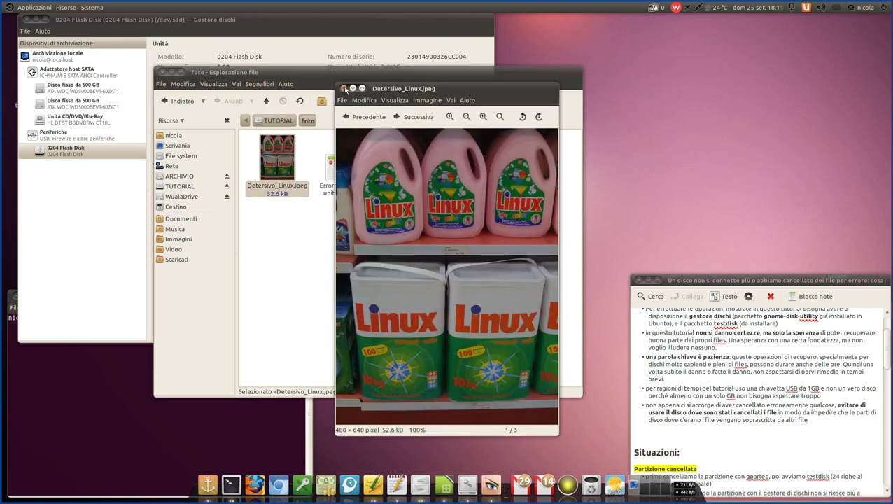
left_click(343, 88)
left_click(438, 240)
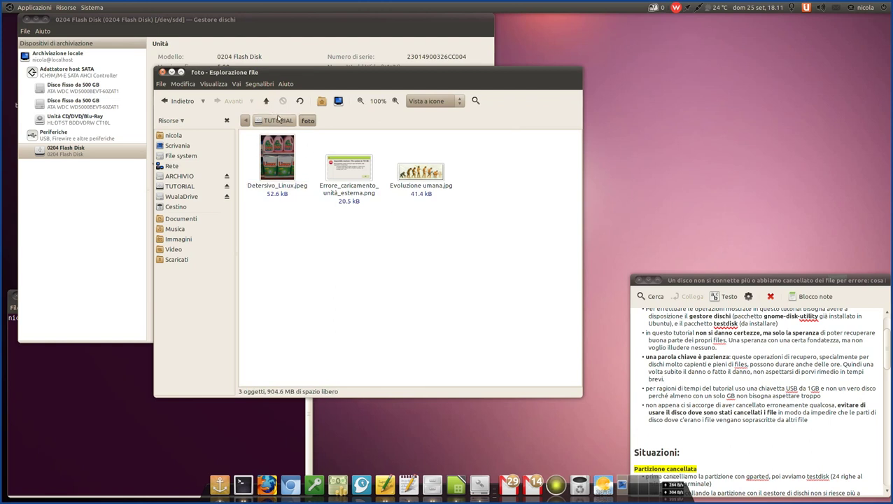
left_click(277, 120)
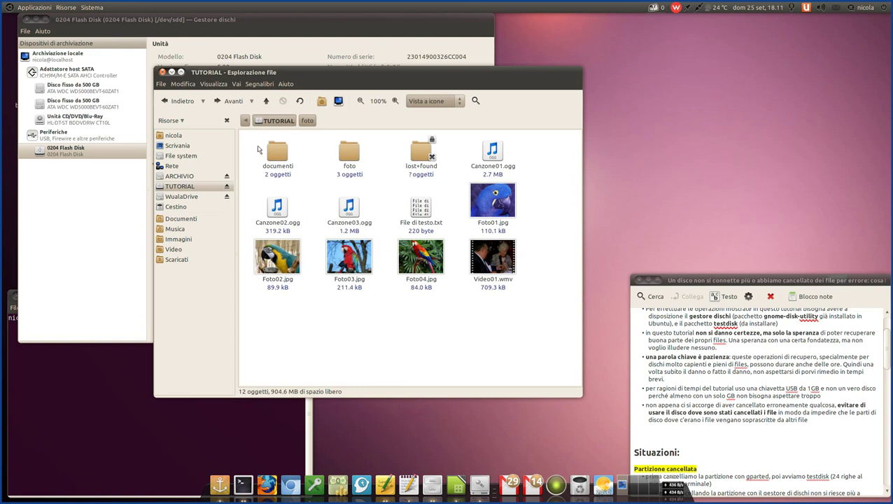
- Select the documenti and foto folders, then Foto03, Foto04, Video01 and File di testo.txt
left_click_drag(256, 138, 365, 187)
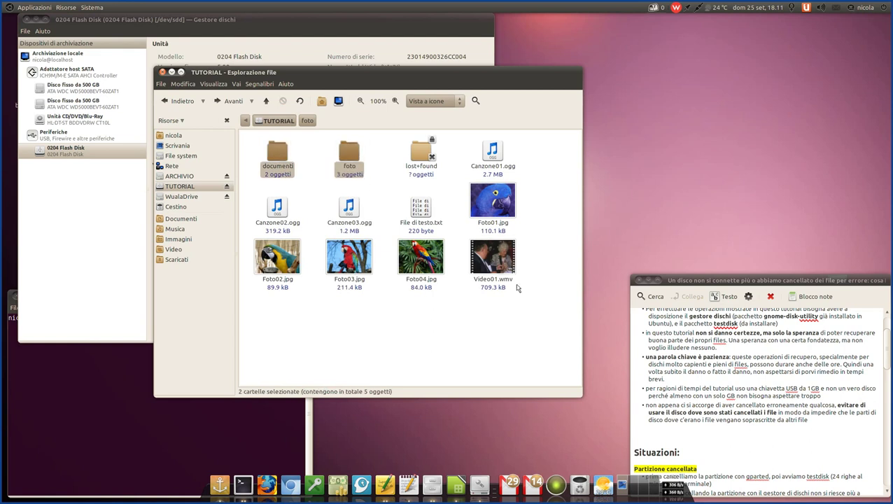
left_click_drag(540, 319, 282, 190)
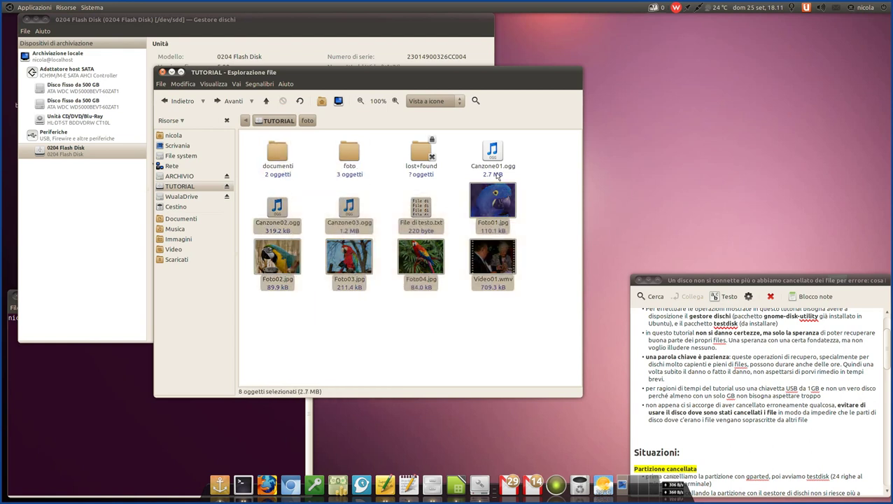
left_click(533, 168)
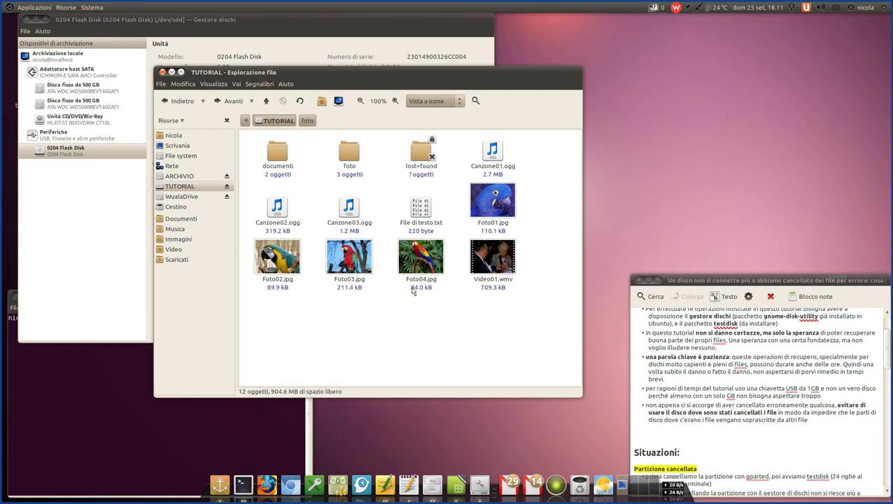
left_click(424, 209)
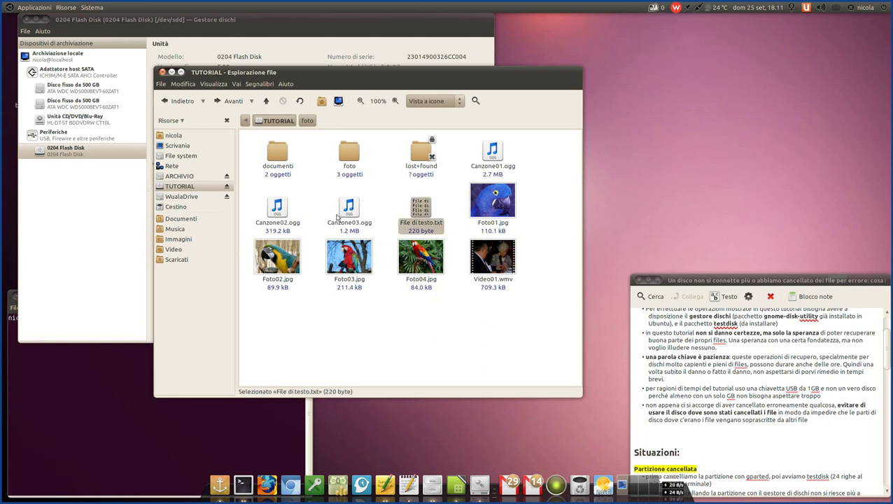
left_click(543, 146)
- Select Canzone01–03.ogg, Foto01.jpg, Video01.wmv and the lower row of photos in turn
left_click_drag(503, 149, 500, 150)
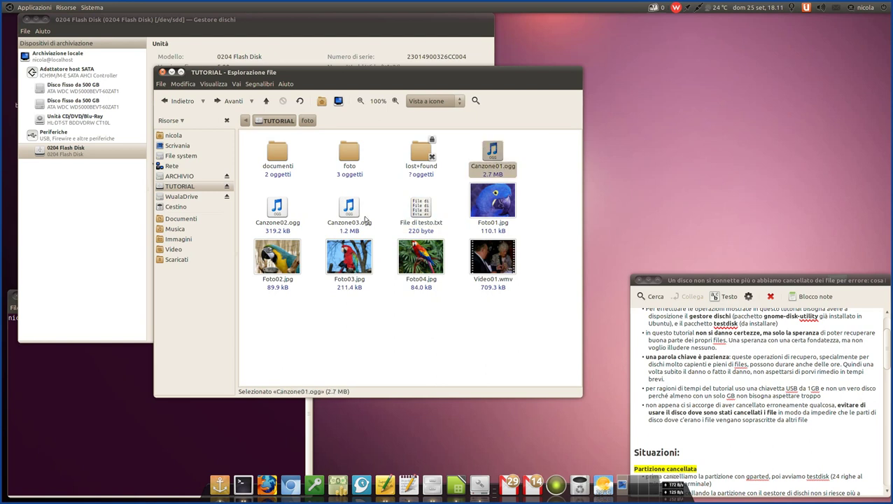
left_click_drag(375, 208, 266, 224)
left_click(418, 350)
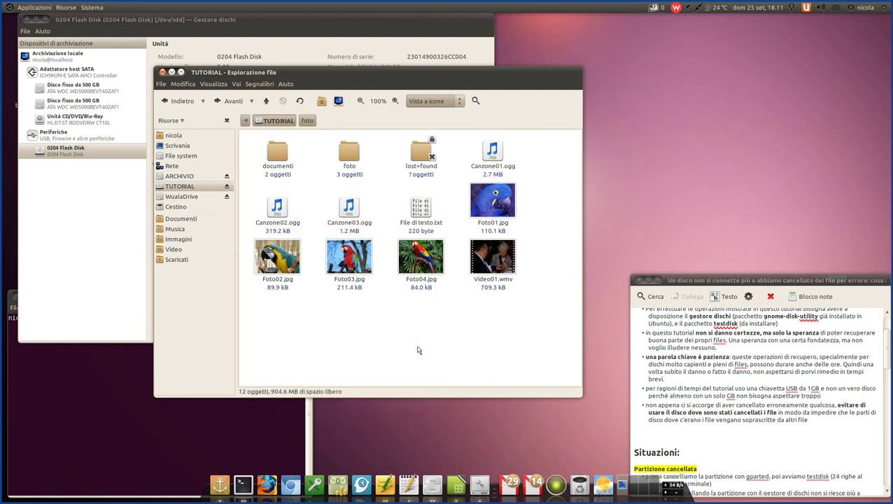
left_click_drag(537, 217, 494, 265)
left_click(578, 317)
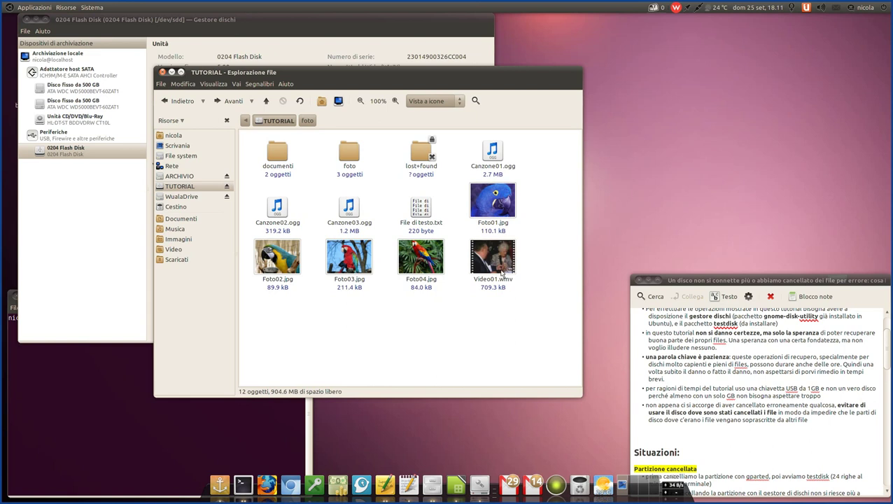
left_click(501, 270)
left_click_drag(445, 320, 280, 294)
left_click(502, 238)
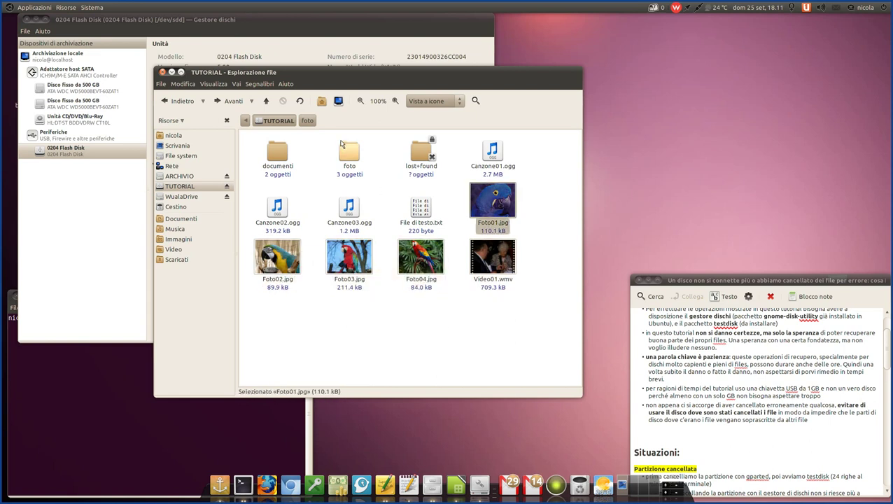
- Reopen foto, select Errore_caricamento_unità_esterna.png, then go back to the TUTORIAL root
double_click(348, 152)
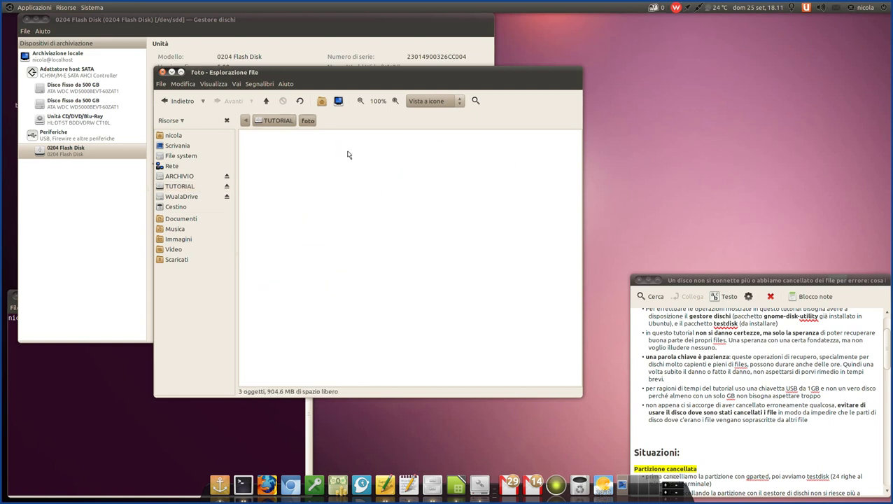
left_click_drag(386, 229, 318, 154)
left_click(389, 226)
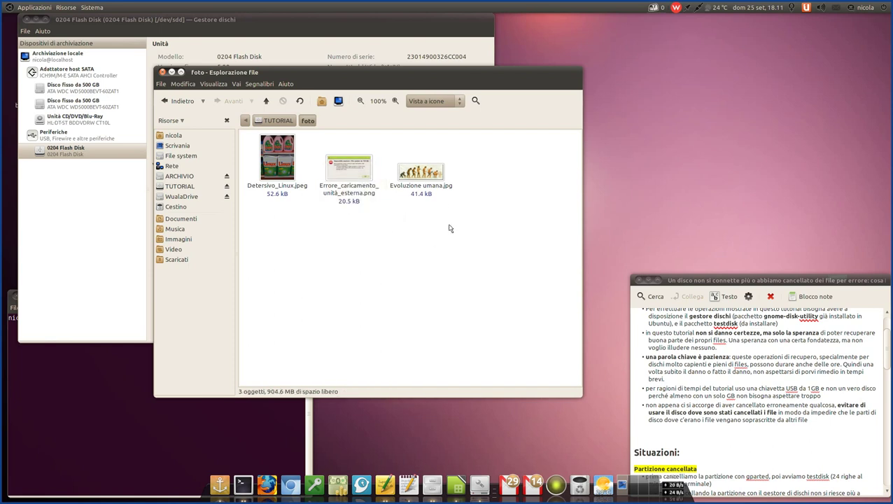
left_click(260, 121)
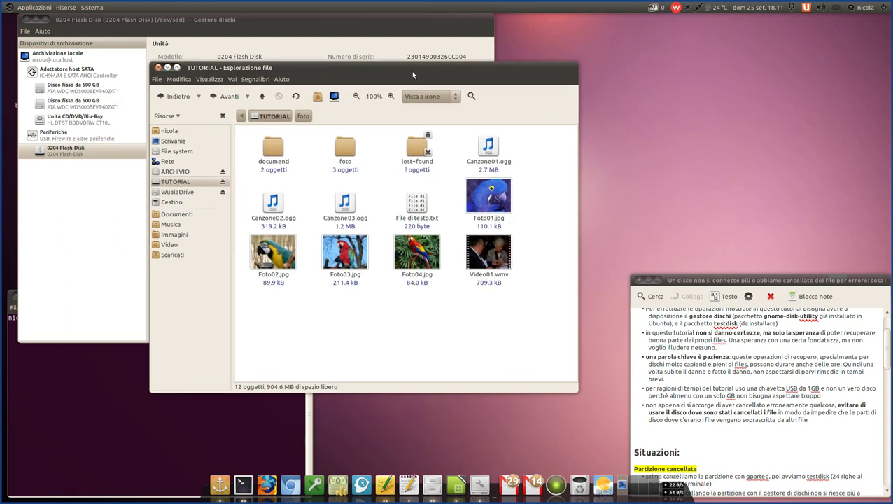
- Move Nautilus to the upper right and select the note's bullet about not using the disk
left_click_drag(411, 71, 666, 31)
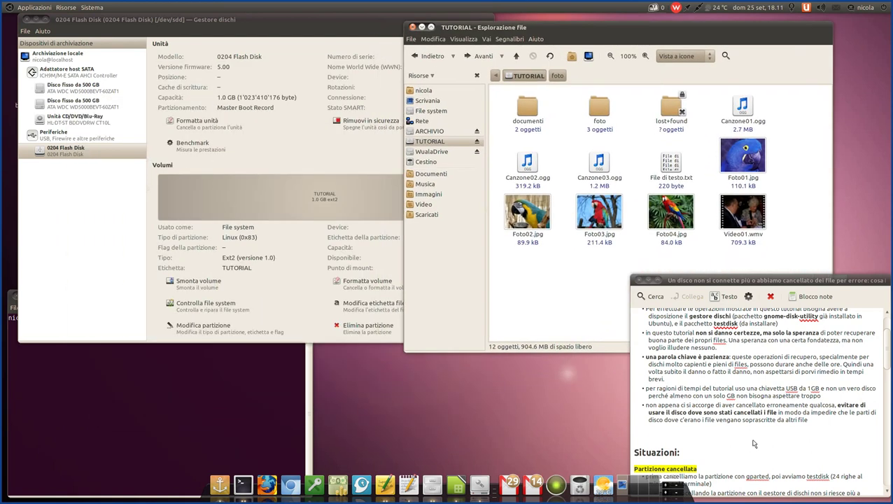
left_click(686, 399)
scroll(686, 399, "down", 4)
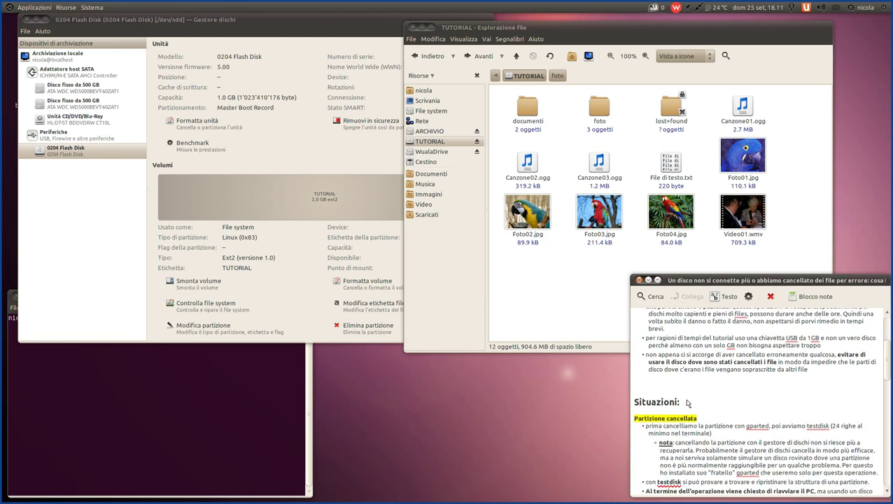
scroll(687, 403, "up", 3)
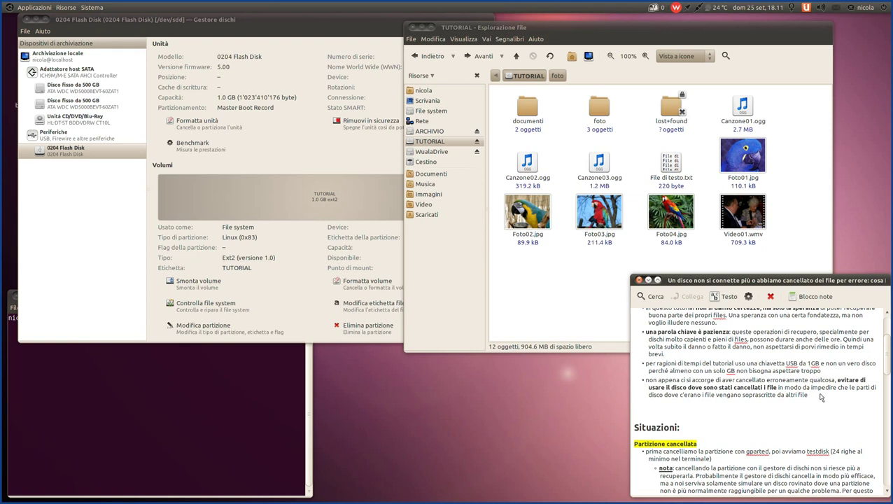
left_click_drag(822, 397, 648, 382)
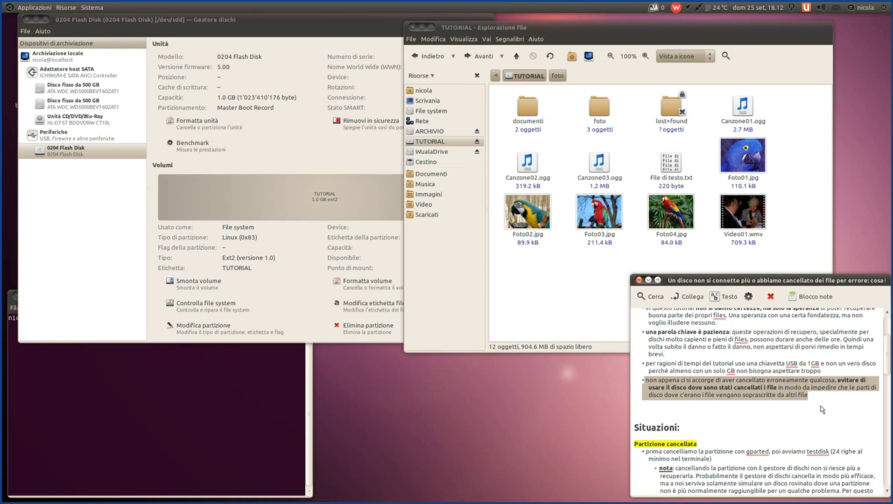
left_click(822, 398)
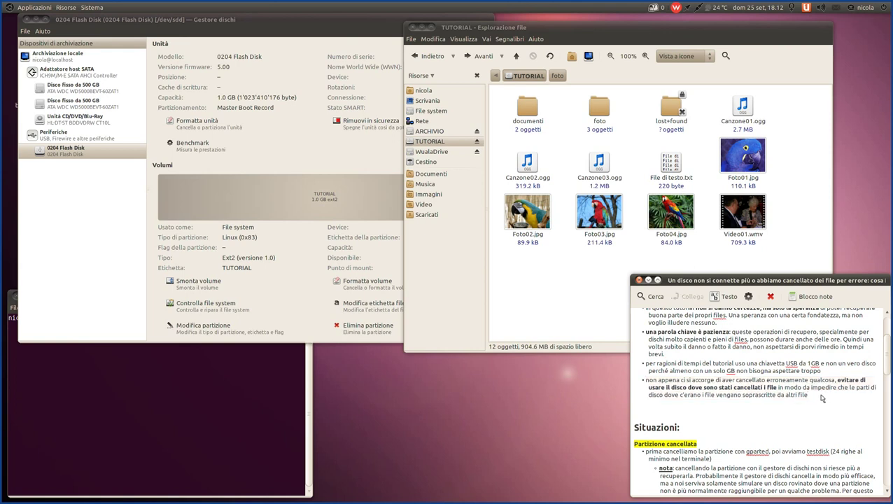
left_click_drag(822, 398, 625, 370)
left_click(689, 395)
left_click(537, 226)
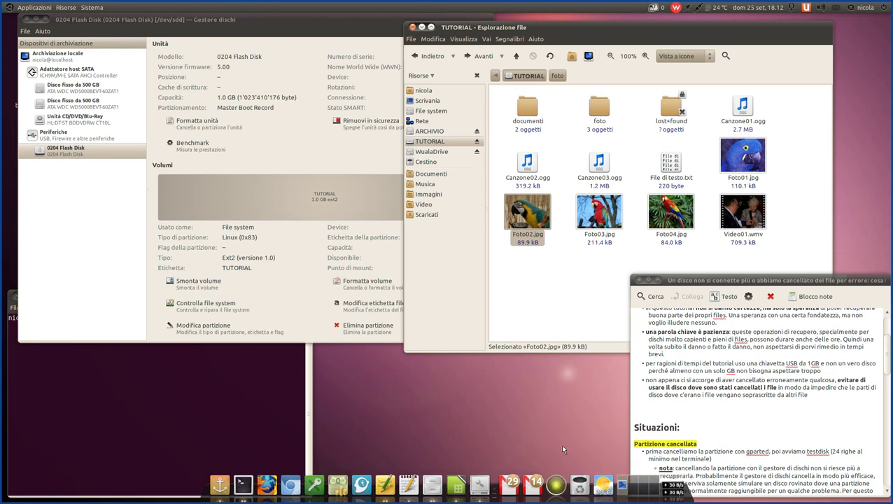
left_click(510, 303)
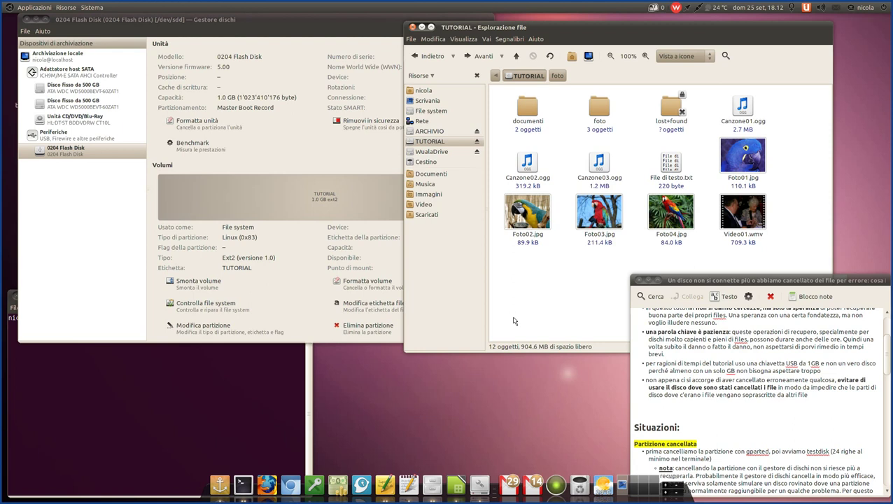
double_click(537, 108)
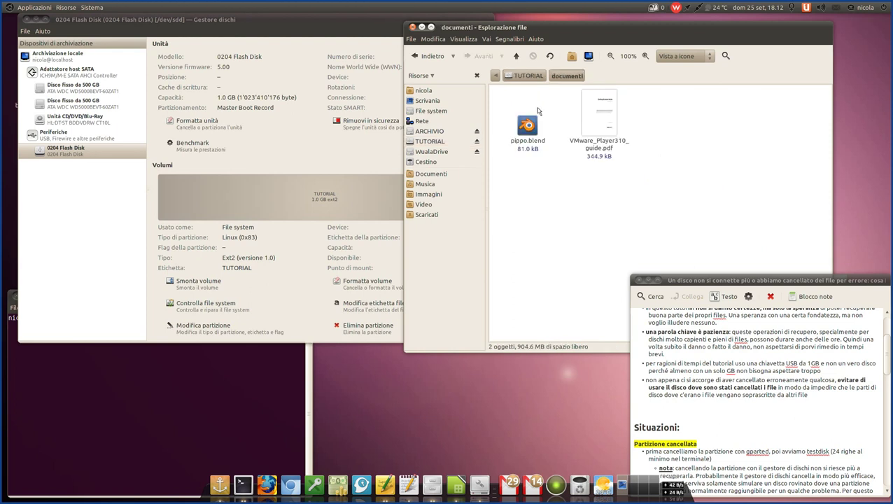
left_click(531, 124)
left_click(589, 113)
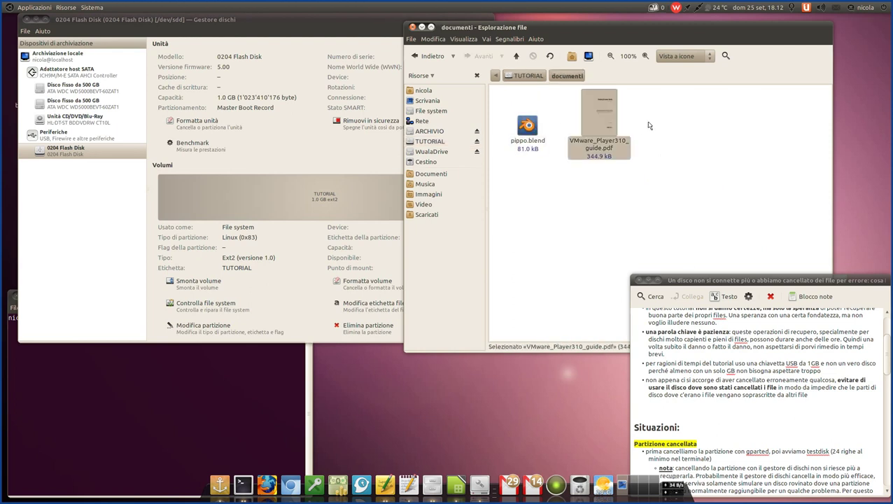
left_click(516, 56)
left_click(586, 277)
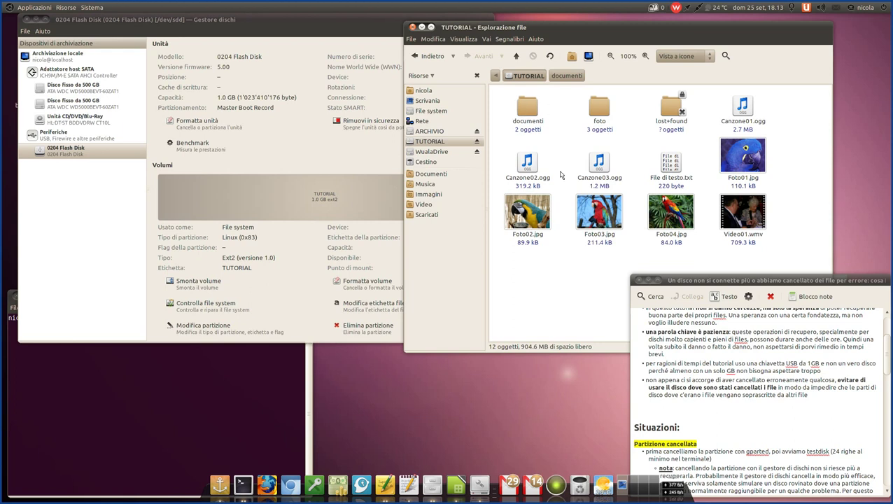
- In Nautilus, select and deselect foto, Canzone03.ogg, Foto03.jpg and Foto02.jpg
left_click_drag(564, 96, 614, 279)
left_click(598, 274)
left_click(528, 213)
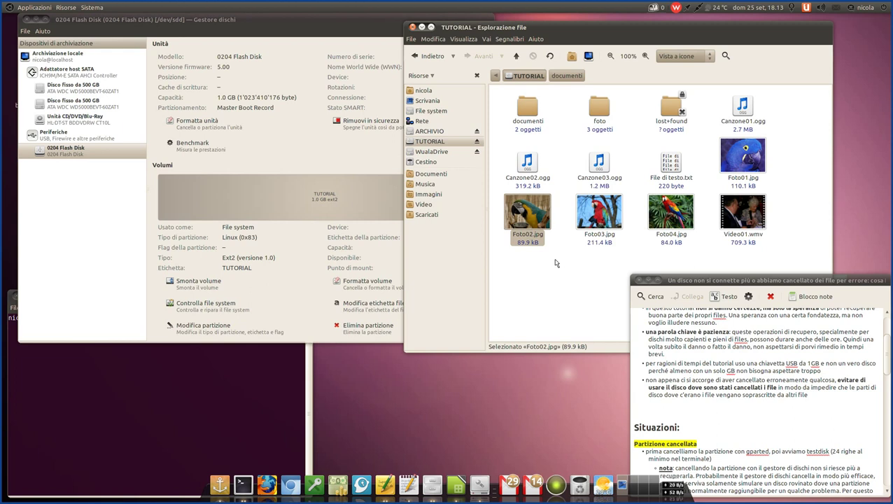
left_click(572, 264)
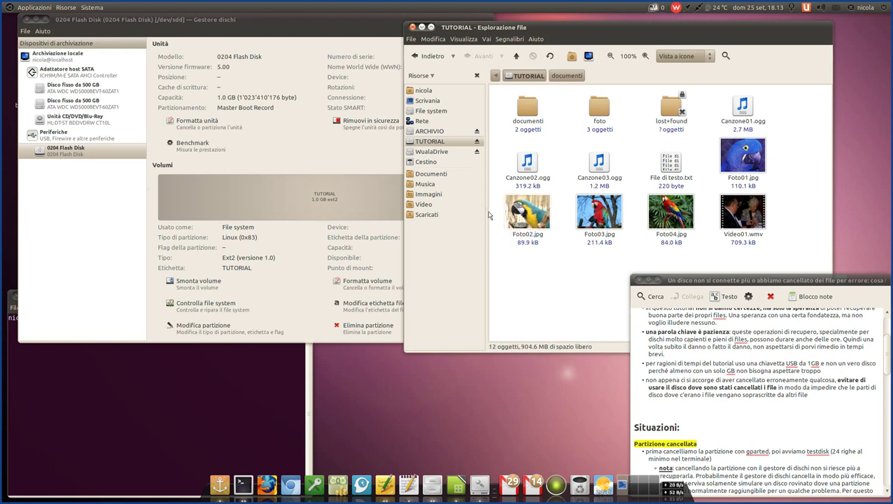
left_click_drag(495, 201, 558, 258)
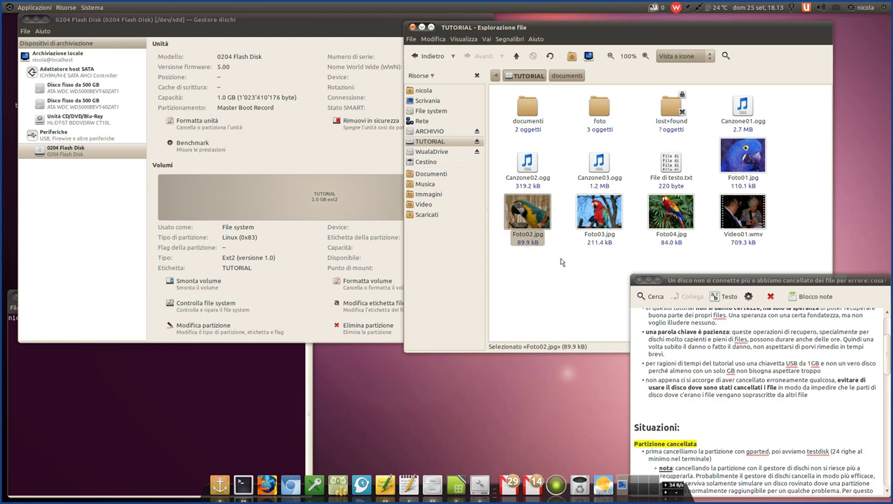
left_click(561, 262)
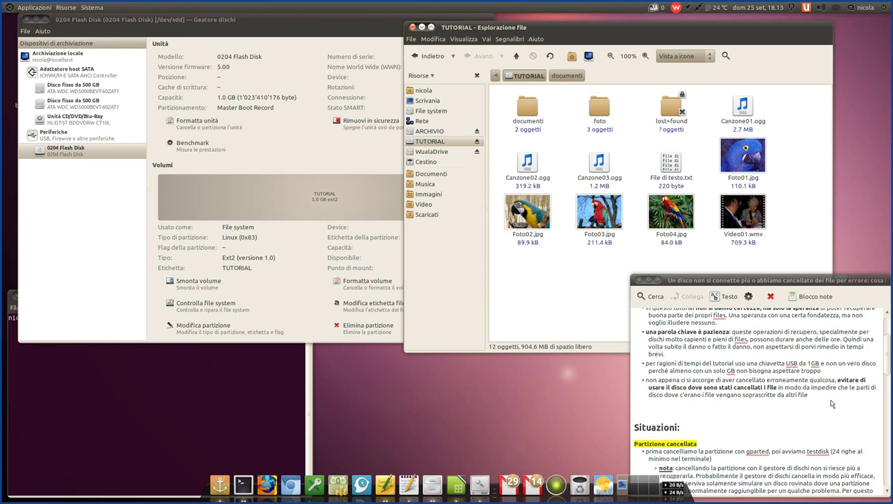
- In Tomboy, highlight the not-using-the-disk bullet, then the first Partizione cancellata bullet
left_click_drag(830, 397, 623, 383)
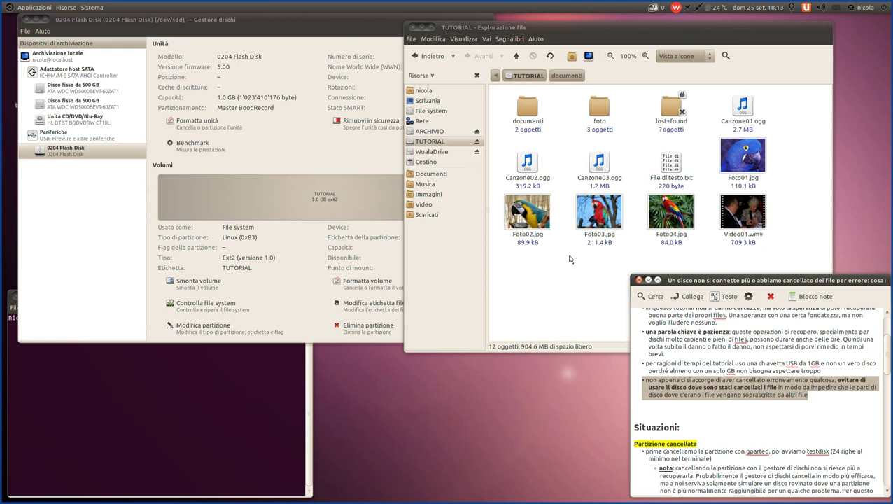
left_click(771, 407)
left_click_drag(840, 410, 643, 380)
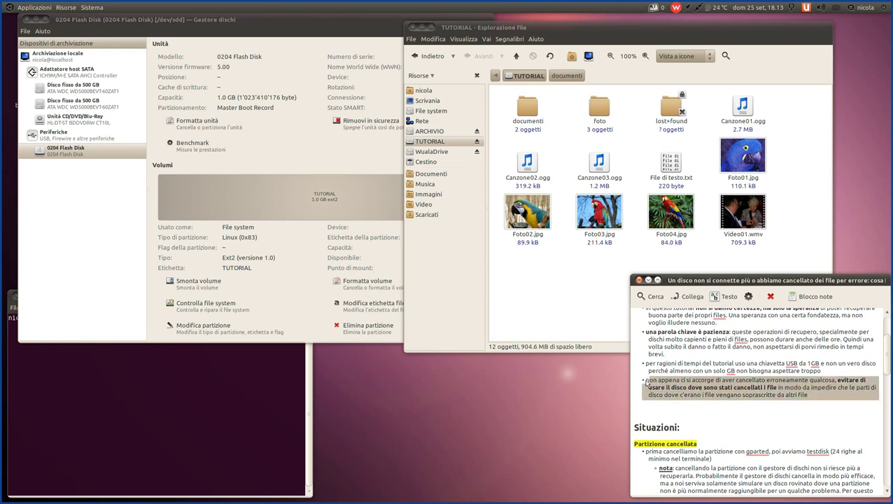
scroll(734, 397, "down", 1)
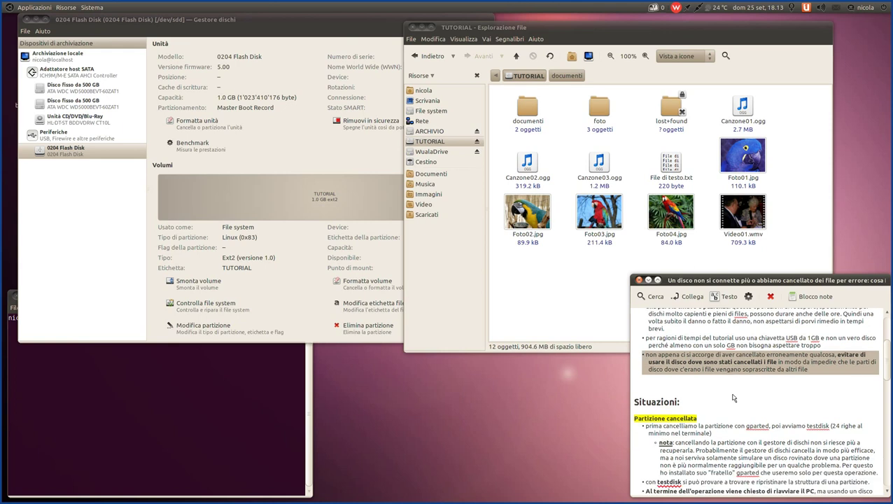
scroll(733, 398, "down", 1)
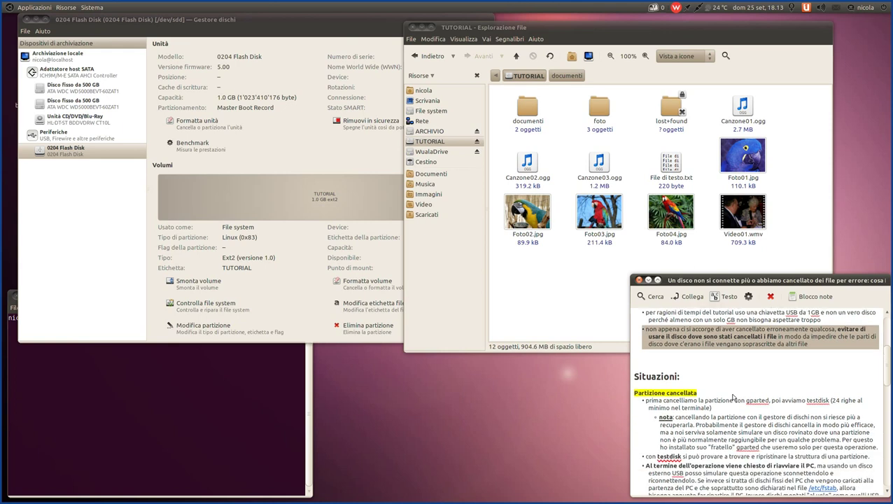
scroll(734, 398, "up", 4)
scroll(717, 355, "down", 4)
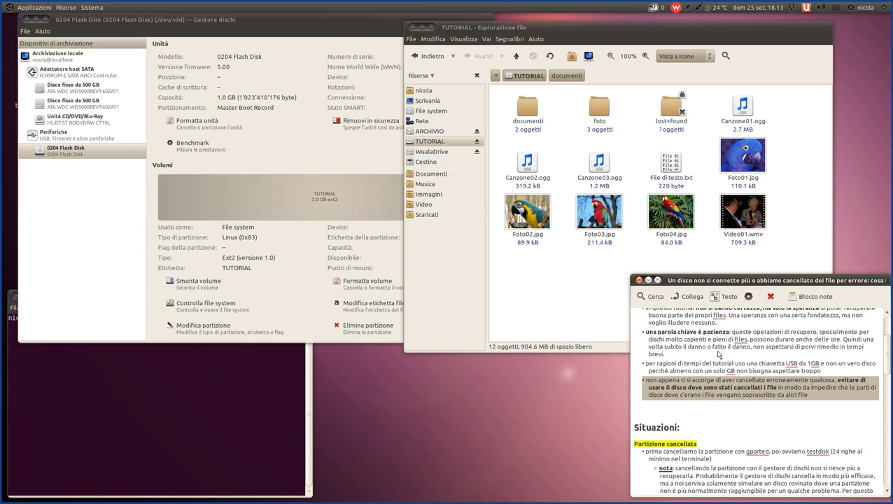
scroll(718, 355, "down", 2)
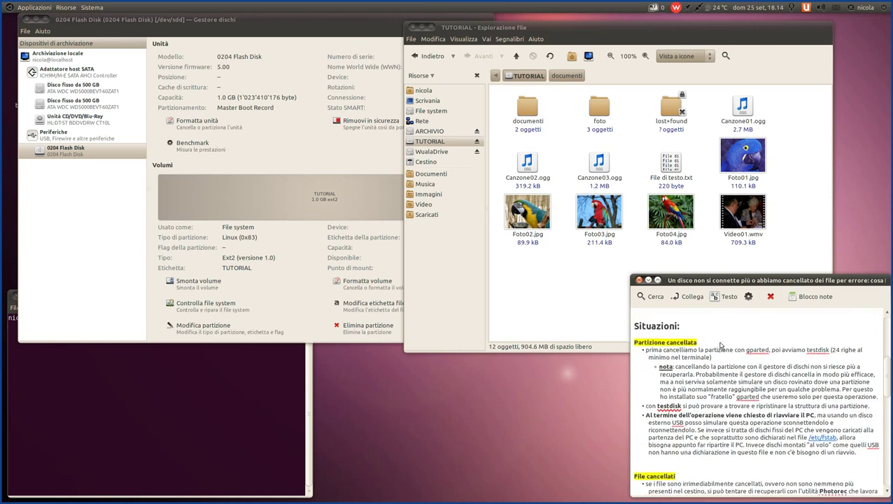
left_click_drag(711, 357, 637, 351)
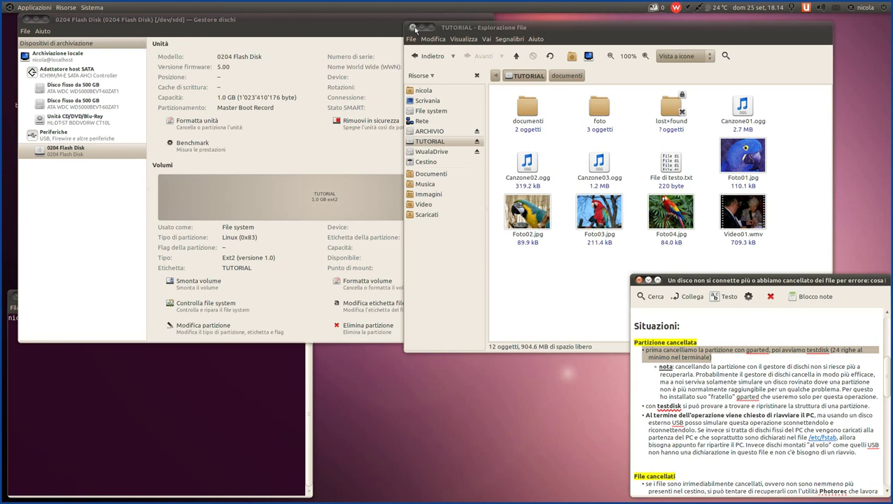
- Close the flash drive's file browser and launch GParted from Sistema > Amministrazione
left_click(413, 27)
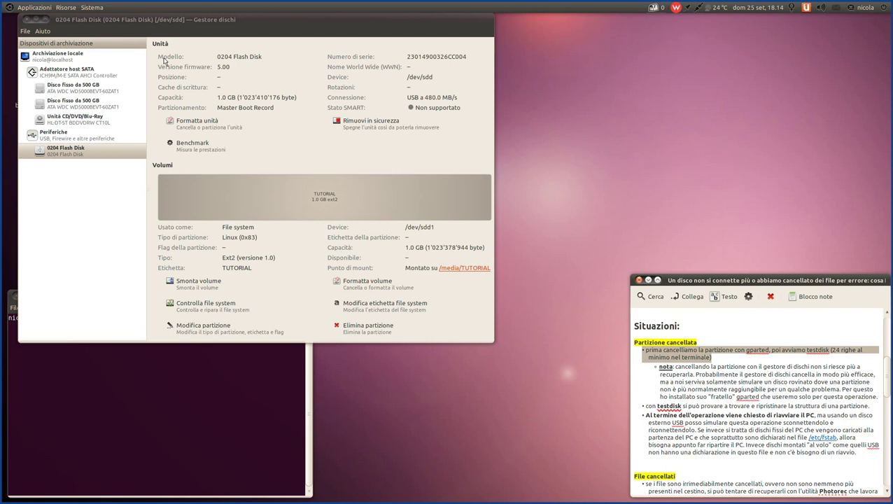
left_click(87, 8)
mouse_move(105, 21)
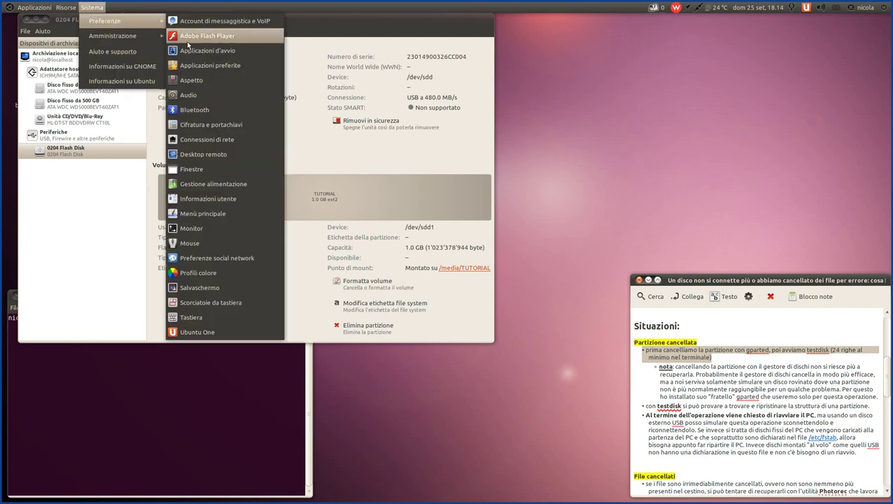
mouse_move(139, 40)
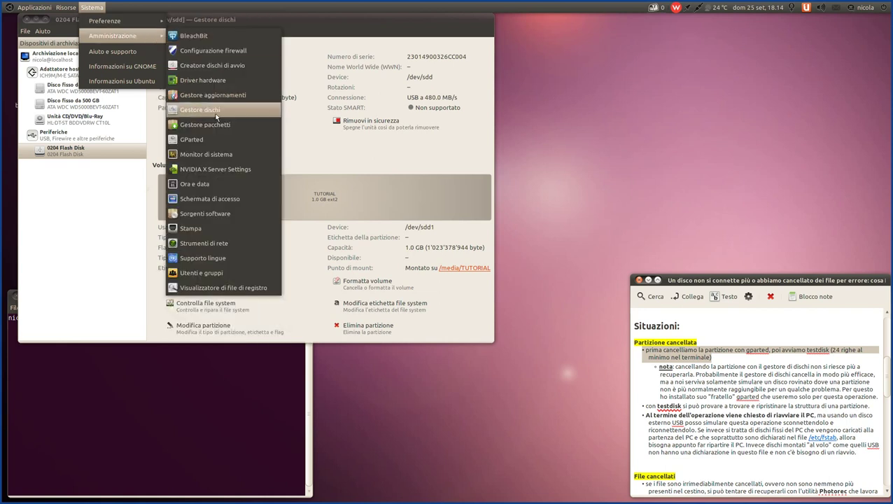
left_click(215, 139)
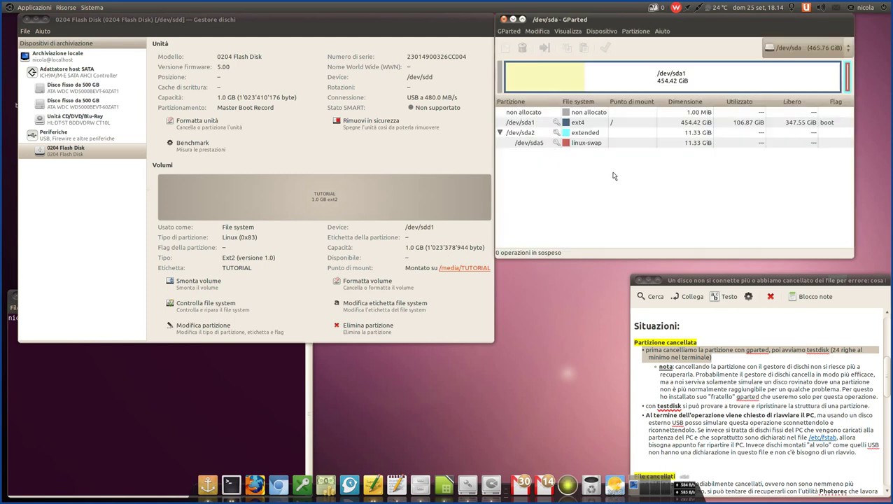
left_click_drag(623, 23, 641, 21)
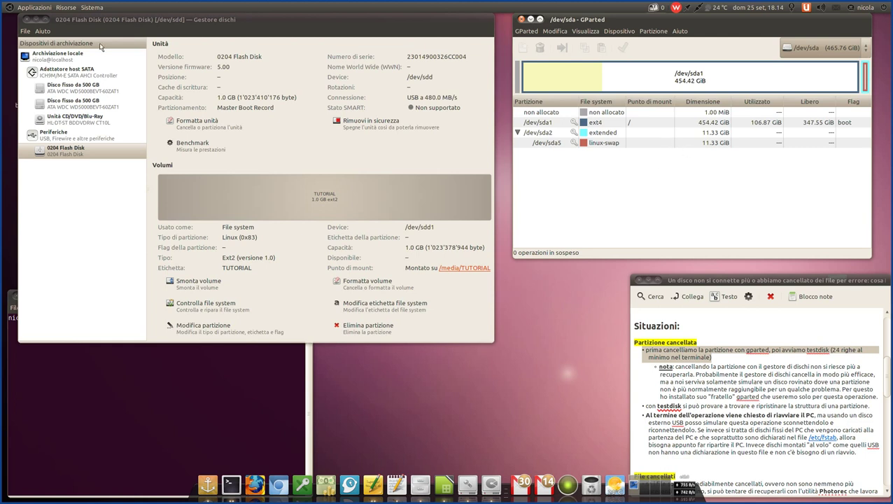
left_click(230, 20)
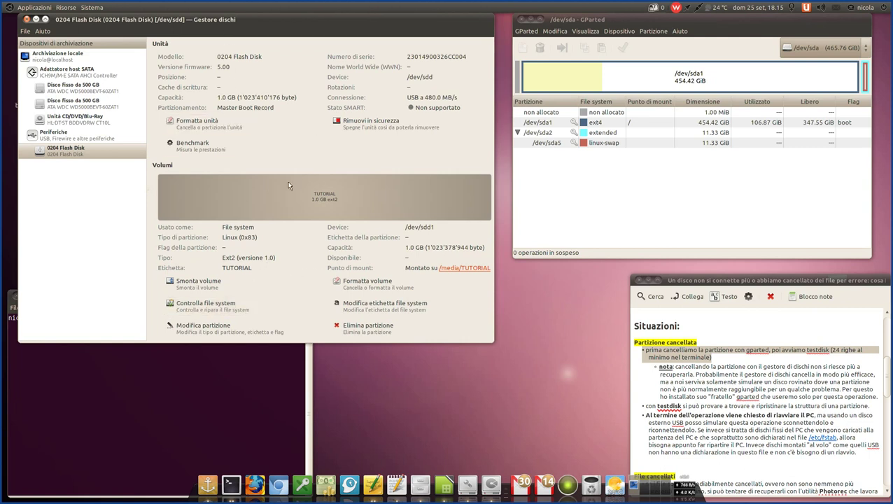
left_click(611, 21)
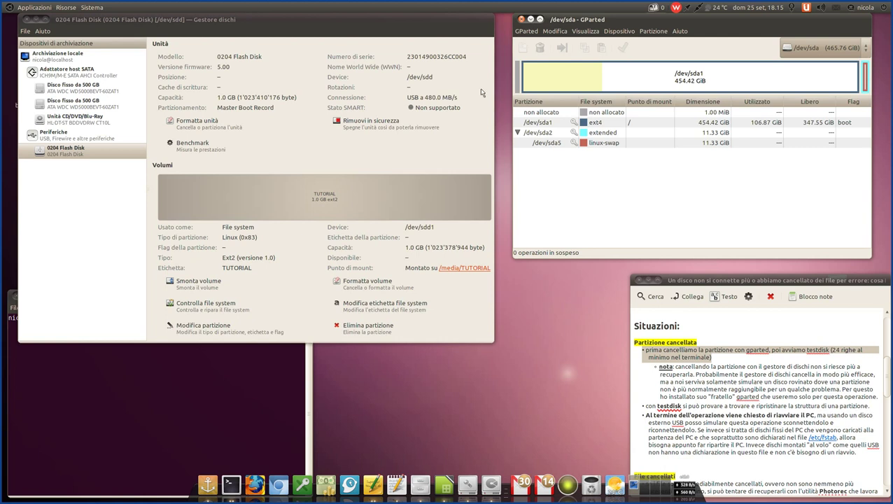
left_click(210, 28)
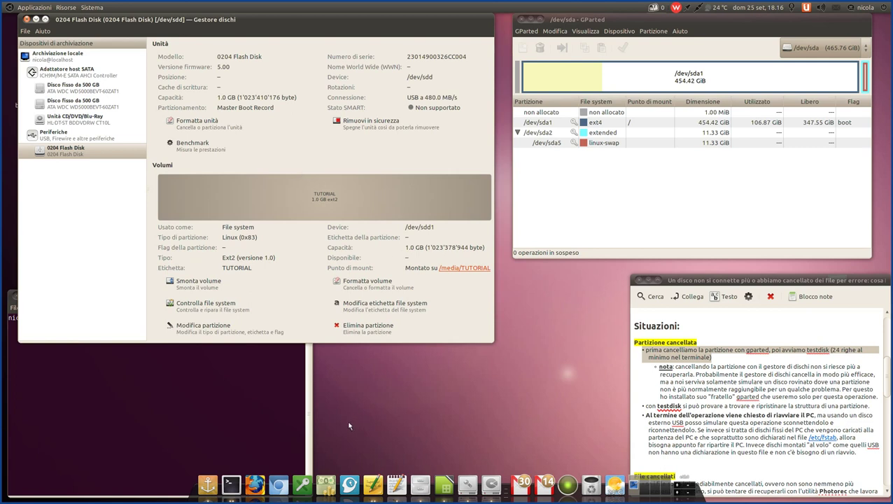
right_click(420, 483)
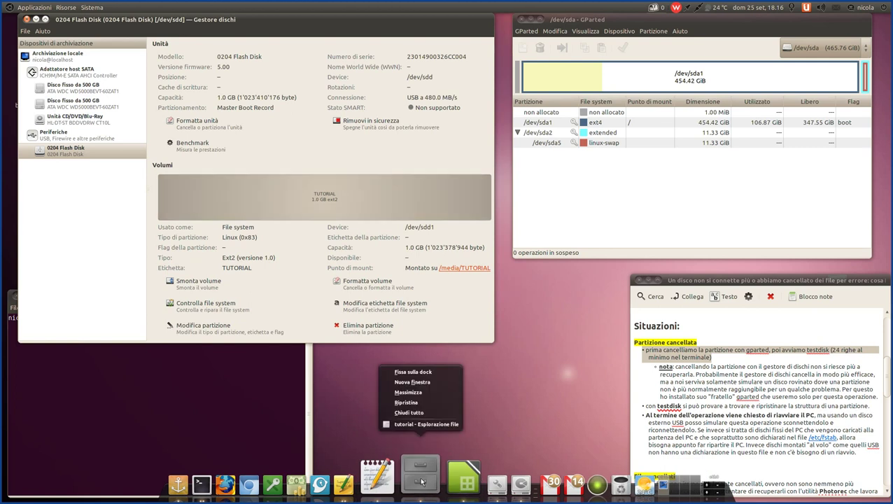
key("Escape")
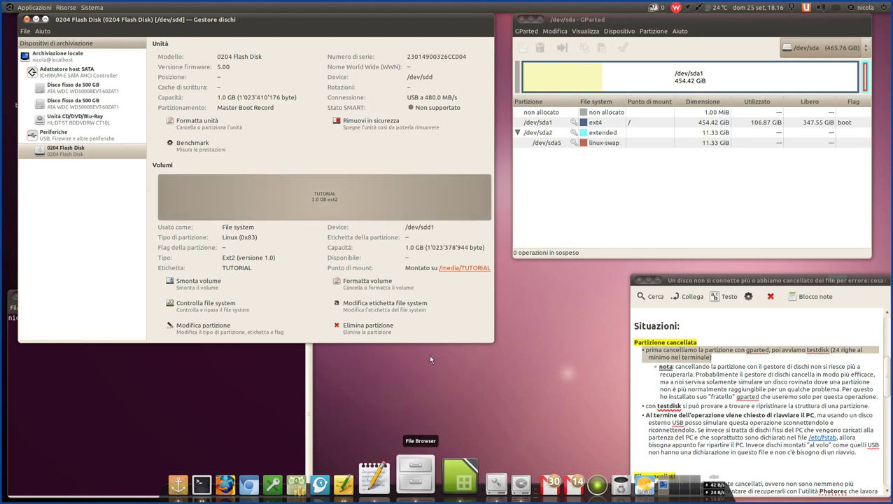
left_click(463, 268)
left_click_drag(421, 186, 472, 93)
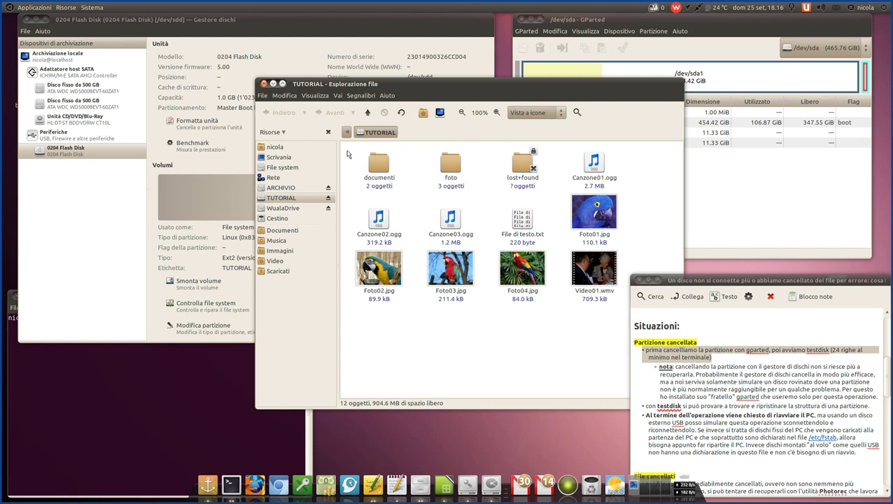
left_click_drag(348, 154, 467, 188)
left_click(442, 179)
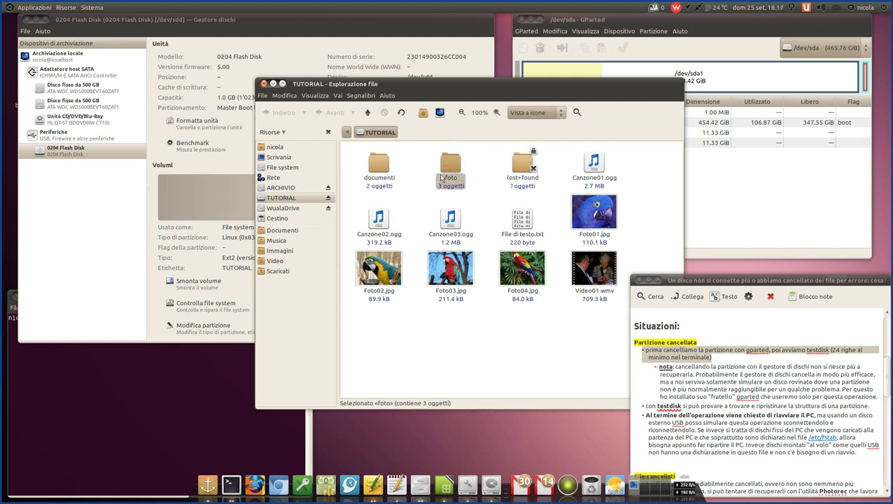
left_click(382, 277)
left_click(451, 273)
left_click(469, 324)
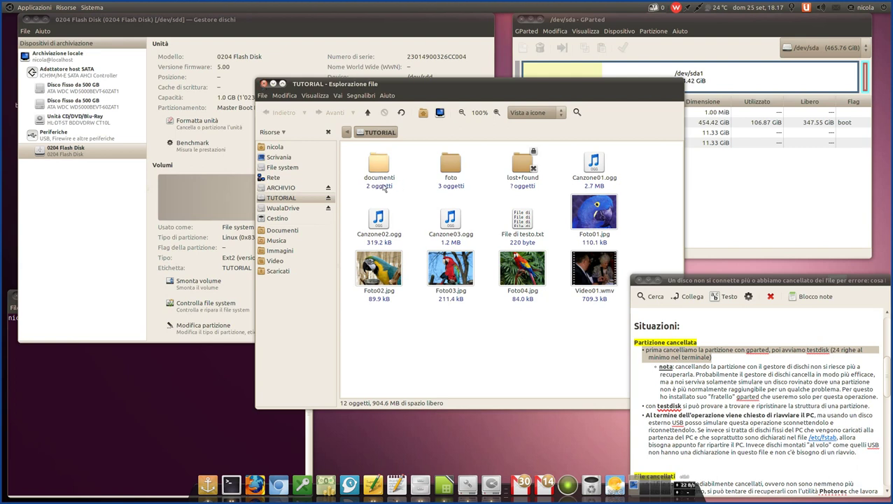
left_click_drag(357, 149, 486, 195)
left_click(486, 195)
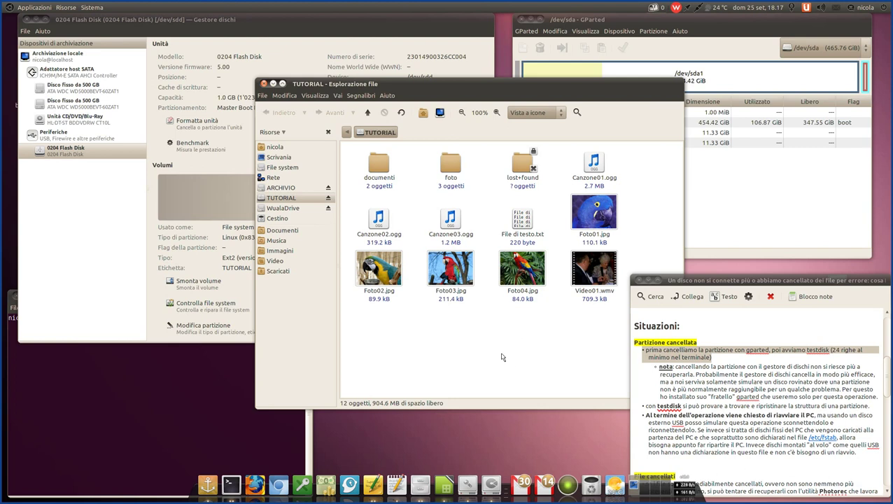
- Close the TUTORIAL folder and start formatting the 0204 Flash Disk with Master Boot Record
left_click(264, 84)
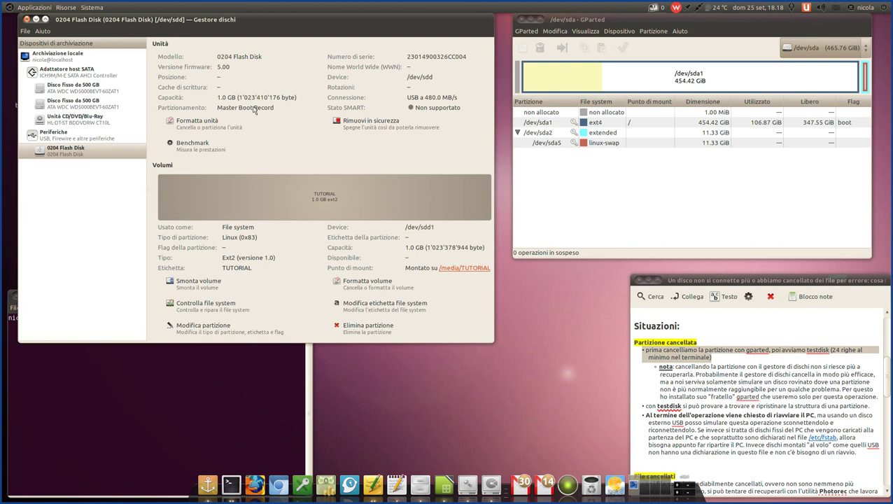
left_click(203, 125)
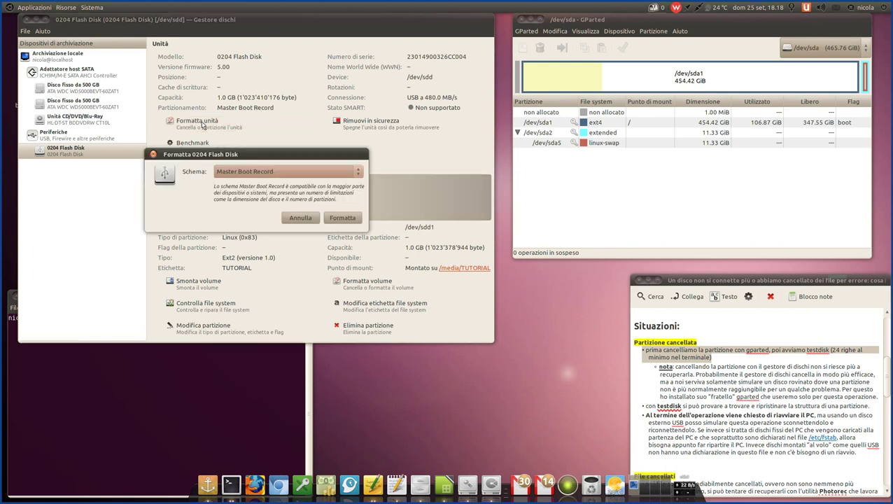
left_click(332, 172)
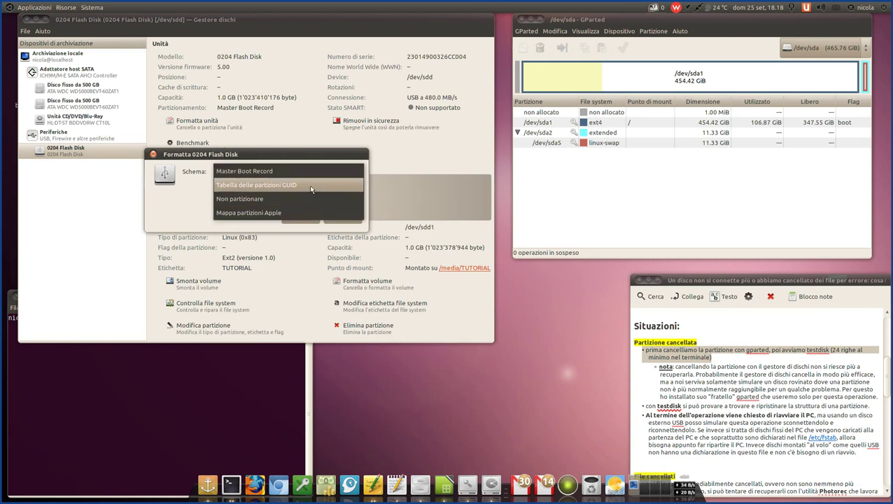
left_click(251, 174)
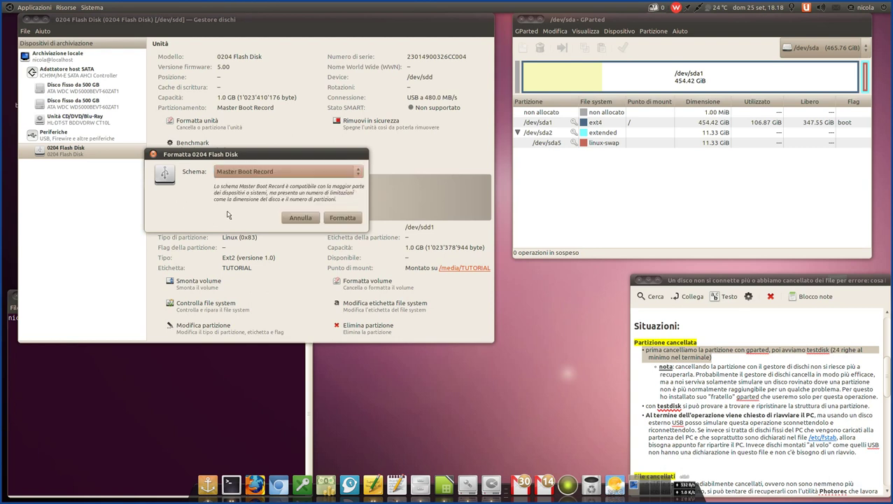
- Try the GUID and Apple partition map schemes, then cancel formatting
left_click(295, 170)
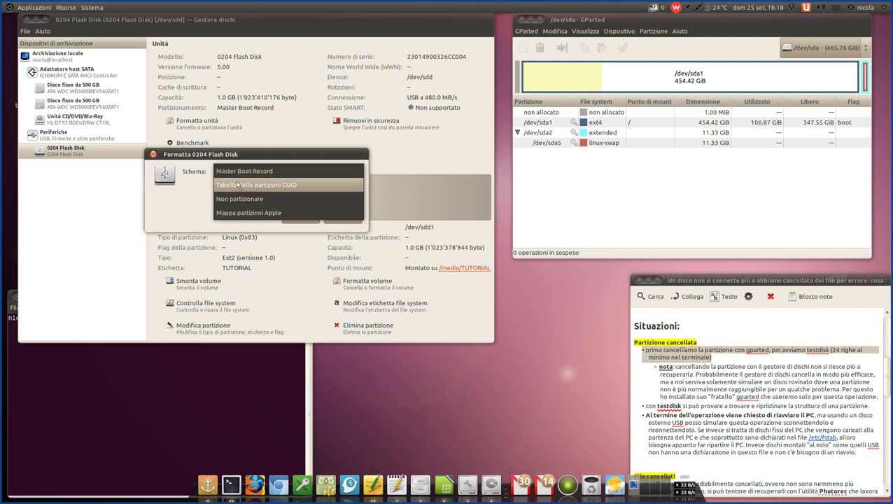
left_click(268, 186)
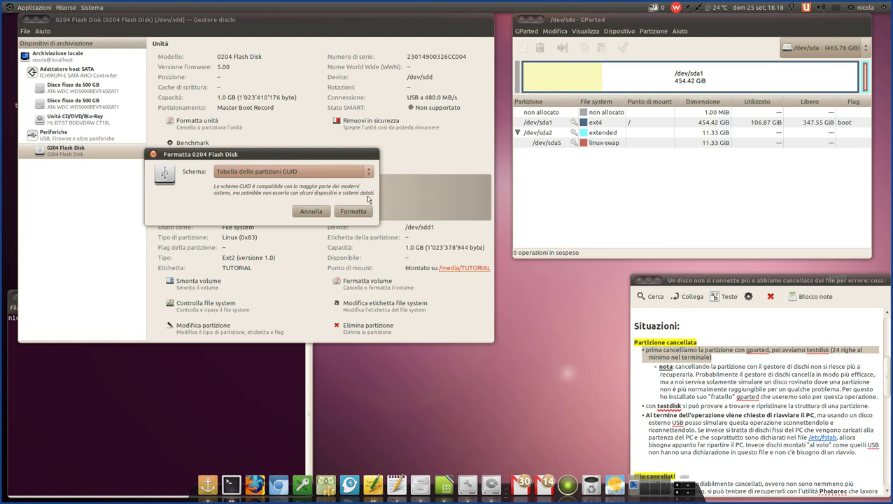
left_click(316, 169)
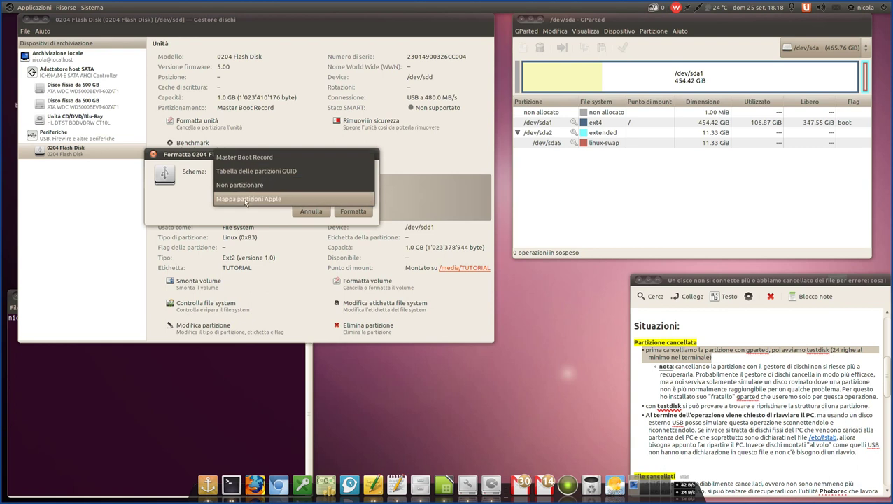
left_click(272, 200)
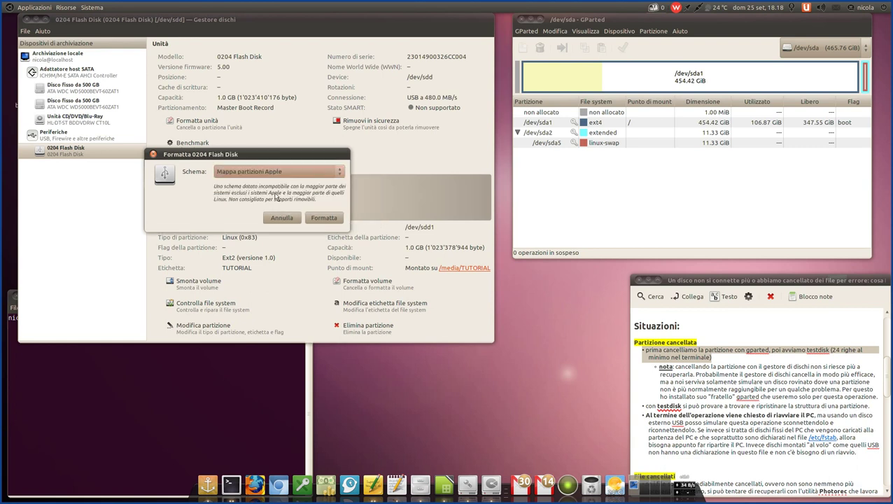
left_click(288, 171)
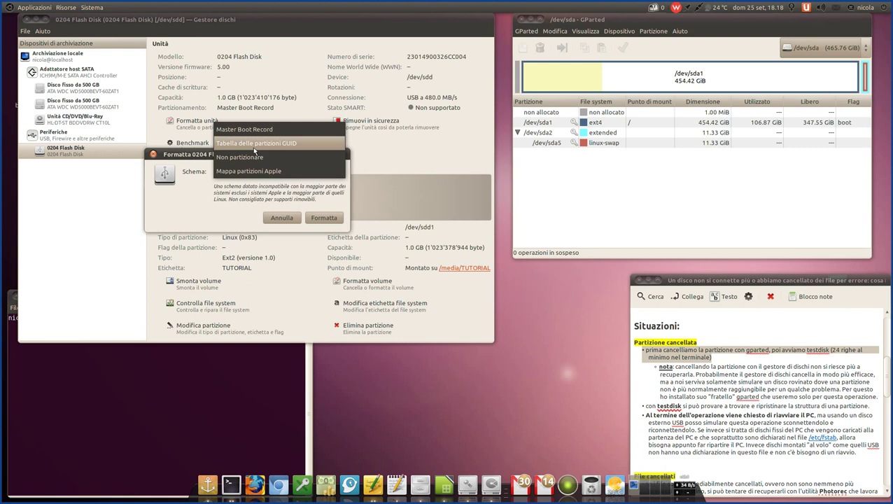
left_click(283, 219)
left_click(283, 218)
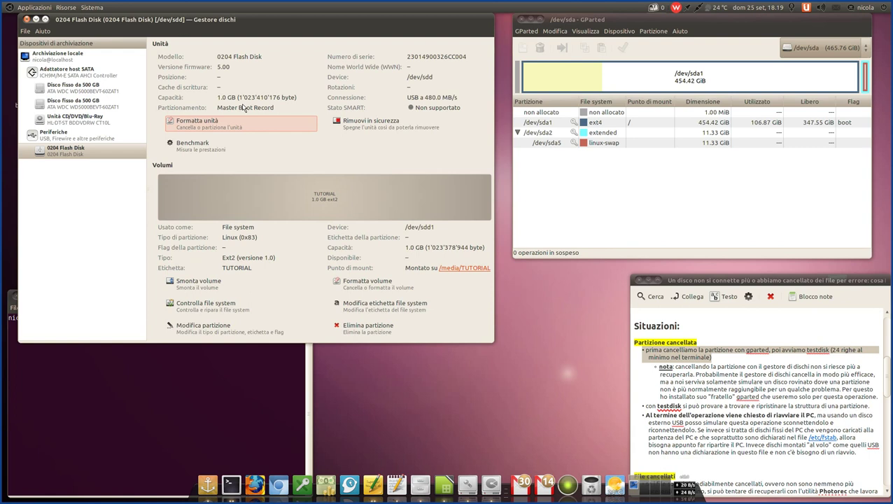
- Reopen and cancel the format dialog, select the TUTORIAL volume, then the first 500 GB disk
left_click(213, 133)
left_click(270, 169)
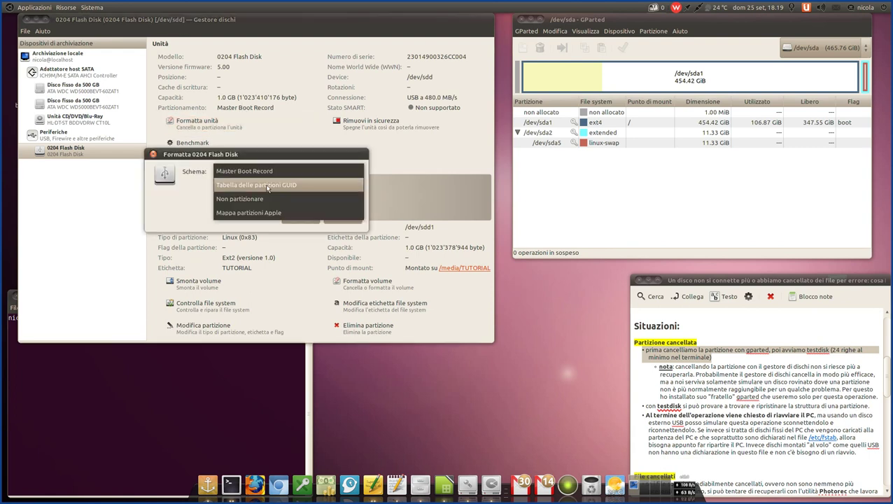
left_click(201, 208)
left_click(300, 216)
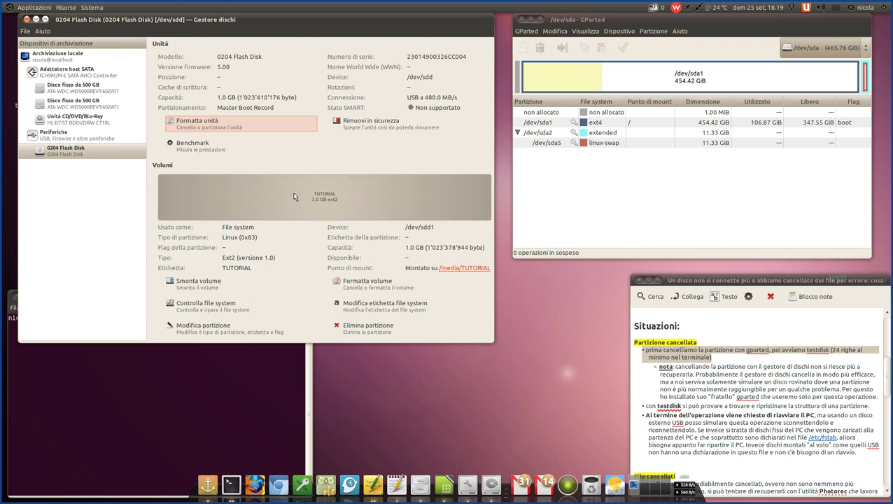
left_click(253, 204)
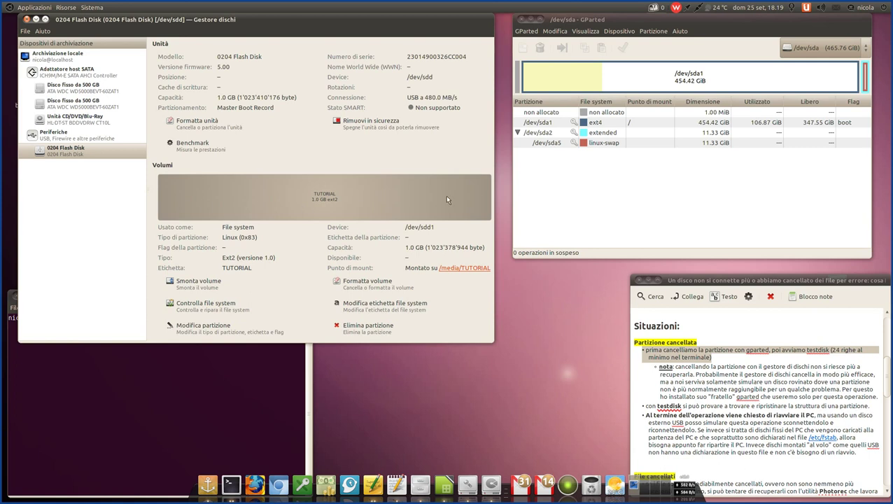
left_click(103, 92)
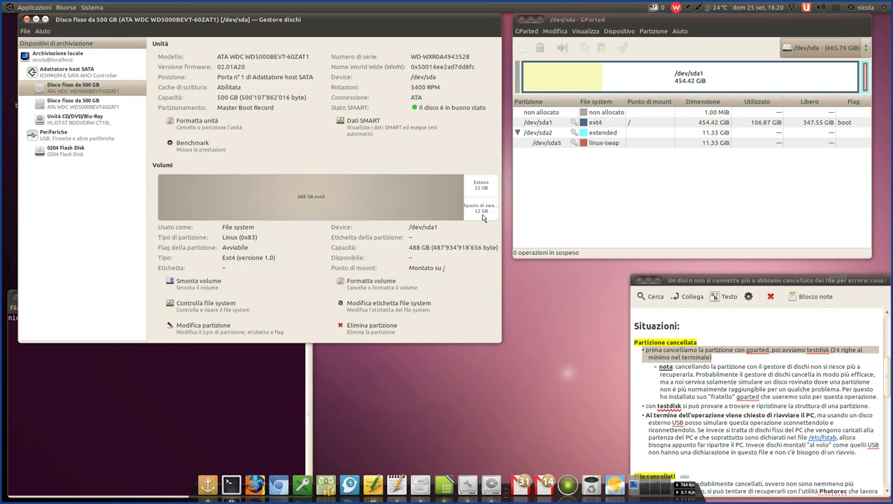
left_click(483, 215)
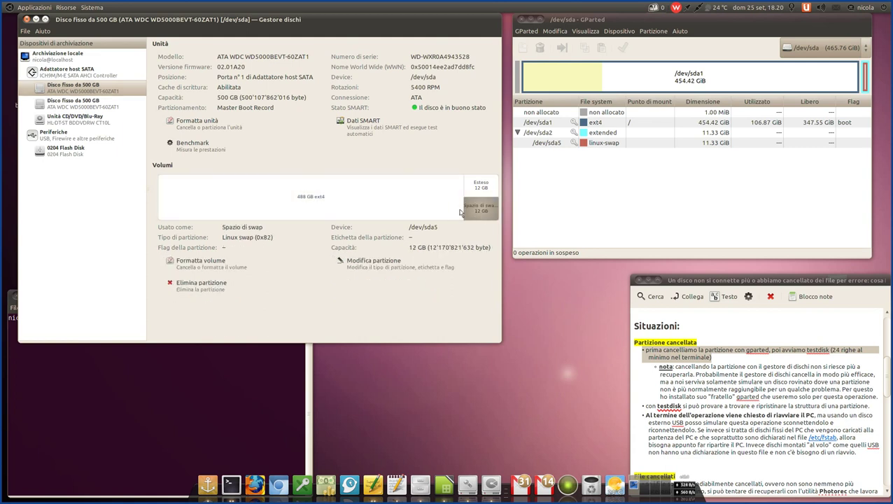
left_click(477, 190)
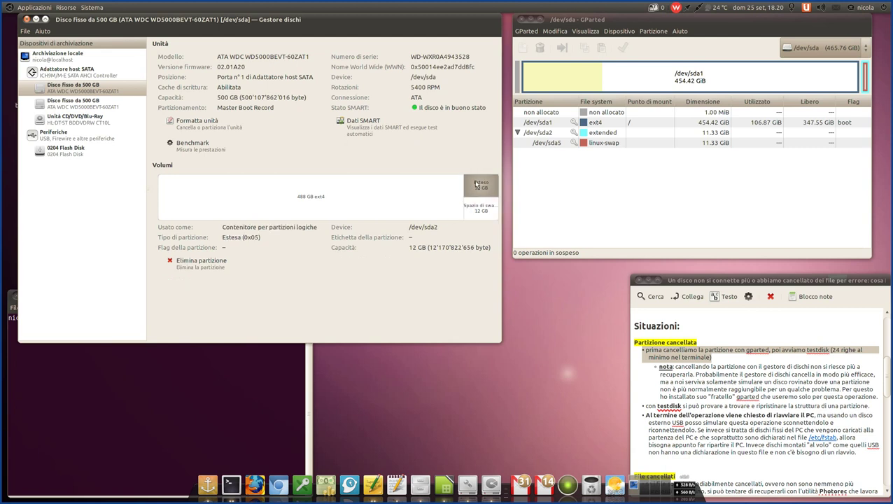
left_click(482, 213)
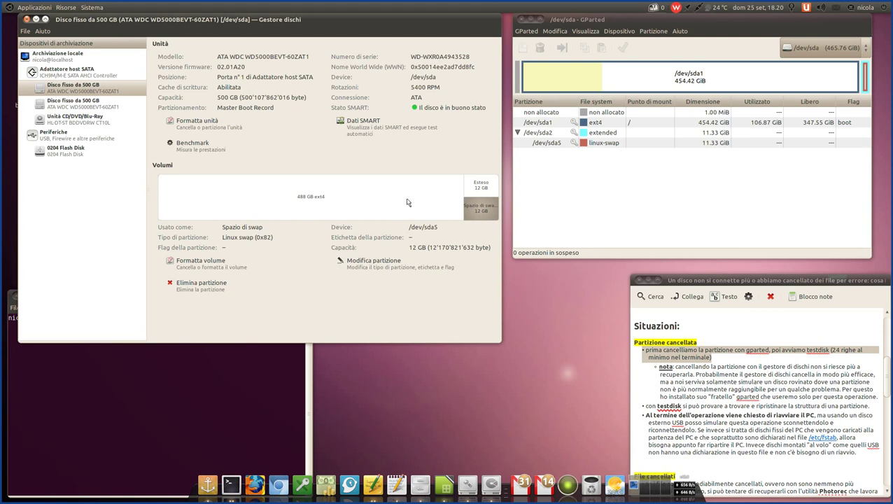
left_click(322, 198)
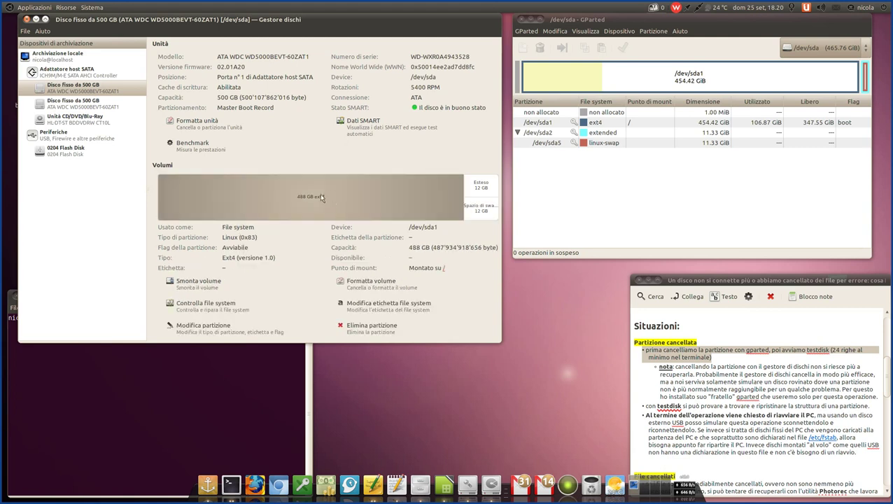
- Select the 0204 Flash Disk and open the Formatta unità partition Schema list
left_click(82, 149)
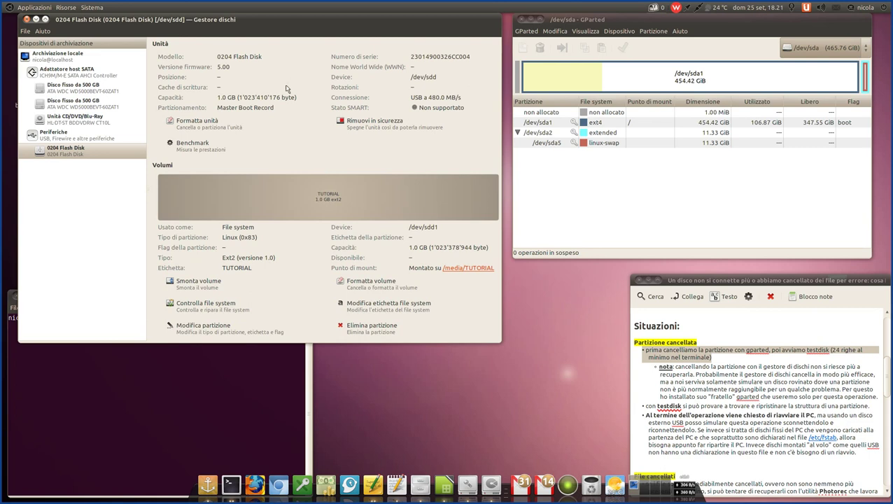
left_click(222, 128)
left_click(294, 175)
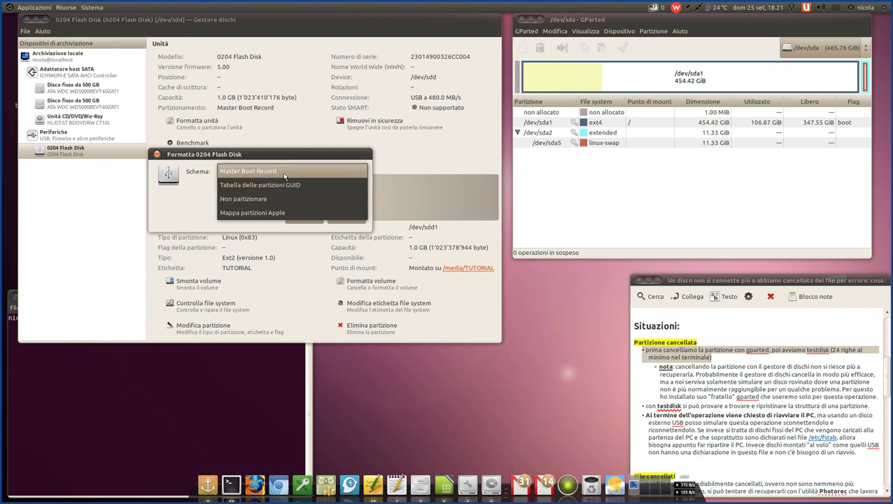
- Cancel formatting with Master Boot Record kept, glance at GParted, then open /media/TUTORIAL
left_click(285, 171)
left_click(300, 216)
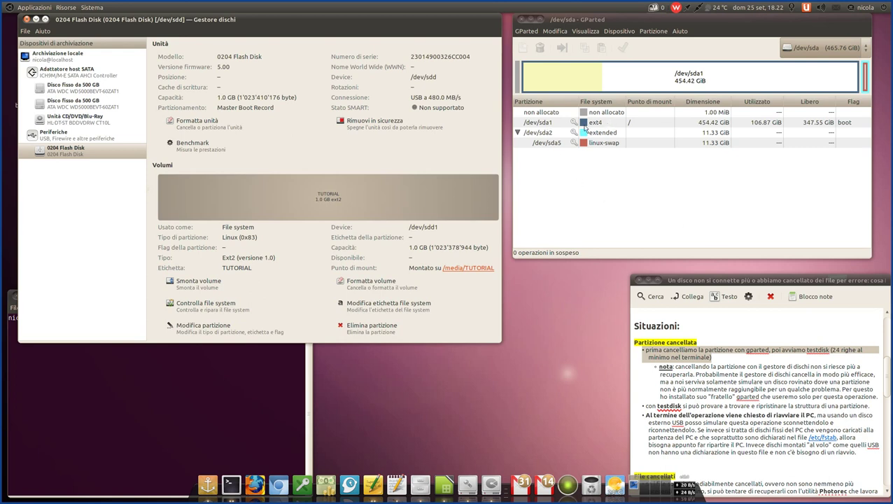
left_click(547, 123)
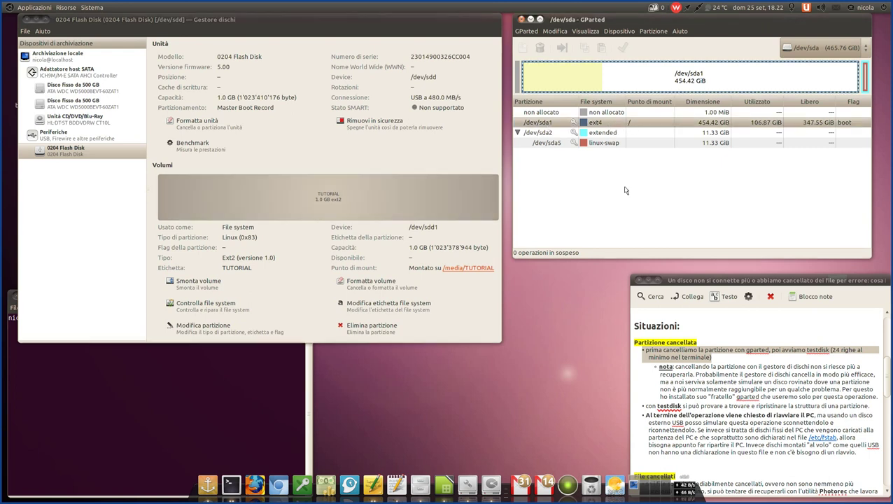
left_click(236, 267)
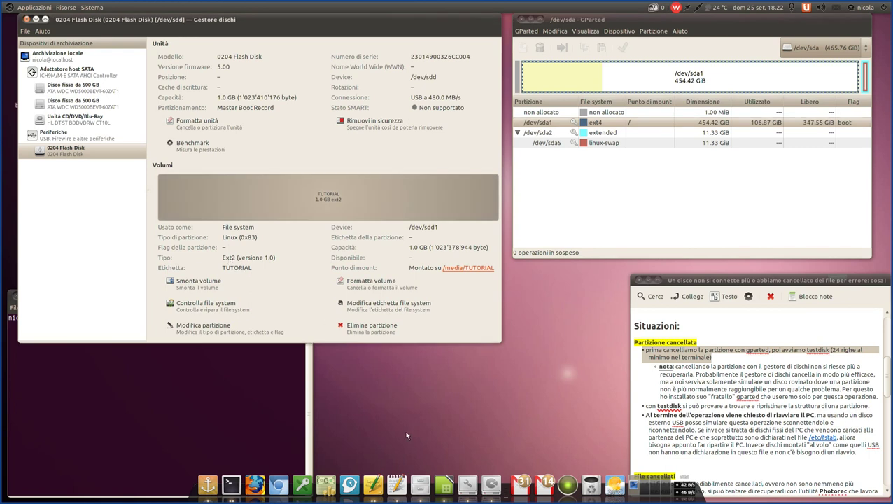
left_click(466, 270)
- Move the TUTORIAL window, select Foto02.jpg and Canzone02.ogg, then close the window
left_click_drag(454, 176, 629, 114)
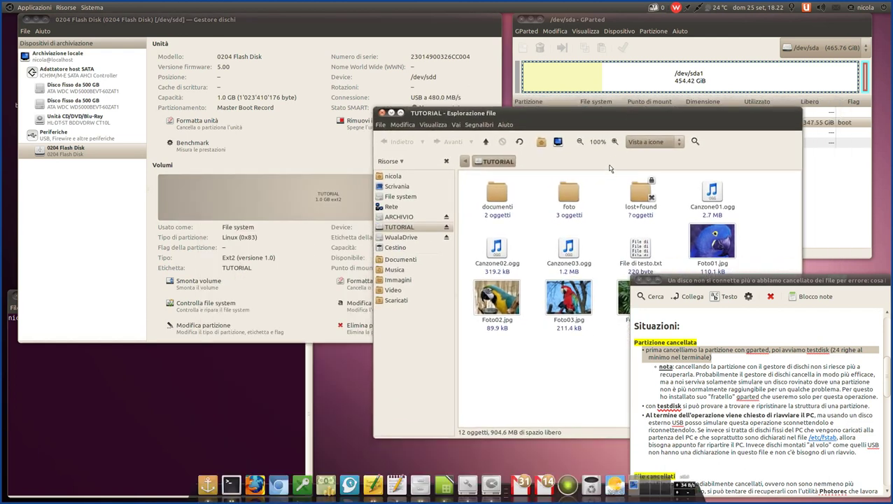
left_click(504, 310)
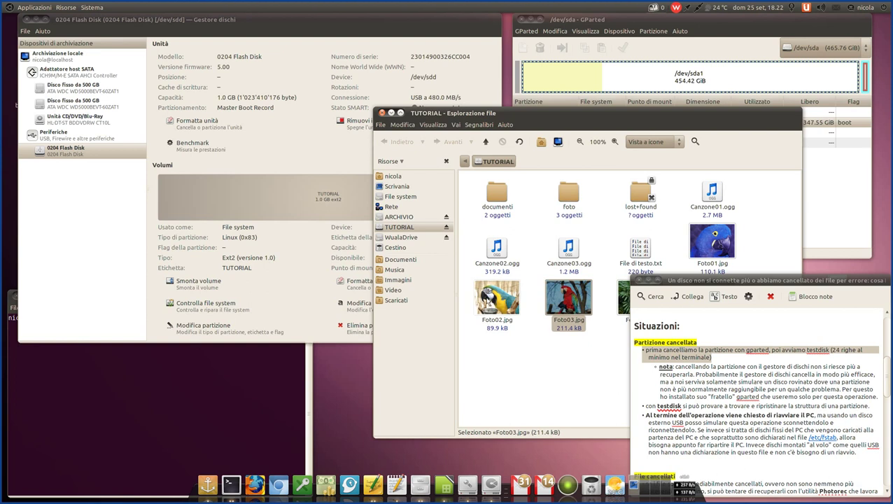
left_click(502, 255)
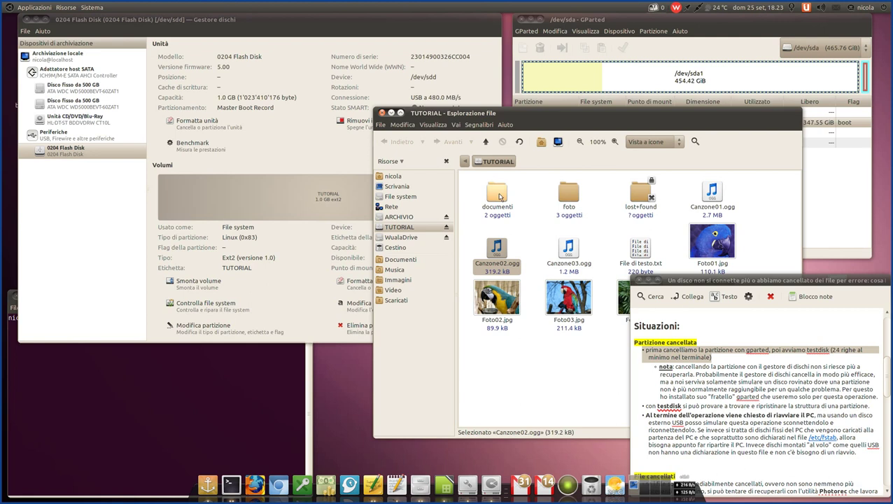
left_click(382, 112)
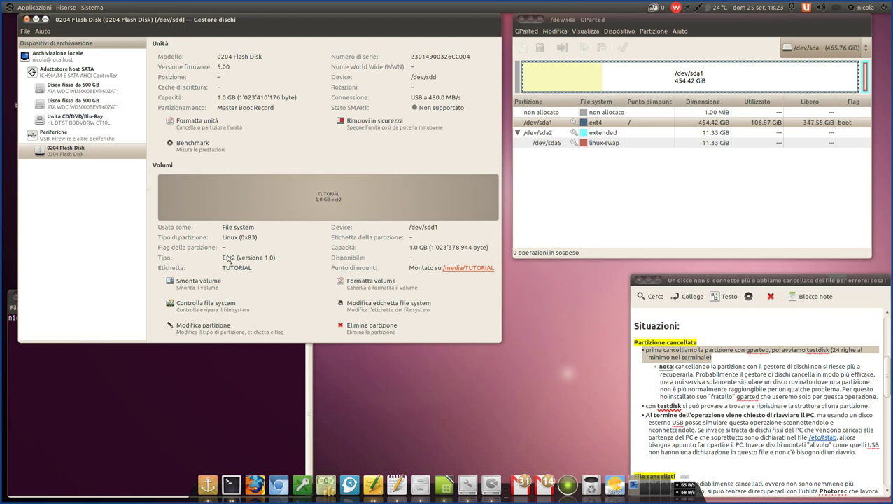
left_click(70, 91)
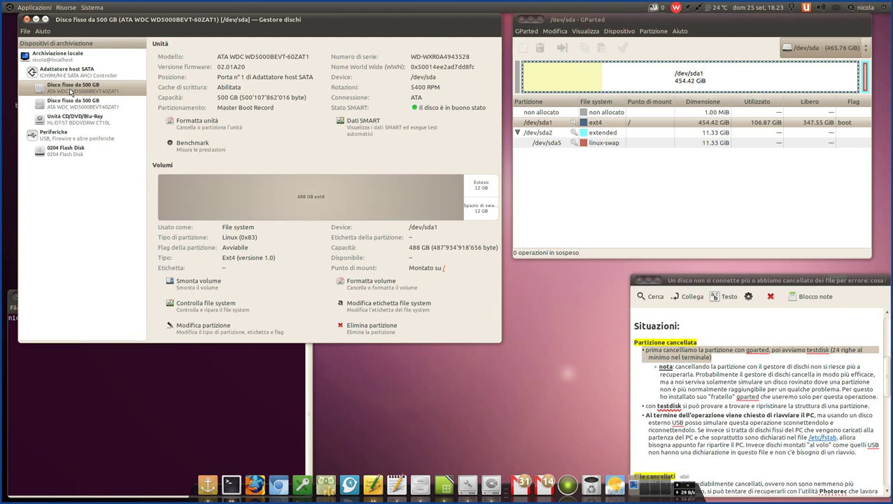
left_click(345, 198)
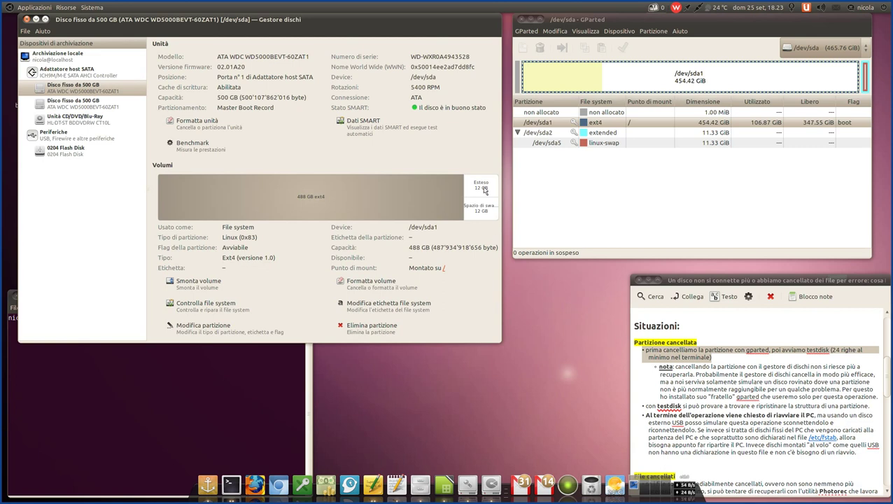
left_click(486, 215)
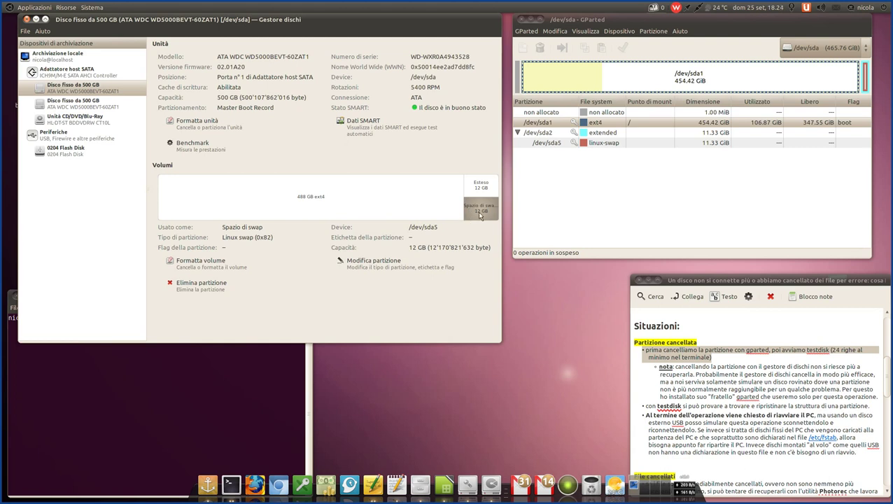
left_click(480, 186)
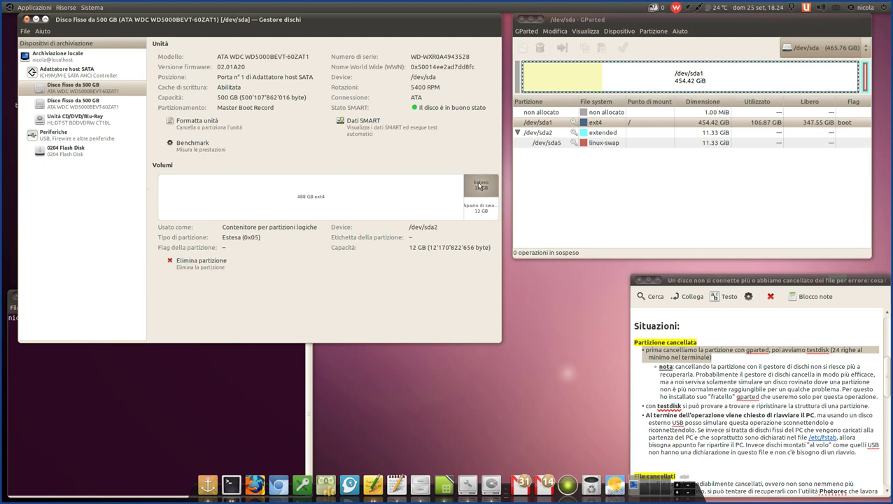
left_click(389, 203)
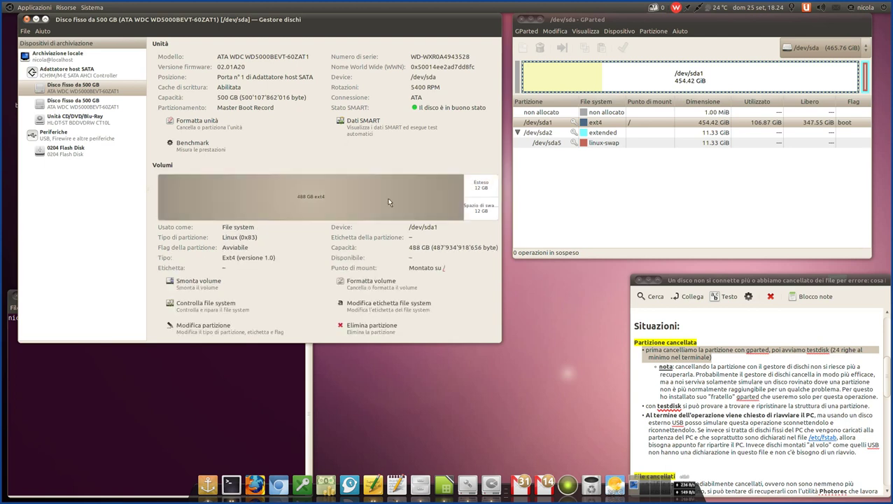
left_click(70, 152)
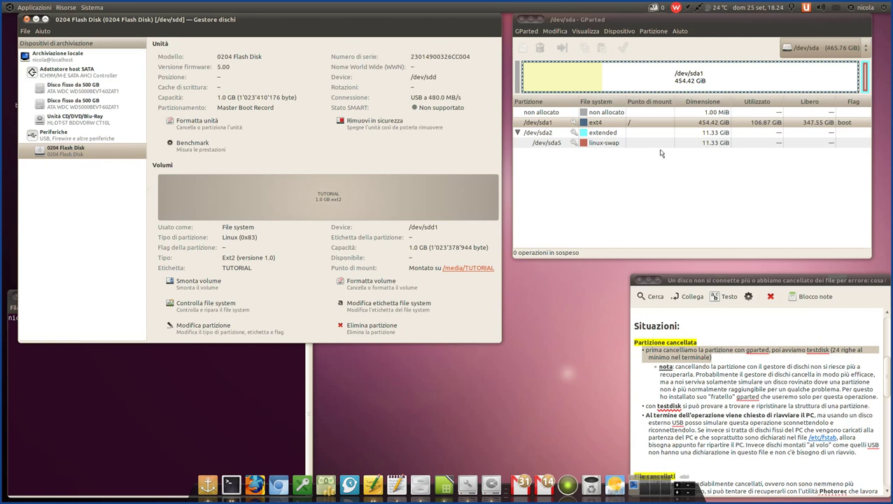
left_click(700, 342)
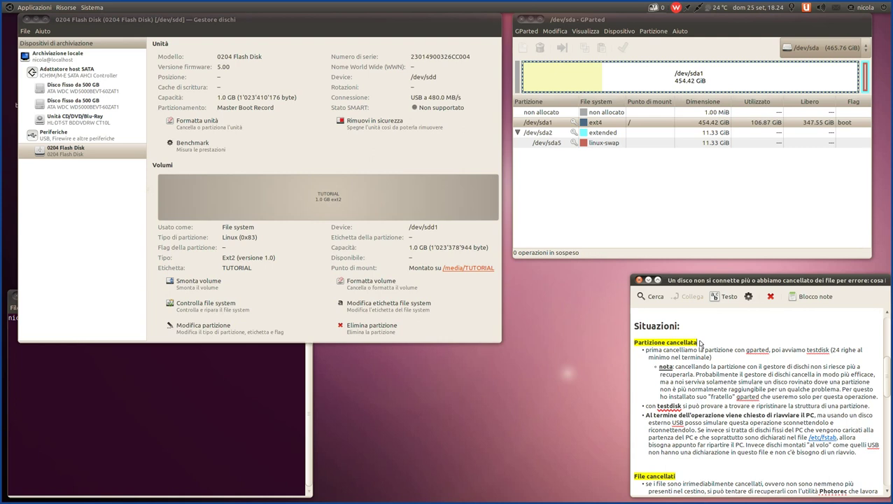
- Switch GParted to /dev/sdd and unmount the ext2 TUTORIAL partition /dev/sdd1 with Smonta
left_click(835, 50)
left_click(834, 51)
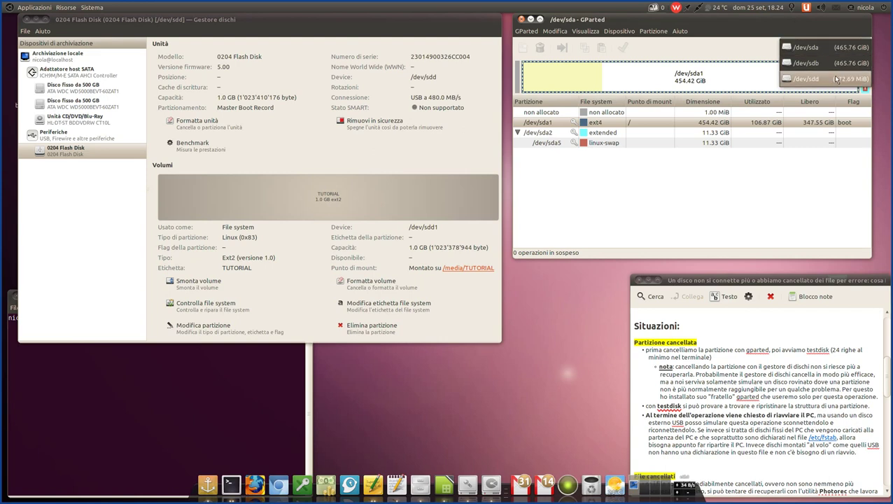
left_click(807, 81)
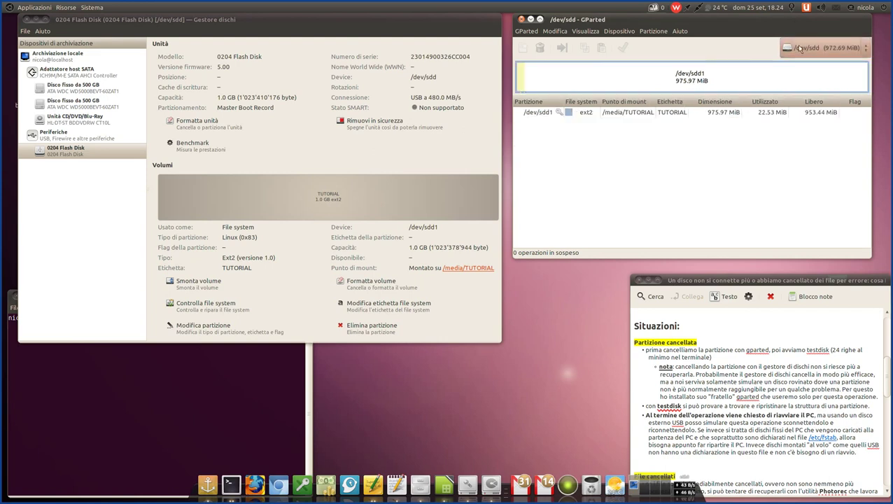
left_click(602, 115)
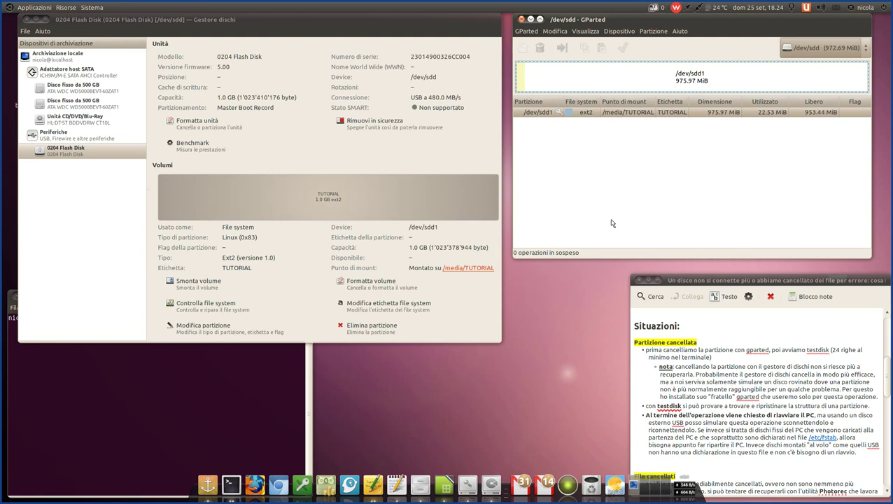
right_click(619, 112)
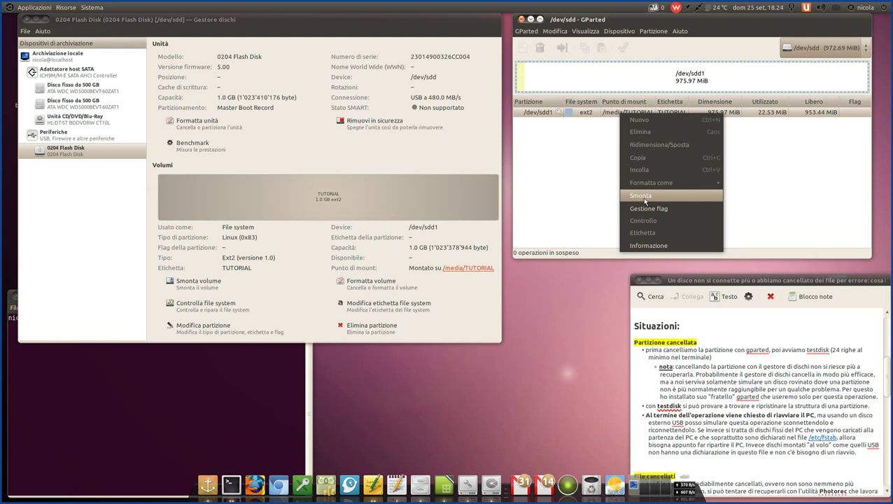
left_click(645, 201)
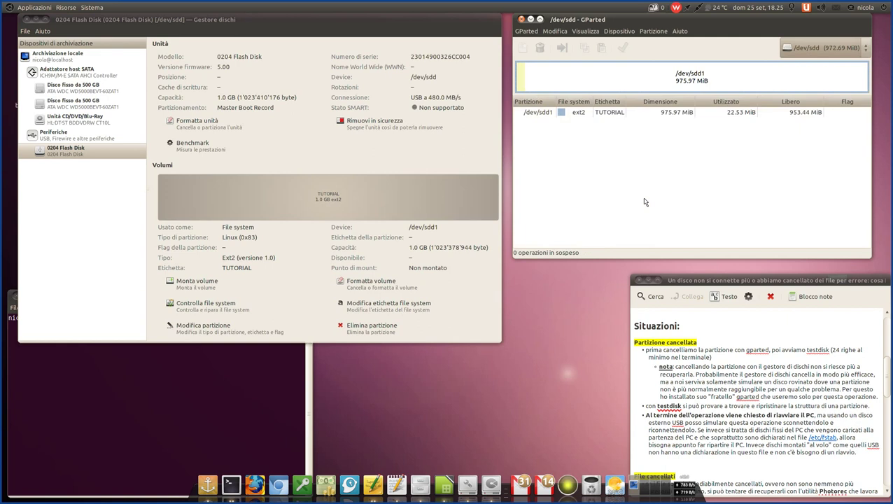
left_click(617, 118)
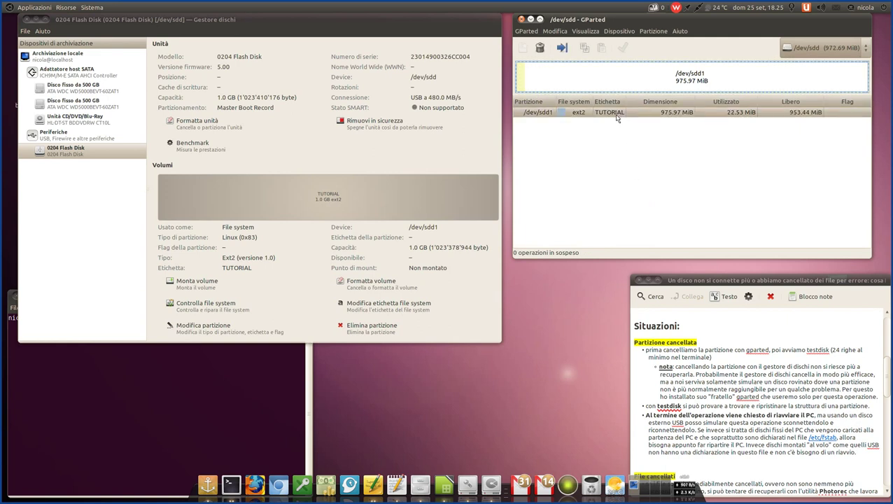
left_click(65, 8)
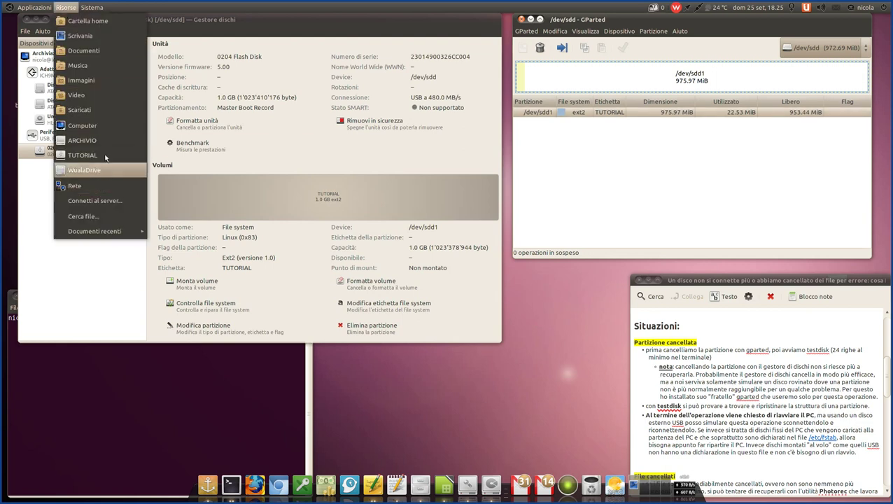
left_click(95, 127)
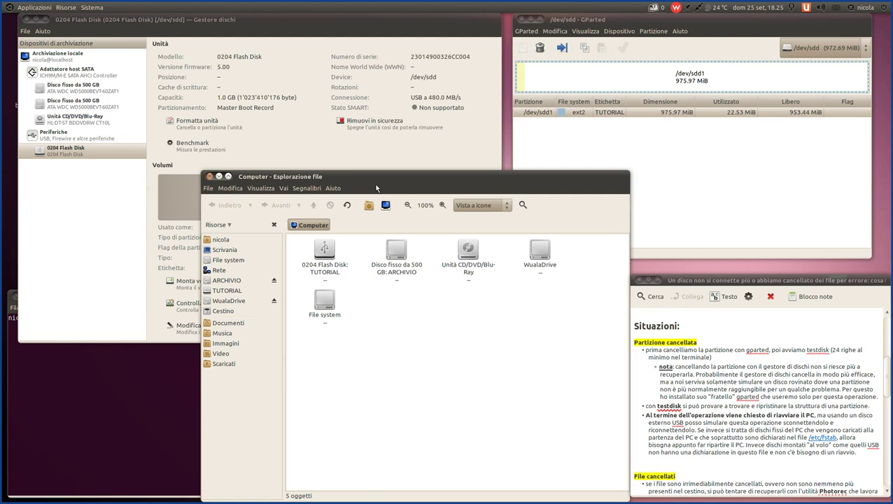
left_click(209, 176)
right_click(621, 118)
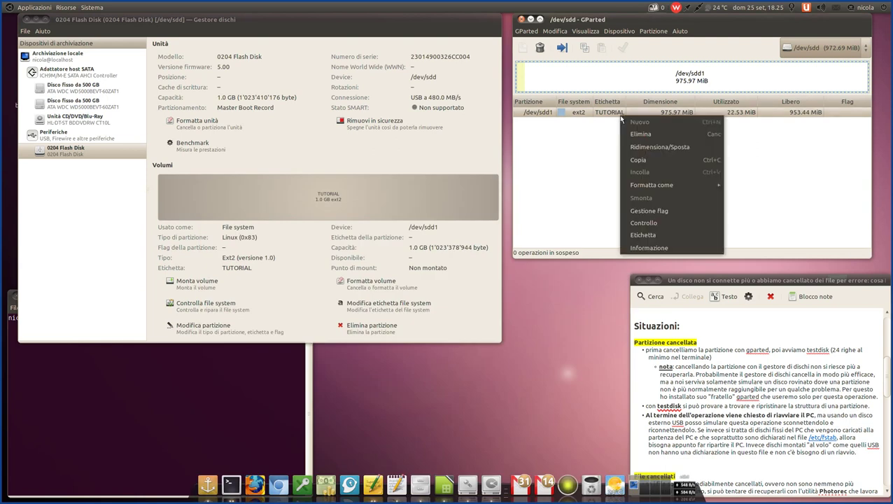
left_click(599, 148)
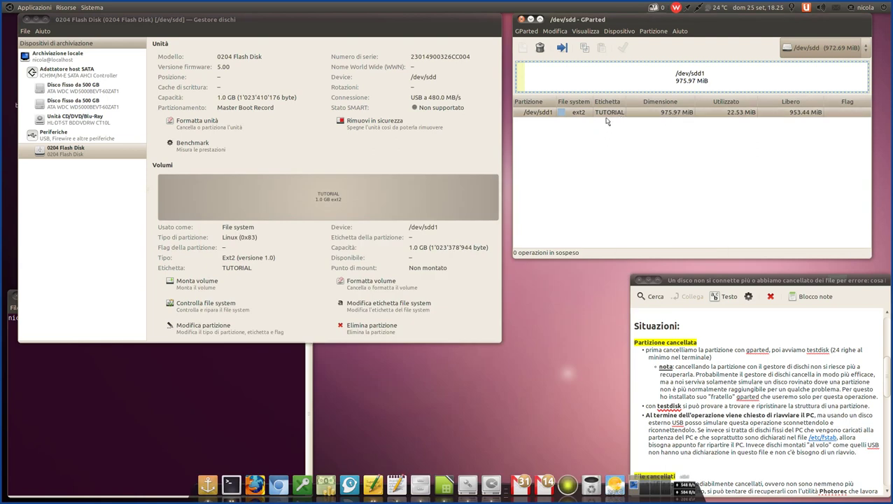
- Delete /dev/sdd1 with Elimina and apply the operation, leaving 972.69 MiB unallocated
right_click(608, 114)
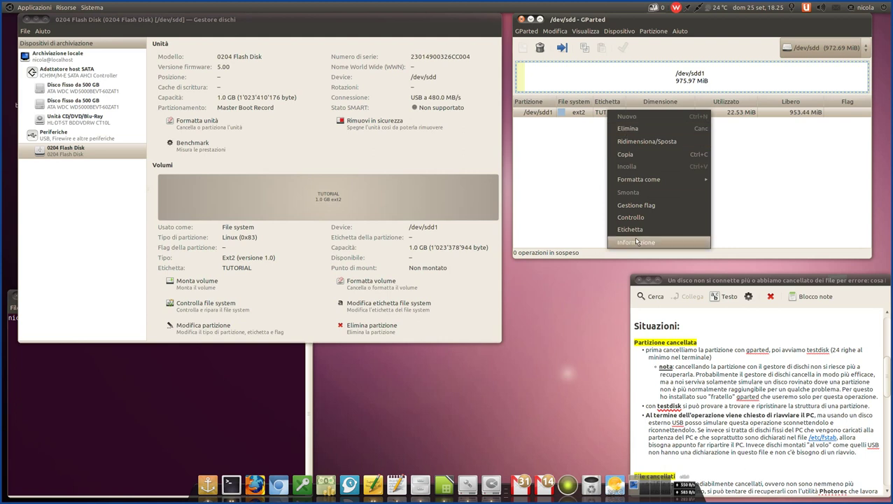
left_click(634, 130)
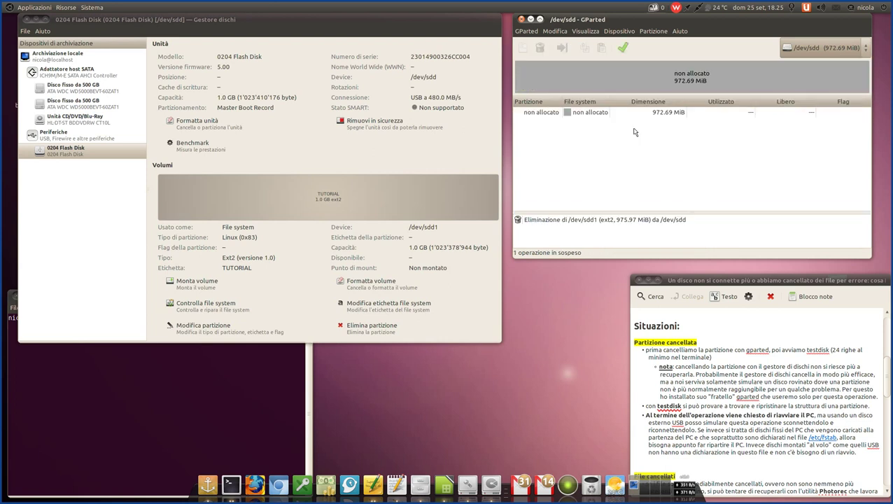
left_click(622, 49)
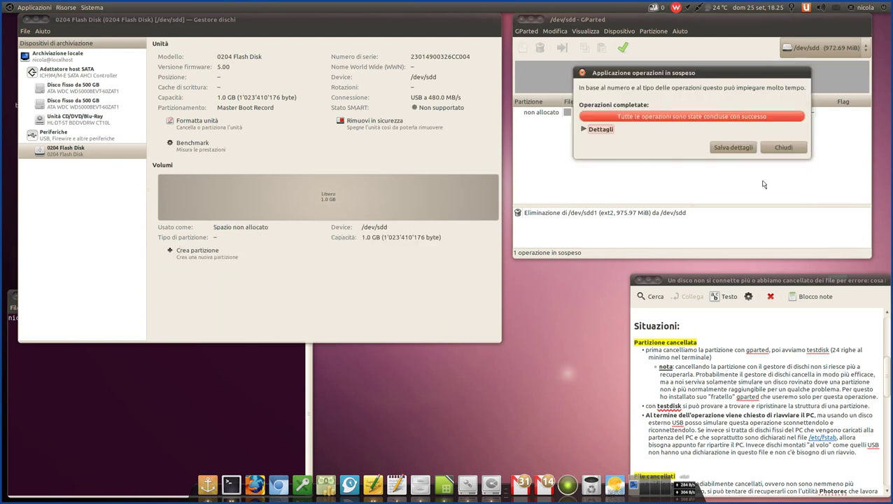
left_click(782, 148)
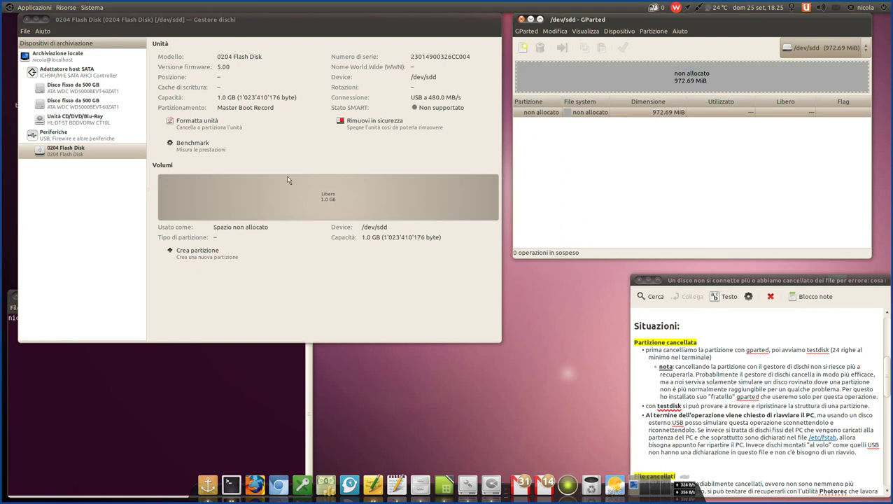
- Bring Gestore dischi forward and quit GParted with GParted > Esci
left_click(306, 197)
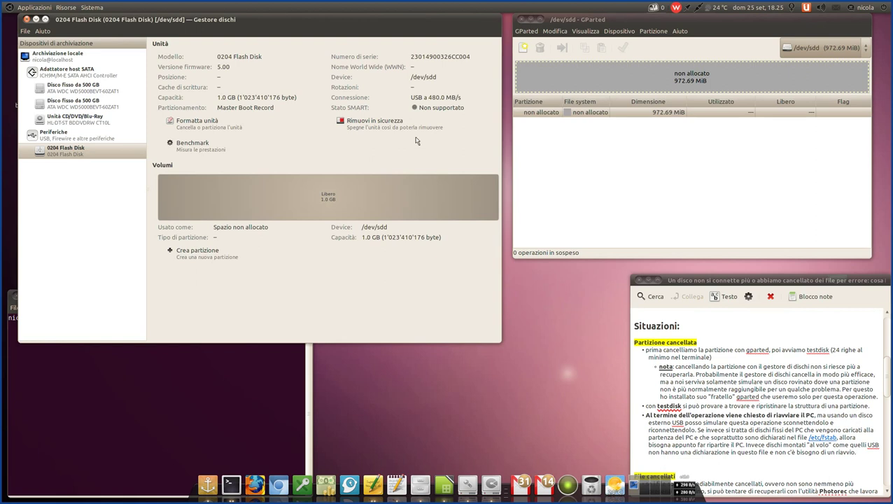
left_click(534, 32)
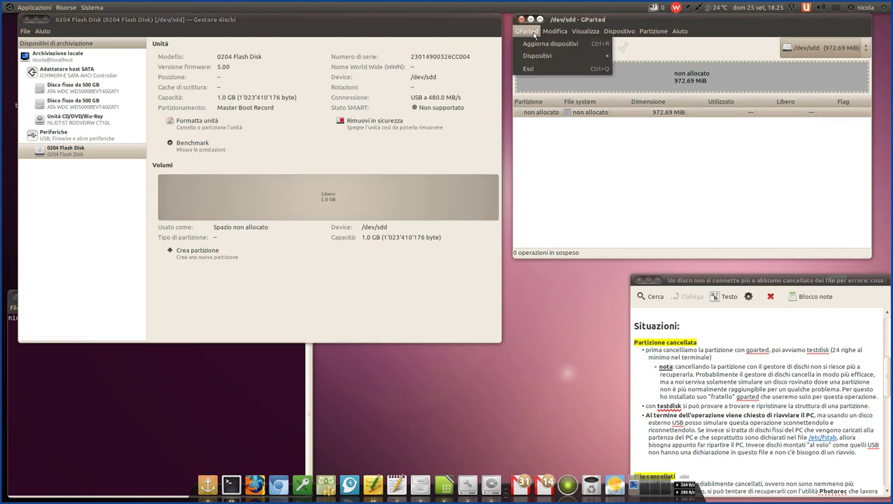
left_click(543, 69)
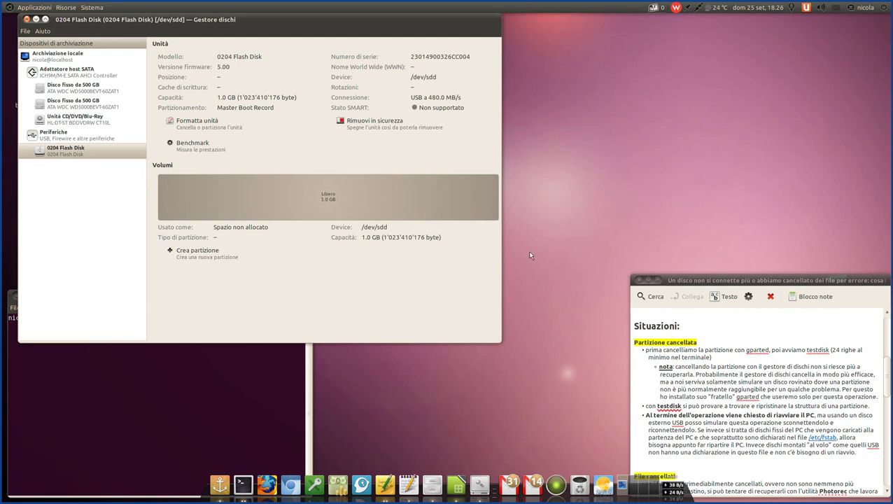
- Highlight the nota paragraph in the Tomboy recovery note, then clear the highlight
left_click_drag(882, 401, 656, 371)
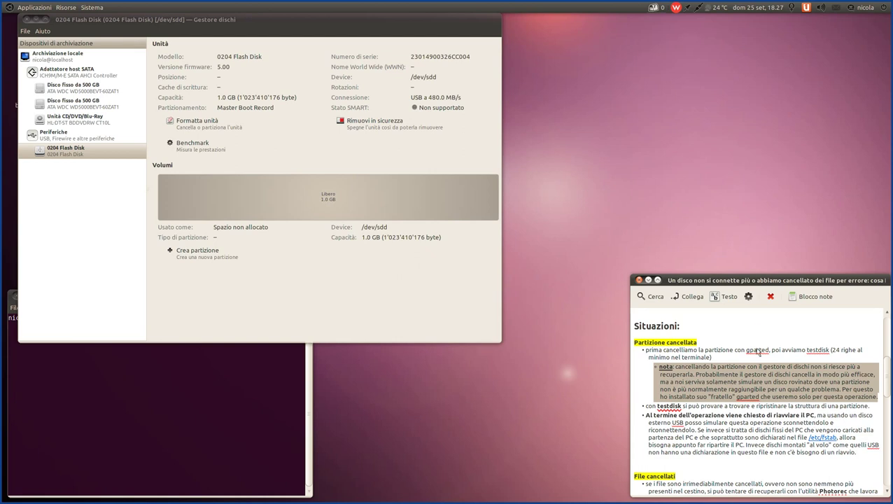
left_click(755, 358)
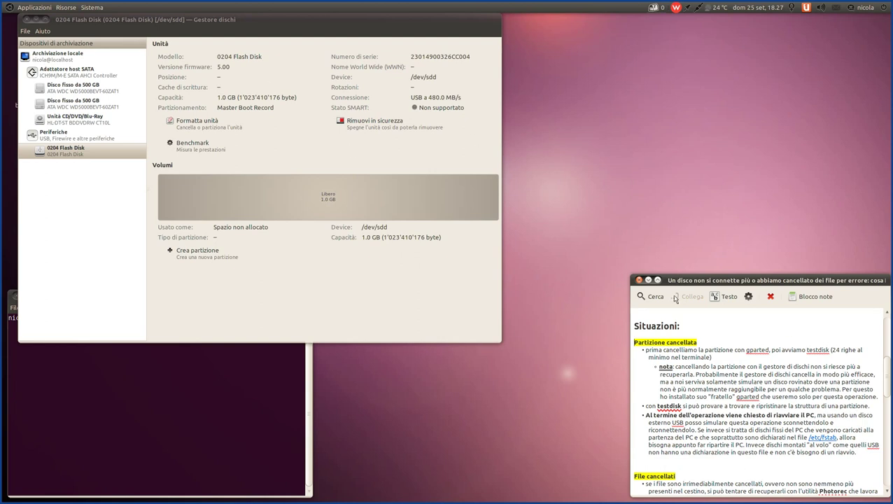
scroll(696, 415, "down", 3)
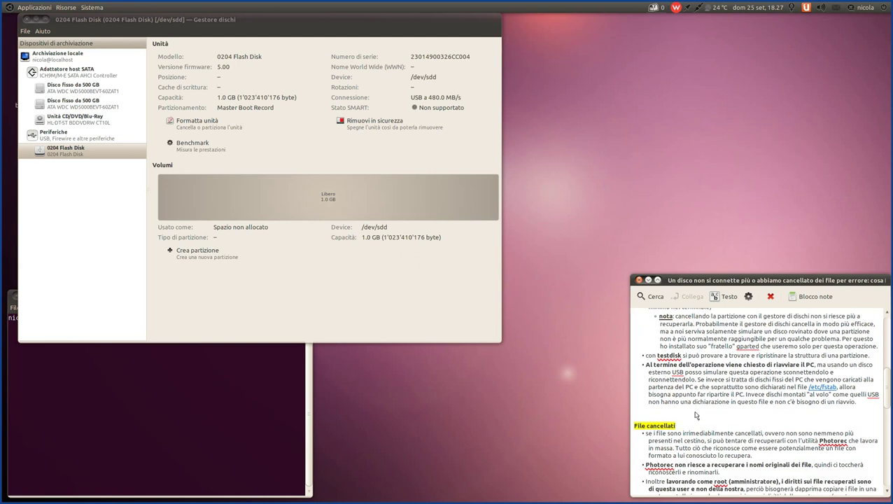
scroll(695, 415, "up", 1)
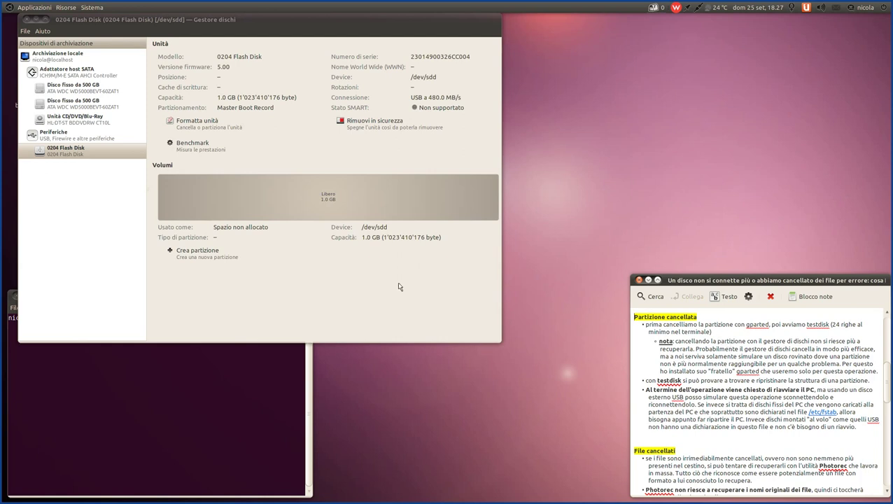
- Bring the disk manager forward, then return to the recovery note
left_click(220, 21)
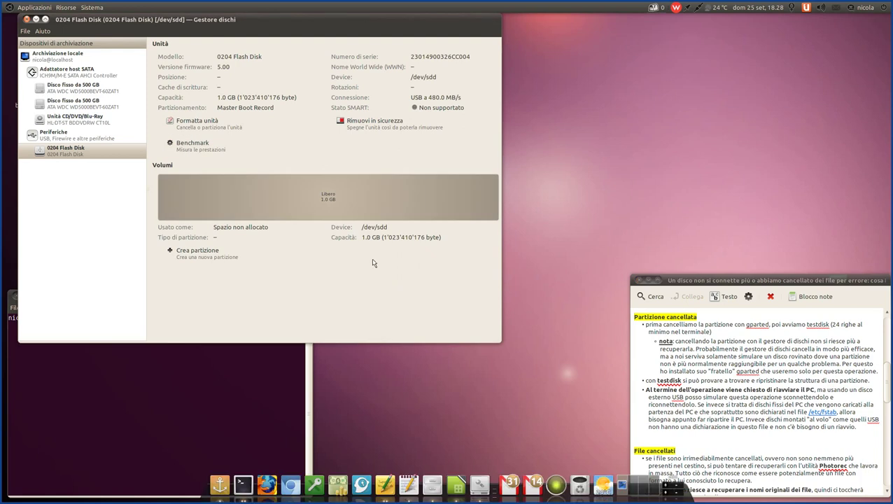
left_click(739, 357)
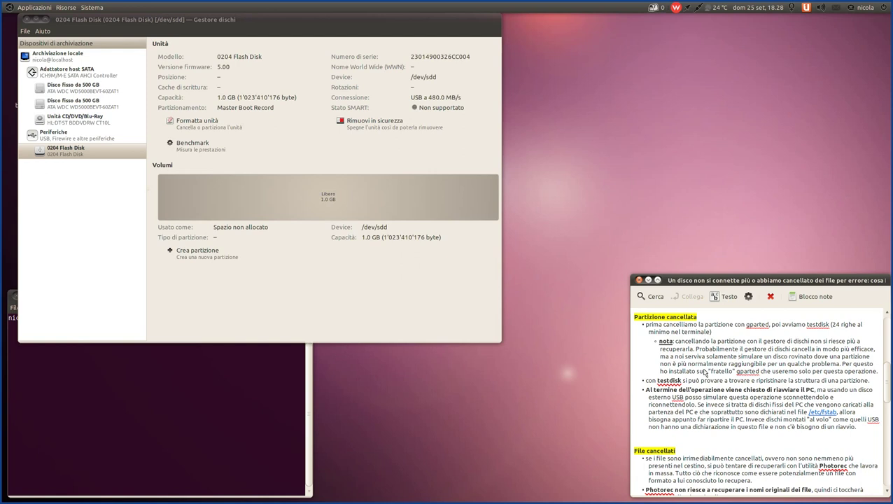
scroll(713, 376, "down", 1)
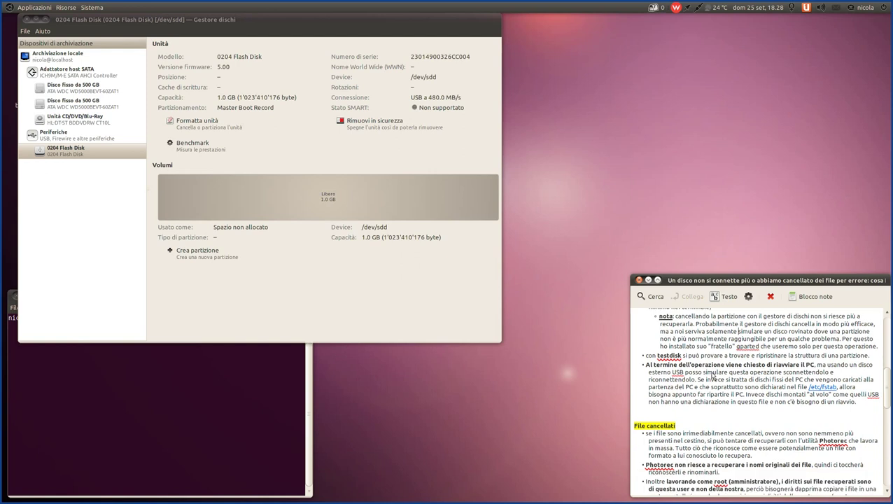
scroll(712, 376, "up", 1)
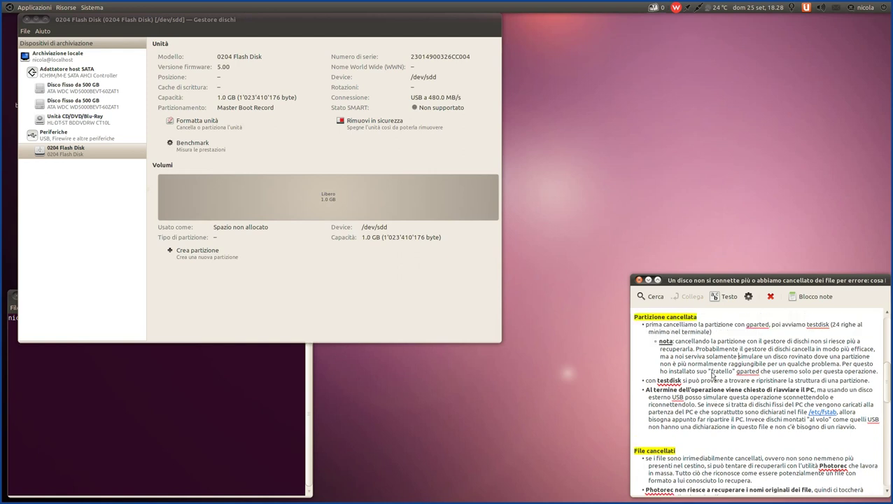
scroll(713, 376, "up", 1)
scroll(713, 376, "up", 3)
scroll(713, 376, "down", 3)
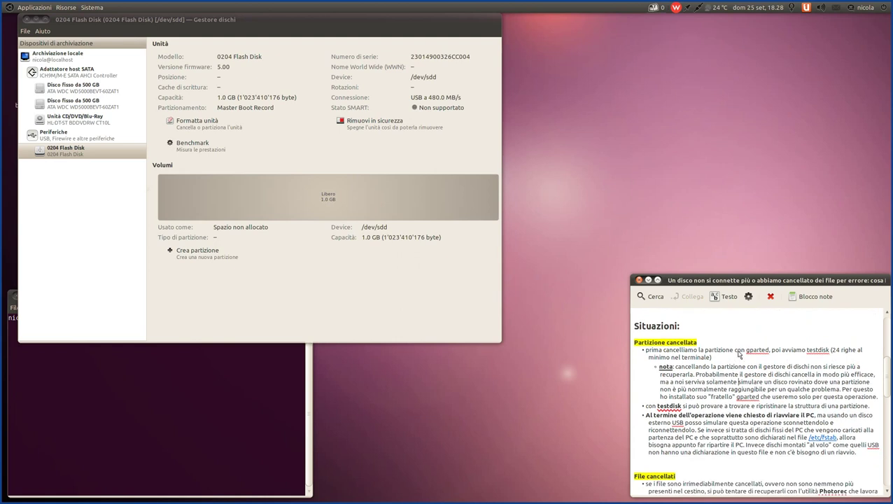
- Point out 'testdisk' and the 24-line minimum terminal requirement, then raise the terminal window
double_click(818, 353)
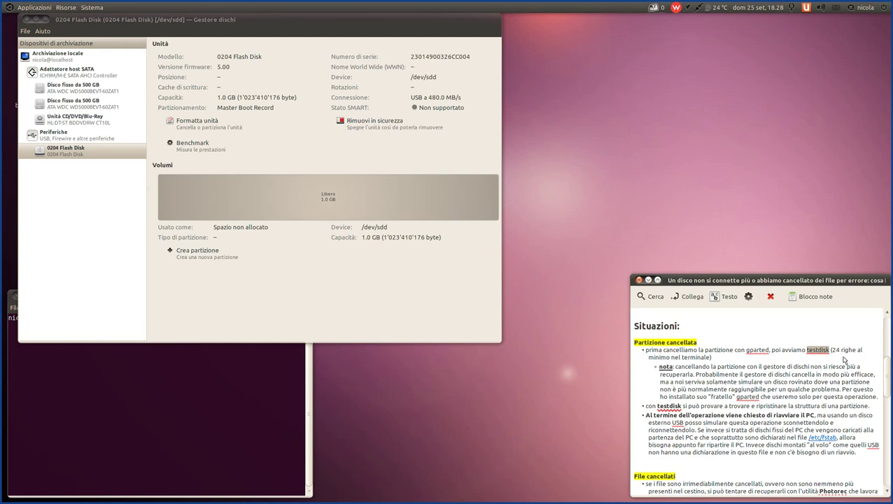
left_click_drag(832, 352, 753, 358)
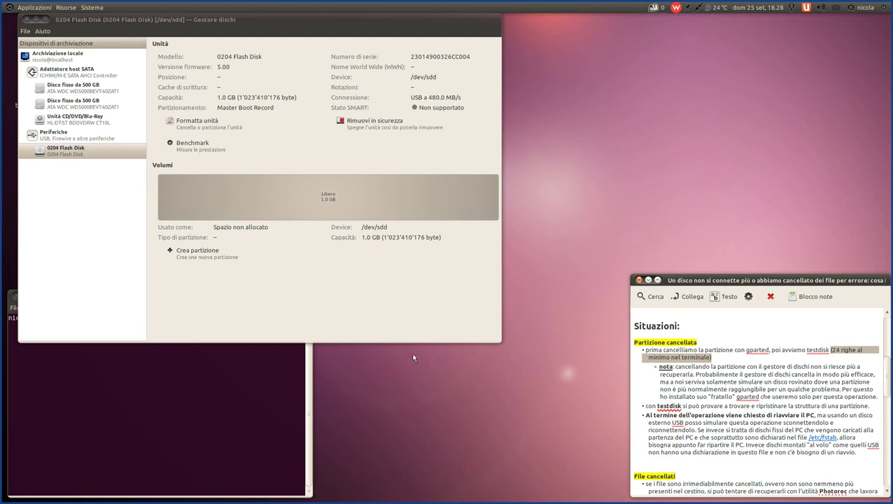
left_click(193, 361)
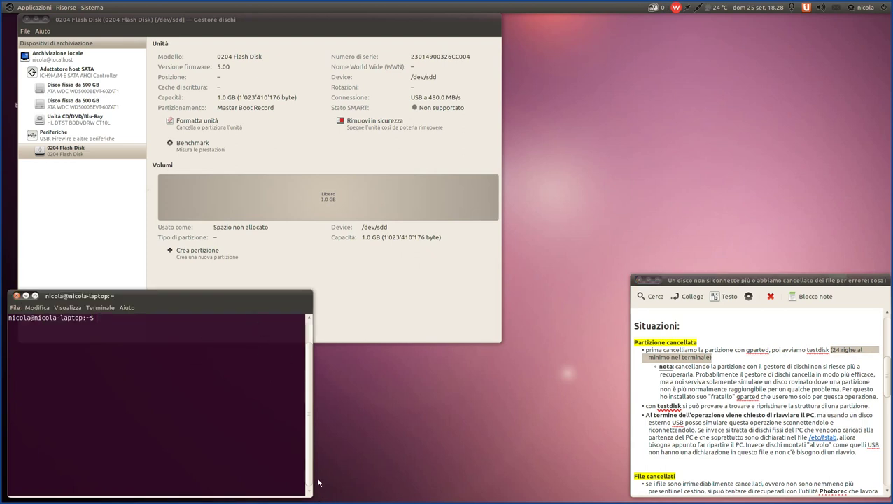
- Rerun 'sudo testdisk' with the administrator password, then Quit at the 24-line size warning
left_click_drag(315, 498, 313, 500)
type("clear")
key("Up")
key("Left")
key("Left")
key("Left")
key("Left")
key("Left")
key("Left")
key("Left")
key("Left")
key("Left")
key("Left")
key("Left")
key("Left")
key("Left")
key("Right")
key("Right")
key("Right")
key("Right")
key("Right")
key("Right")
key("Right")
key("Right")
key("Right")
key("Right")
key("Right")
key("Right")
key("Right")
key("Return")
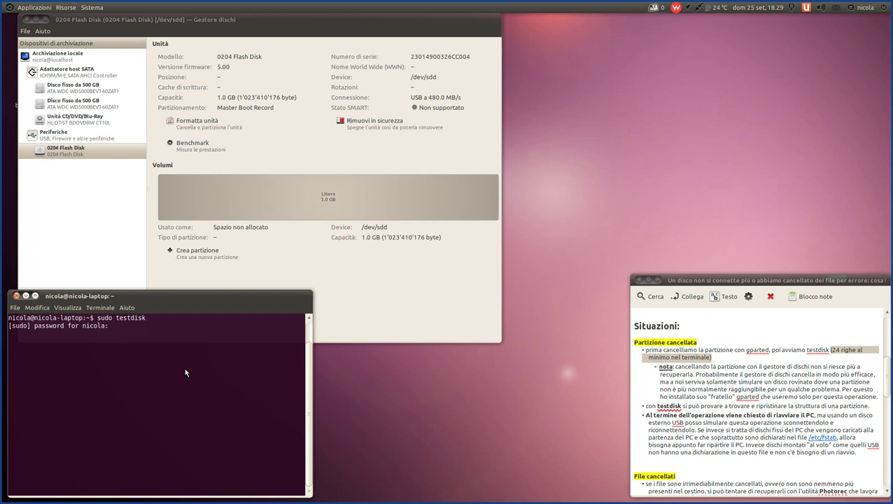
key("Return")
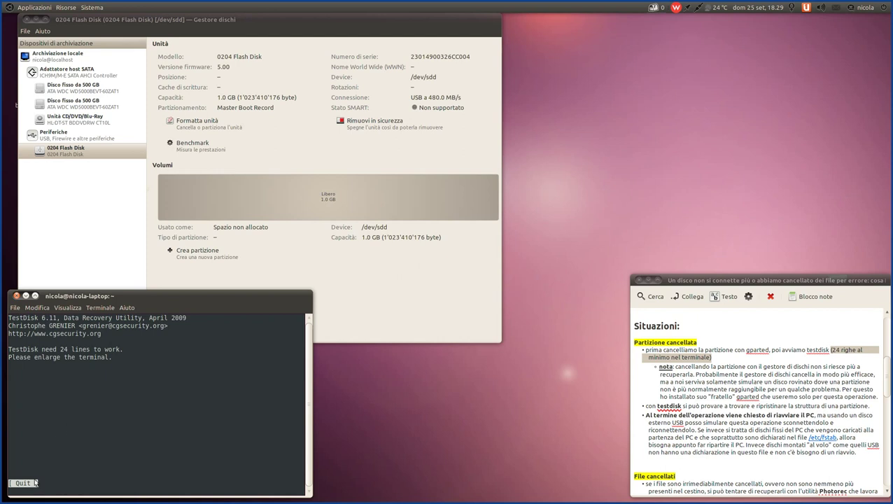
left_click(35, 483)
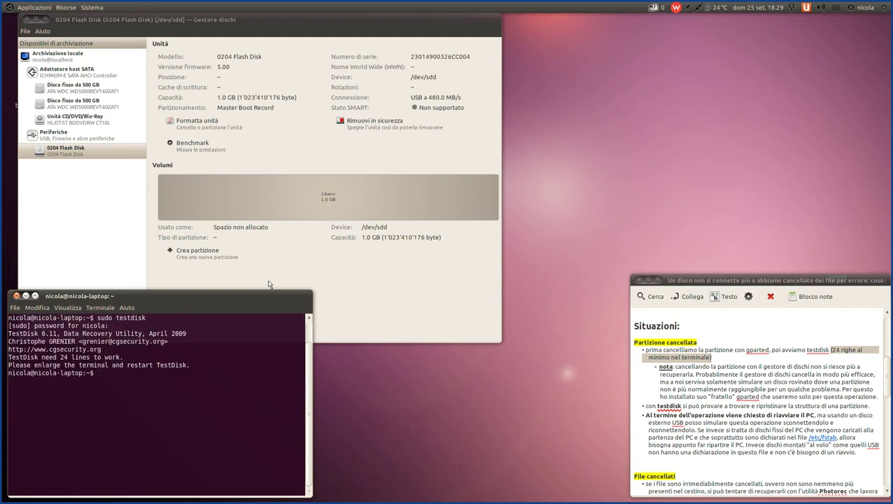
- Resize the terminal to 80x25 and rerun 'sudo testdisk' to reach the log-file screen
left_click_drag(268, 290, 271, 276)
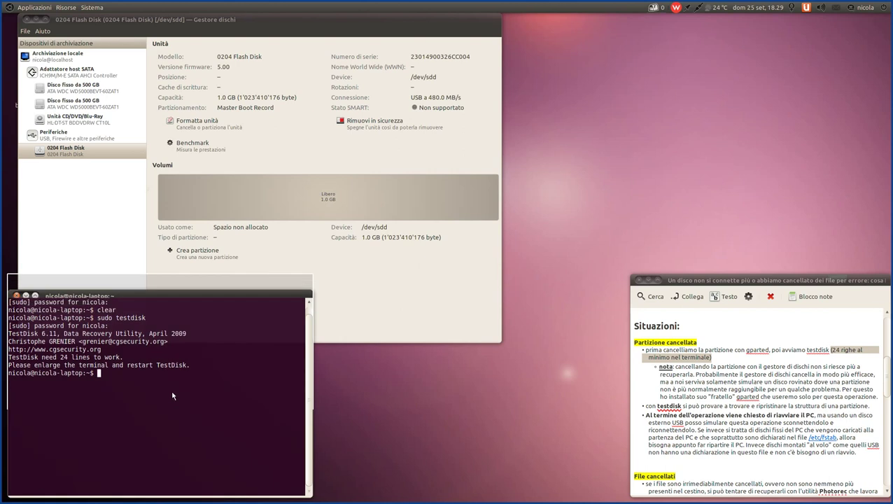
key("Up")
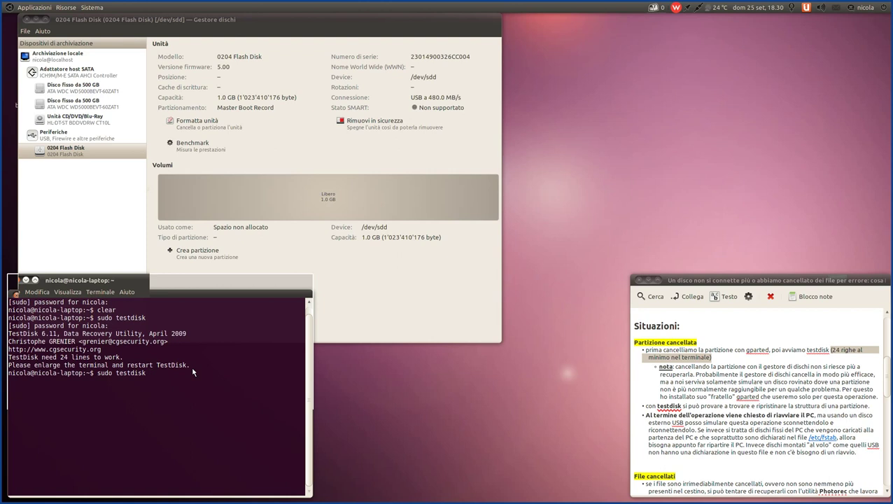
key("Return")
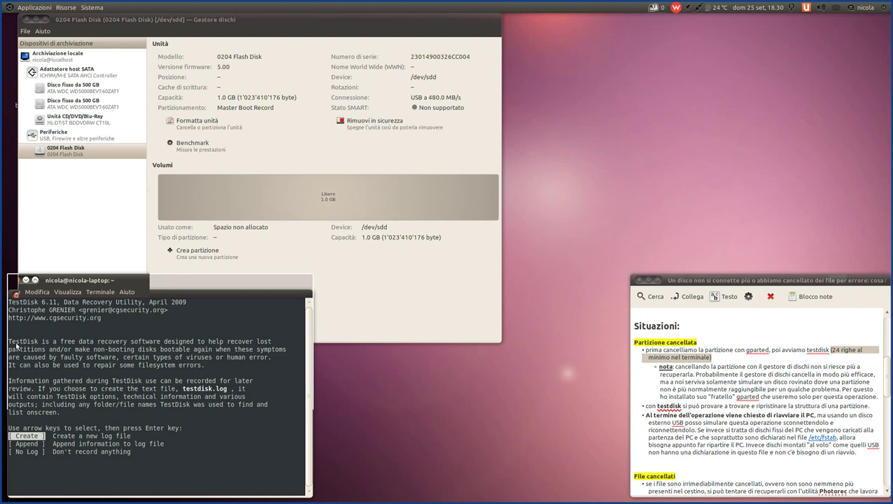
left_click_drag(16, 344, 145, 343)
triple_click(269, 342)
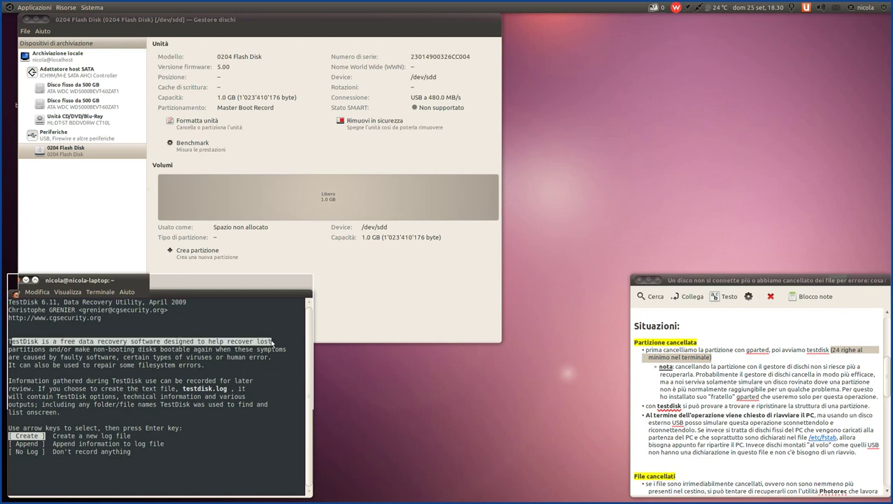
left_click_drag(272, 342, 185, 358)
left_click(185, 358)
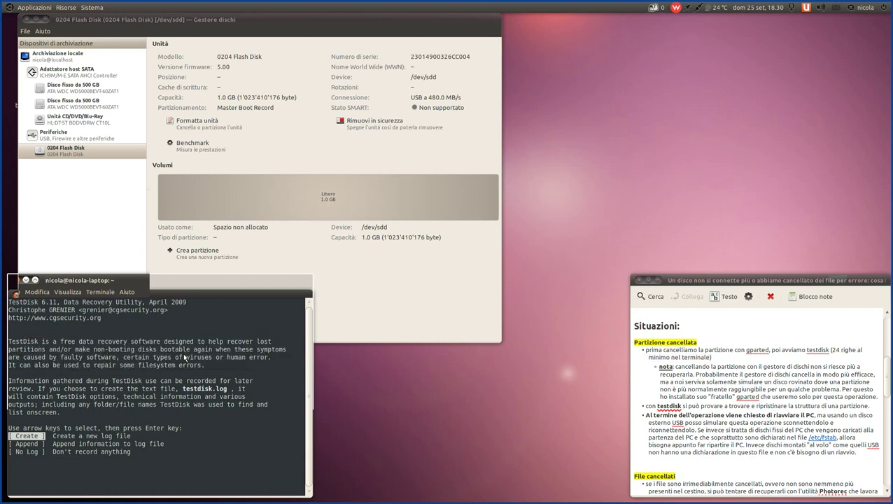
scroll(728, 418, "down", 3)
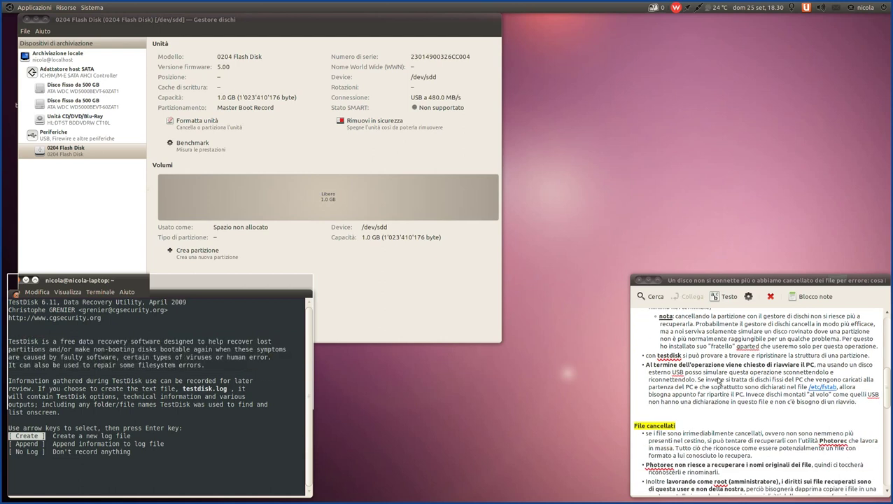
left_click(716, 346)
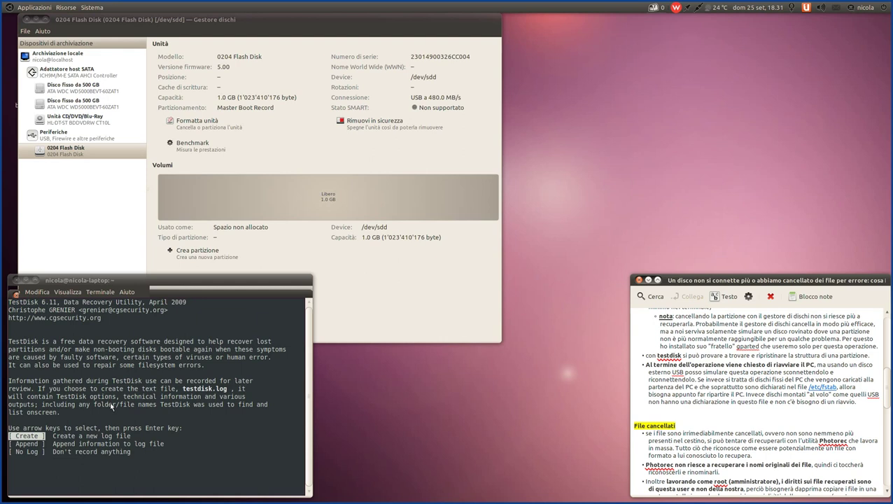
- Choose [ No Log ] on TestDisk's log-file screen and continue
left_click(129, 280)
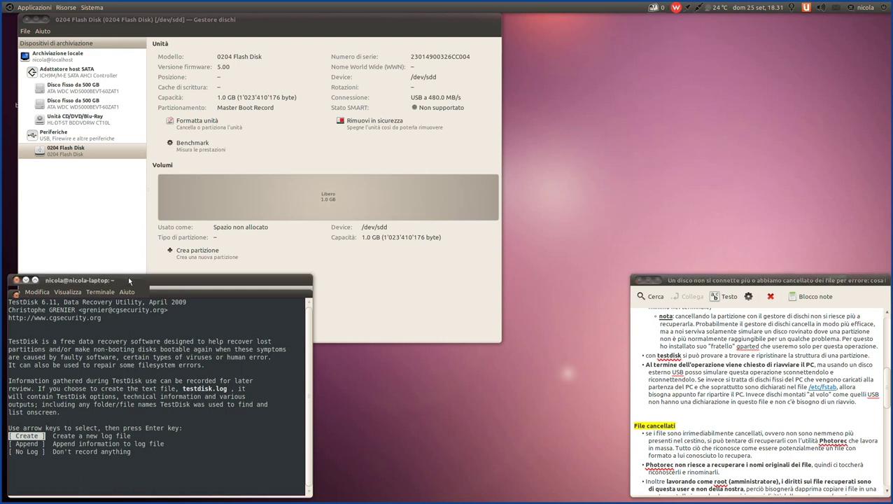
key("Down")
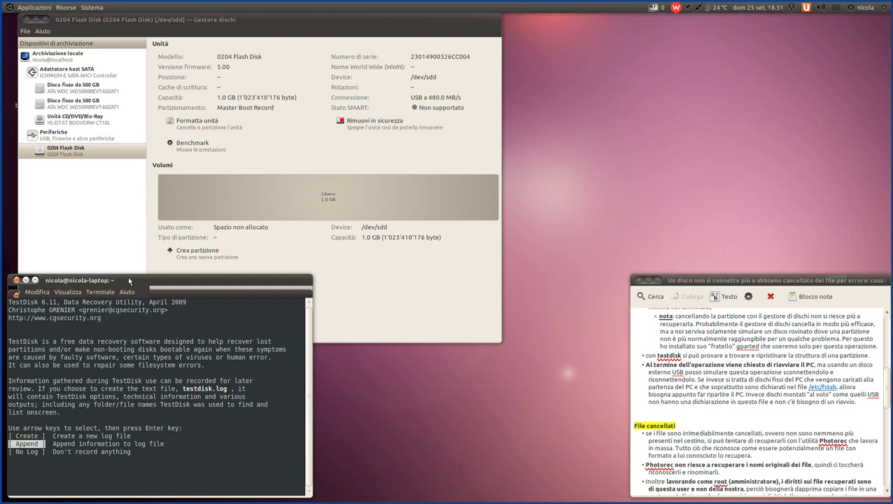
key("Down")
key("Up")
key("Down")
key("Up")
key("Up")
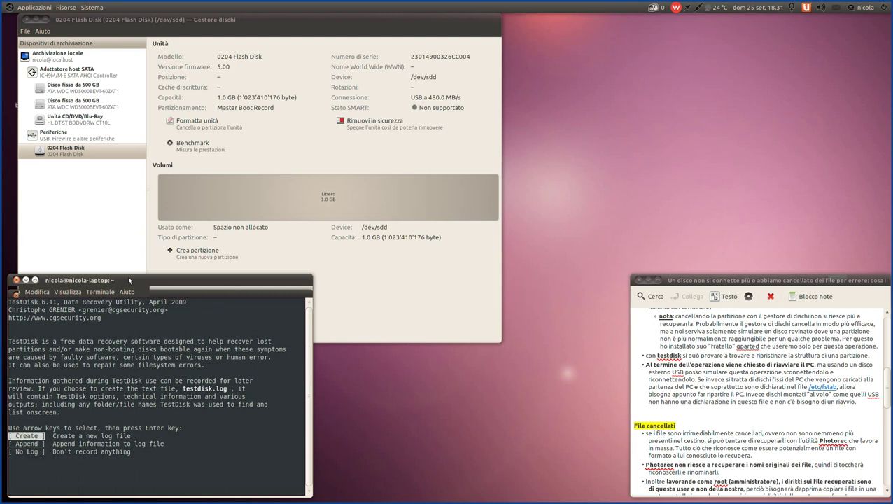
key("Down")
key("Down")
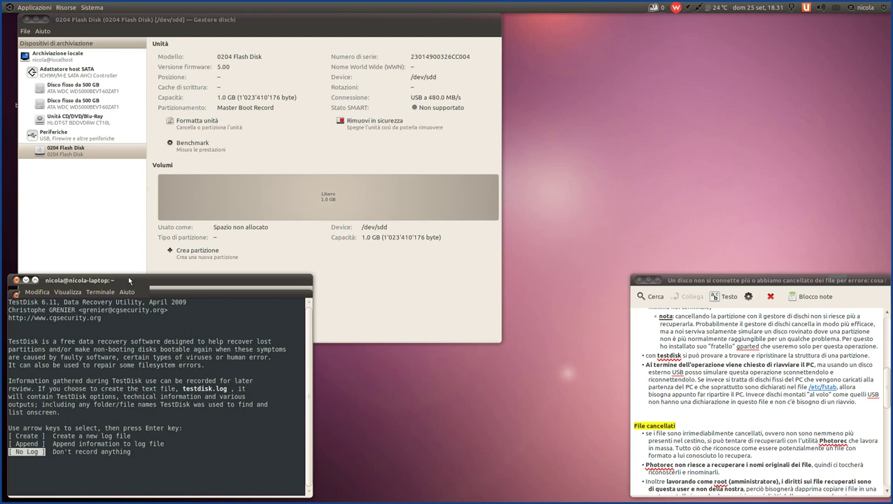
key("Up")
key("Up")
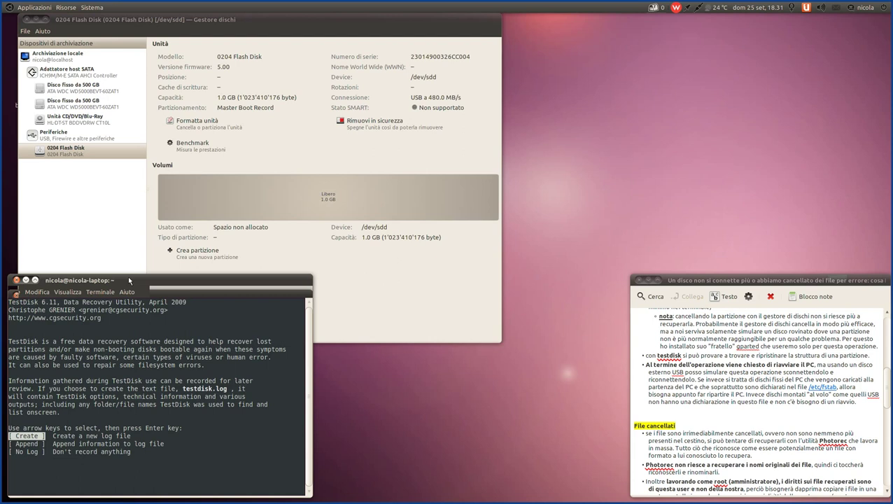
key("Down")
key("Down")
key("Up")
key("Up")
key("Up")
key("Down")
key("Down")
key("Up")
key("Down")
key("Down")
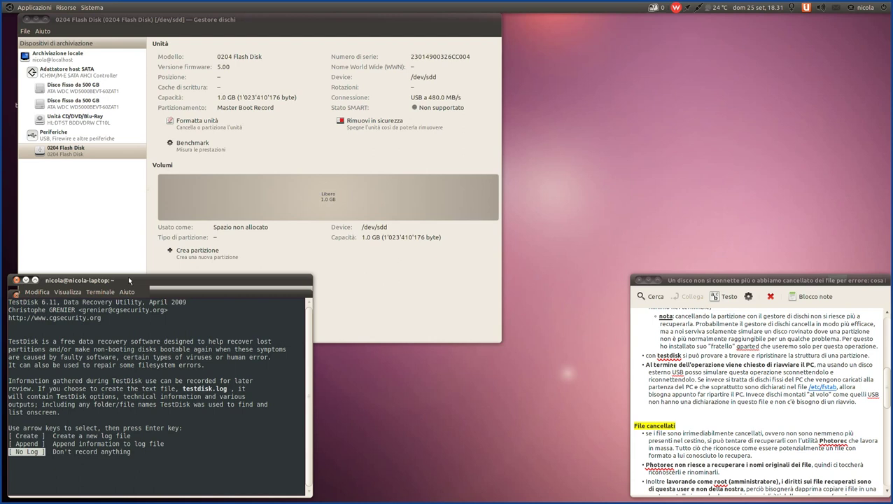
key("Return")
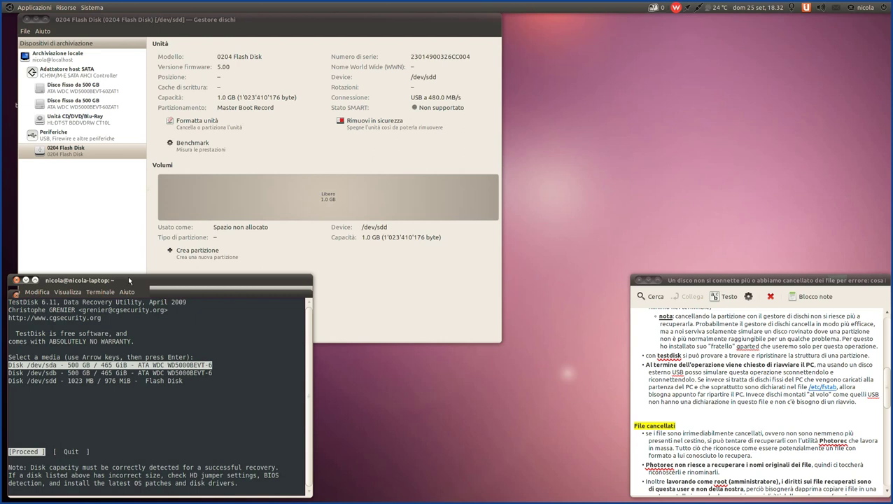
- Highlight the 1023 MB flash disk /dev/sdd and launch System Monitor from the dock
key("Down")
key("Down")
key("Up")
key("Up")
key("Down")
key("Down")
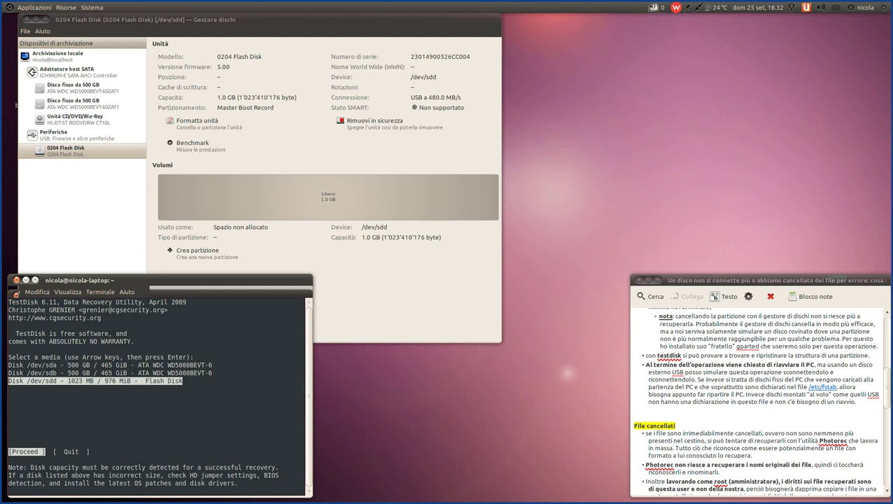
left_click(561, 488)
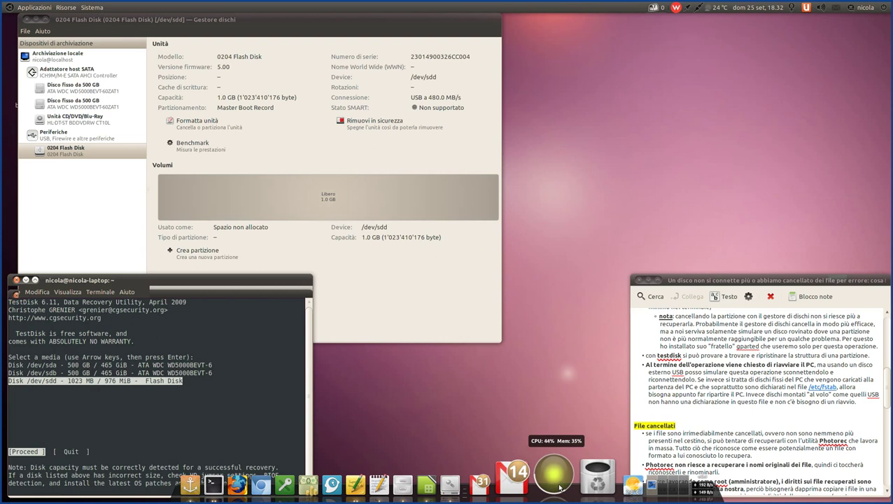
left_click(397, 169)
left_click_drag(397, 170, 408, 79)
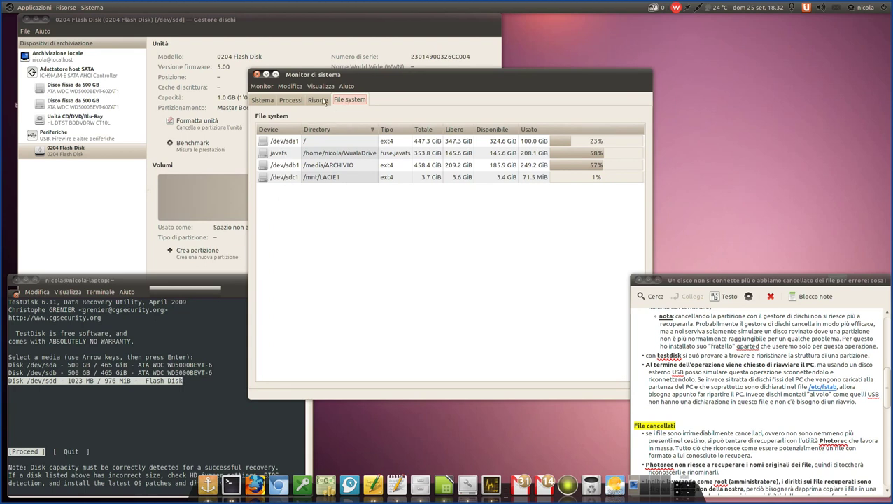
left_click(257, 75)
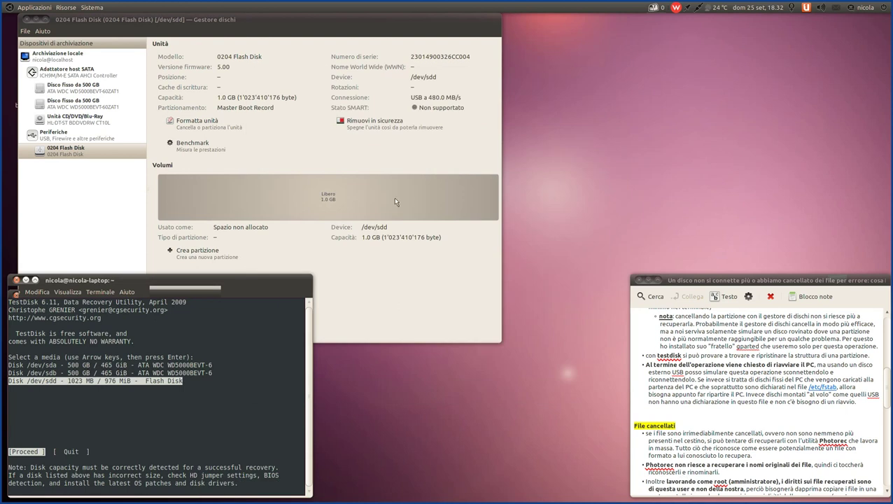
left_click(256, 235)
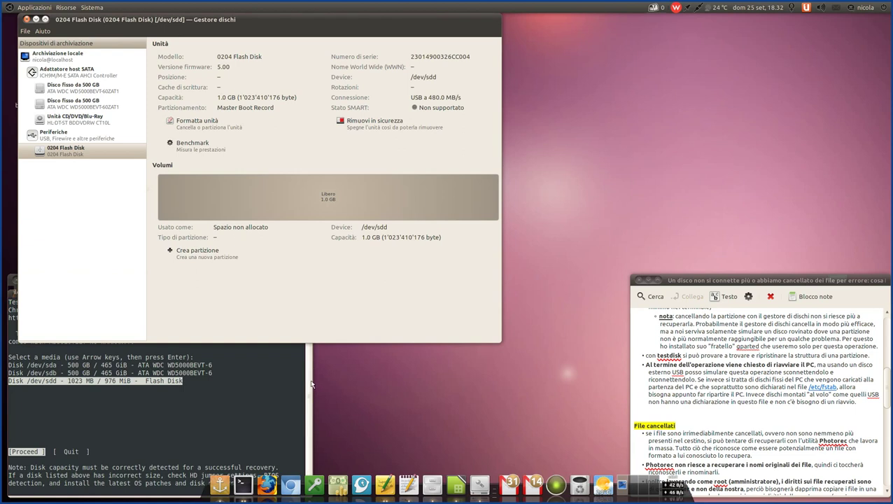
left_click(313, 384)
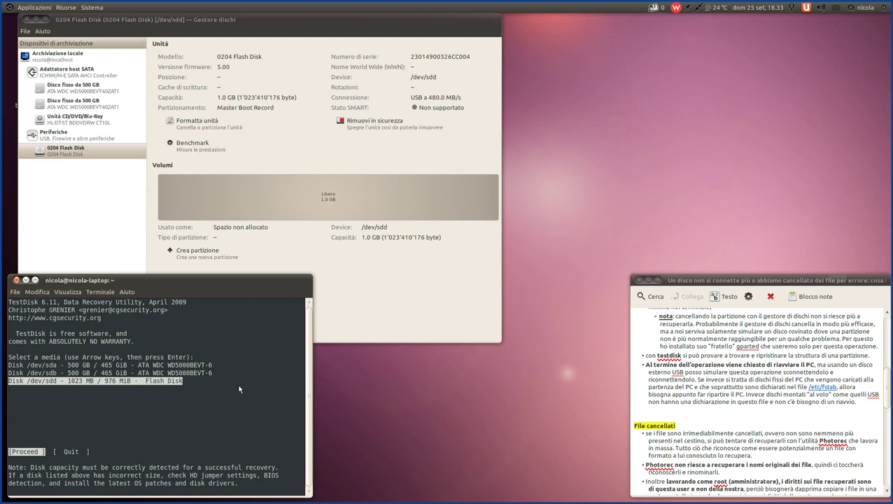
- Highlight /dev/sdd and choose [Proceed] to reach the partition table type list
key("Up")
key("Up")
key("Down")
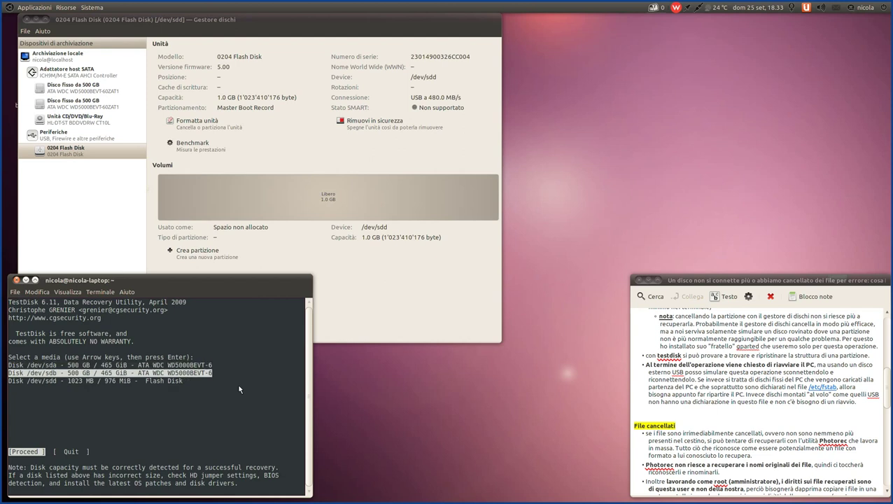
key("Down")
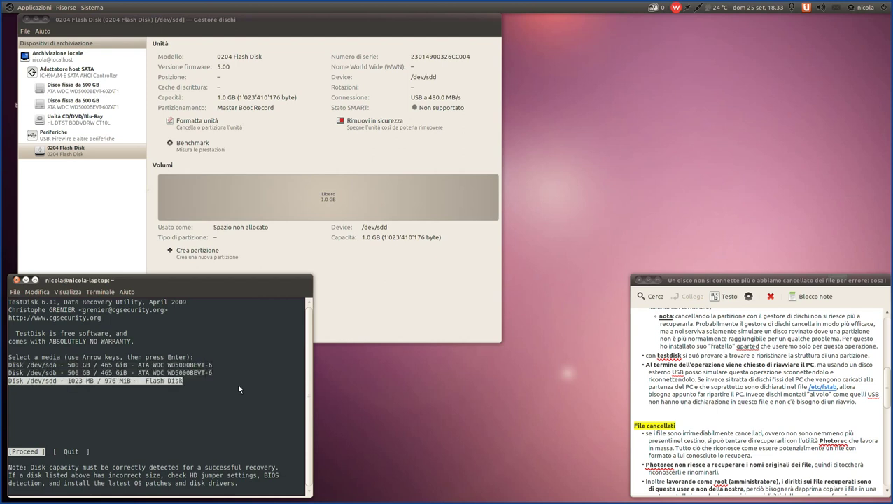
key("Up")
key("Up")
key("Down")
key("Down")
key("Right")
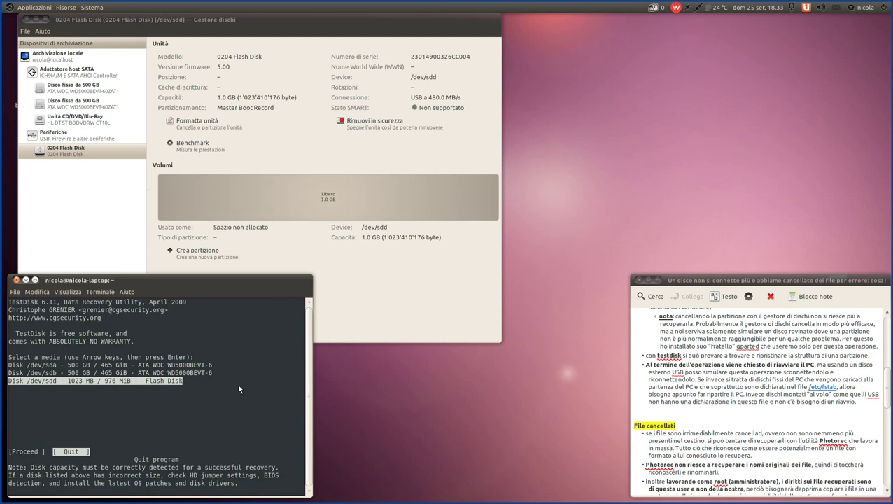
key("Left")
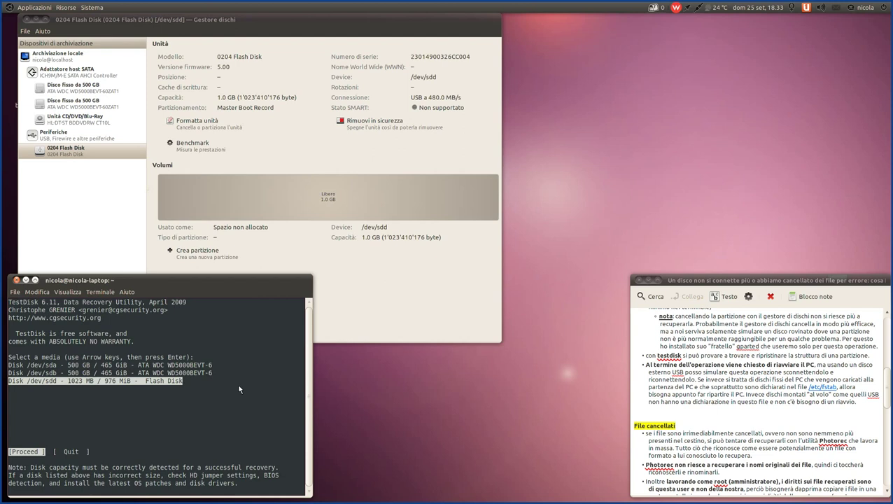
key("Return")
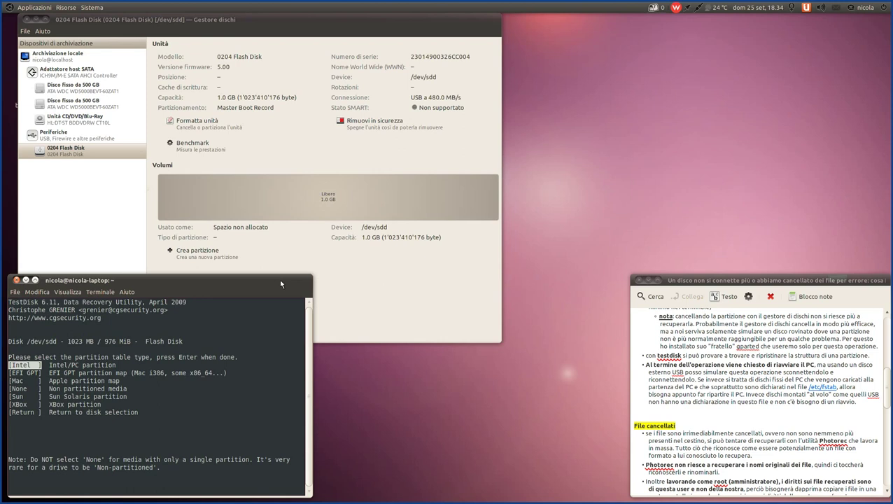
- Choose Intel as the partition table type for /dev/sdd
key("Down")
key("Up")
key("Up")
key("Up")
key("Down")
key("Down")
key("Down")
key("Up")
key("Return")
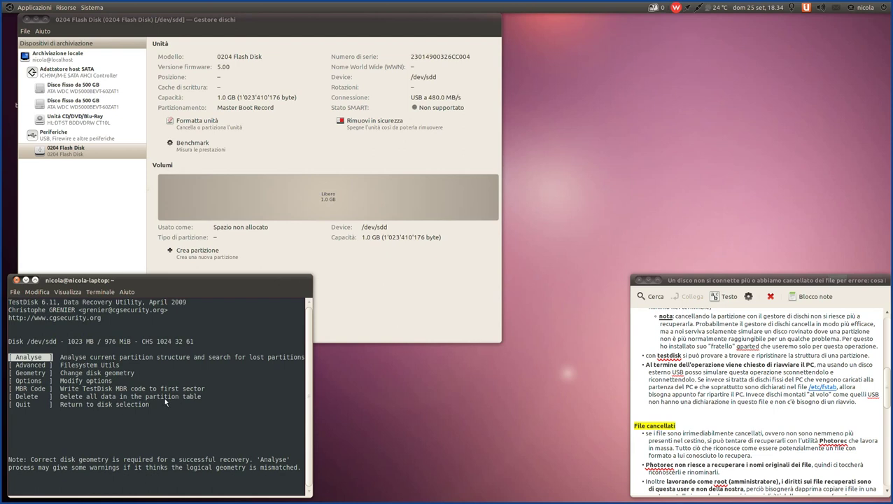
- Run Analyse from /dev/sdd's main menu, revealing an empty partition structure
left_click_drag(170, 362, 308, 360)
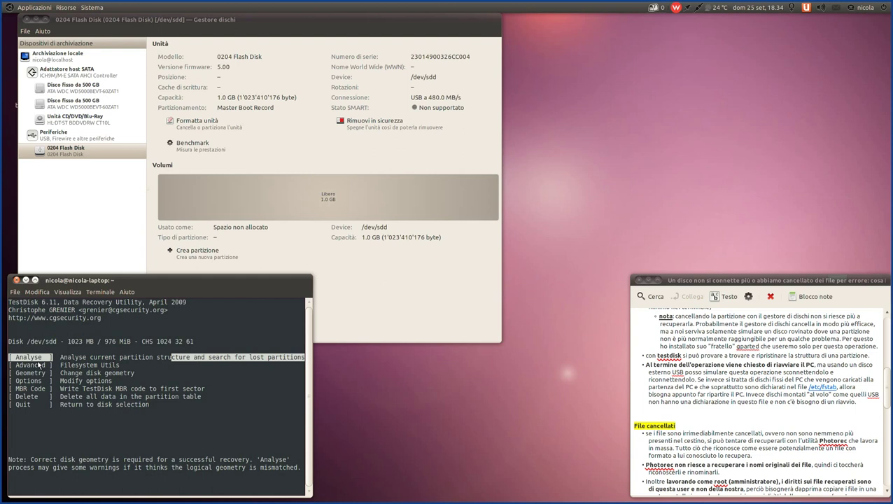
left_click(38, 365)
key("Down")
key("Up")
key("Up")
key("Up")
key("Up")
key("Up")
key("Up")
key("Up")
key("Up")
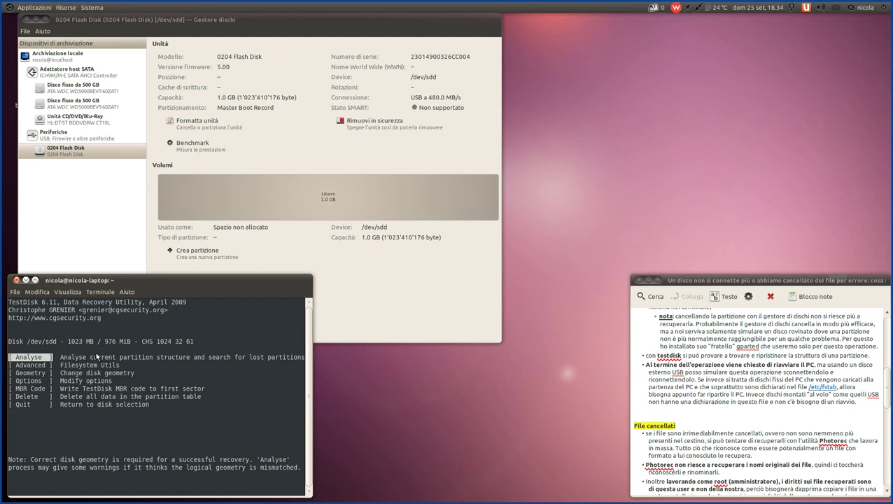
key("Return")
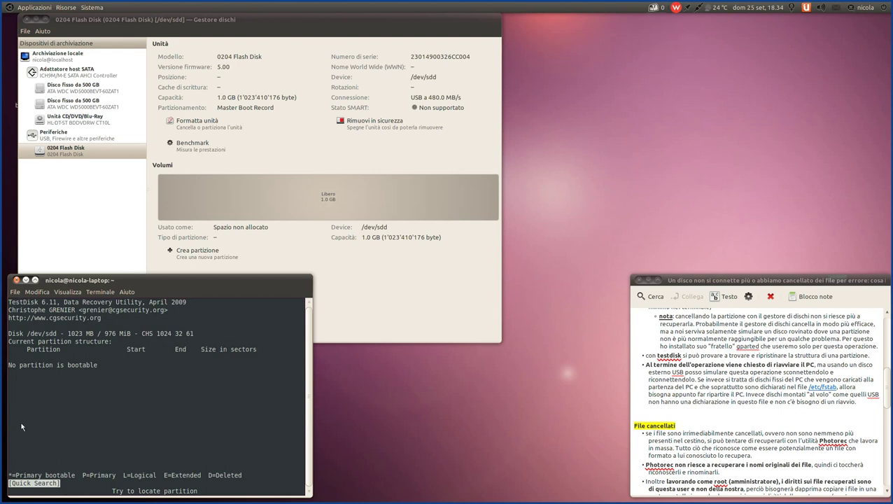
- Point out the 'No partition is bootable' line, then start Quick Search on /dev/sdd
left_click_drag(106, 366, 9, 369)
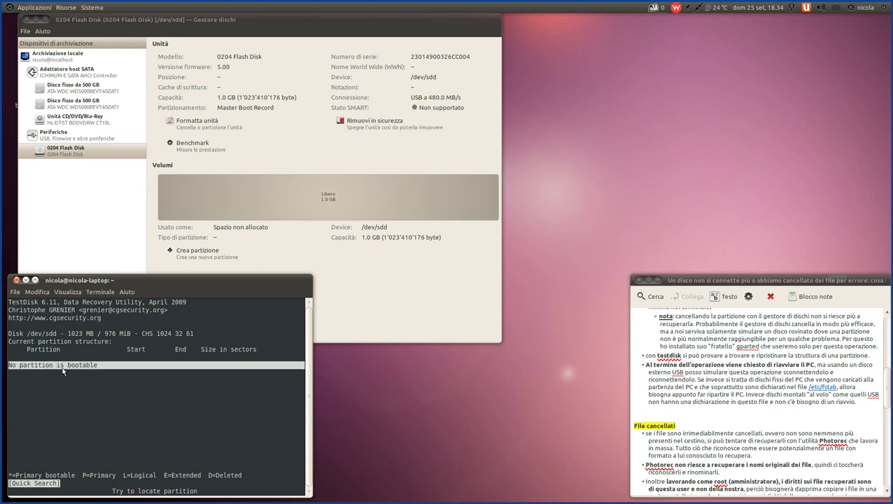
left_click(91, 335)
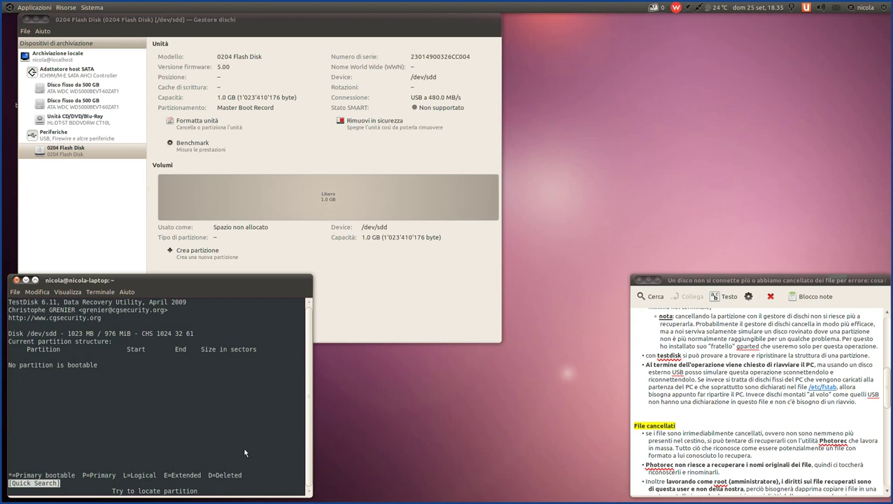
key("Return")
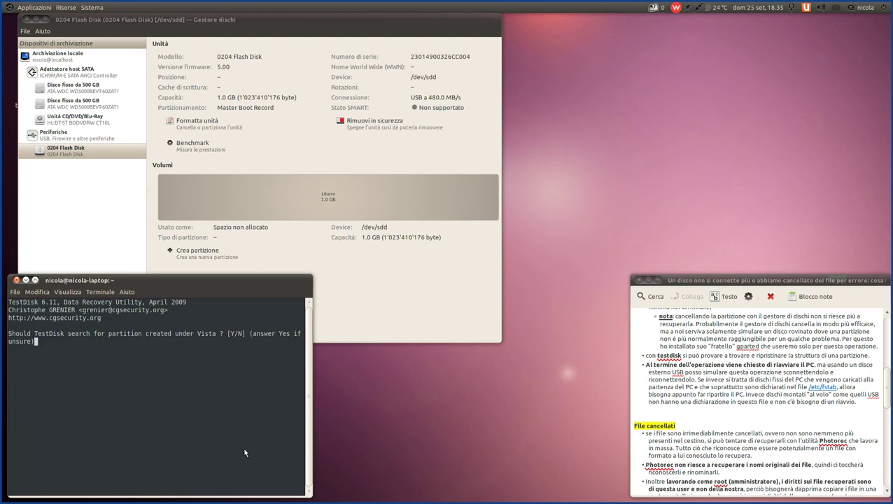
- Answer Y to the Vista partitions question and continue past the heads-per-cylinder warning
key("y")
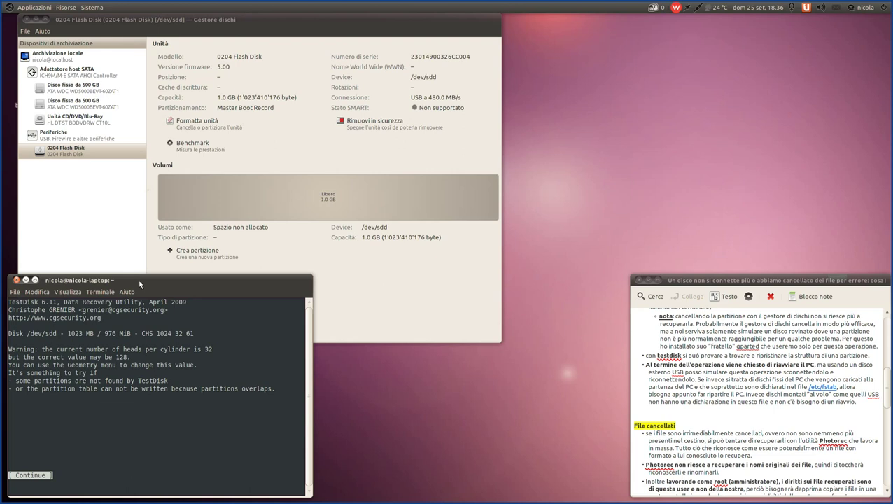
key("Return")
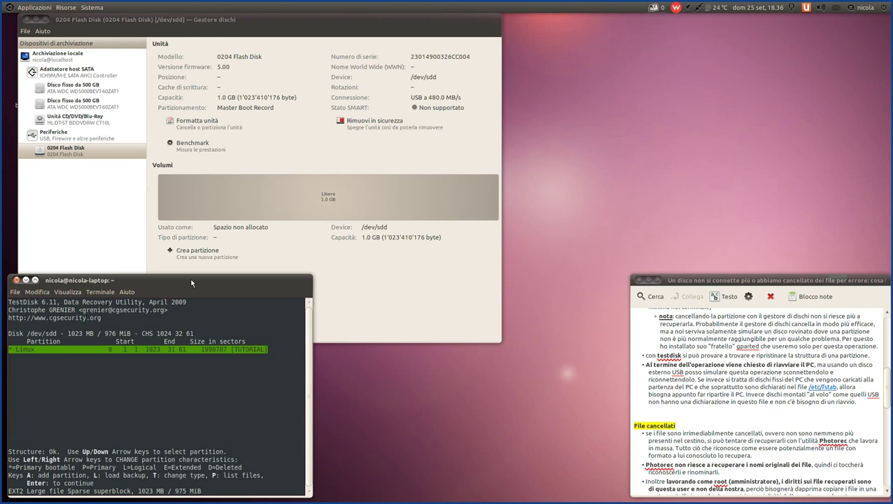
- Continue from the found TUTORIAL partition list to the Quit / Deeper Search / Write menu
left_click_drag(98, 485, 28, 486)
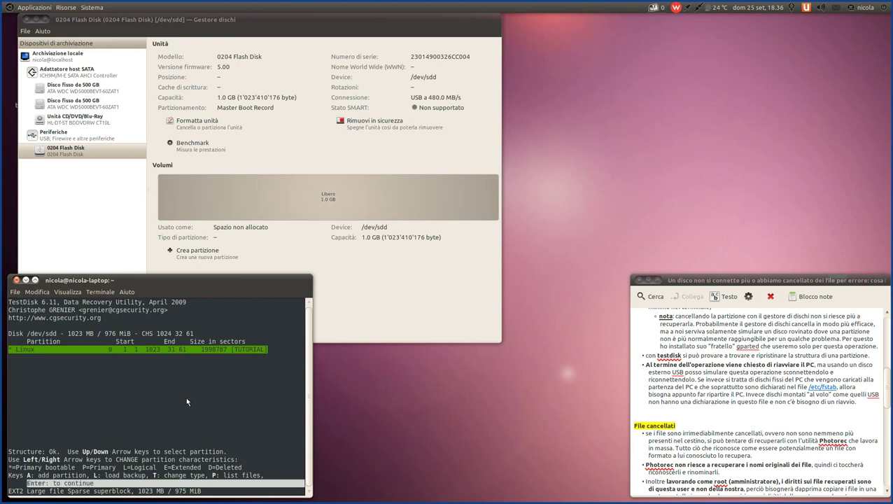
key("Return")
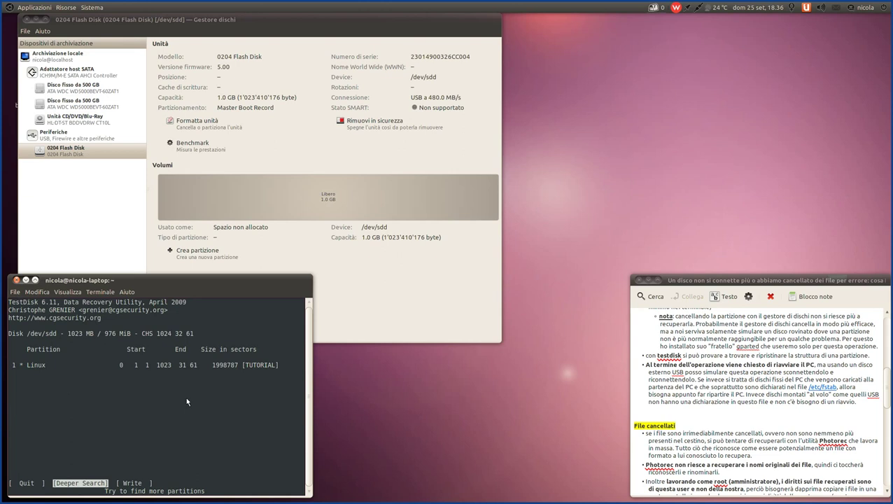
- Quit to the main menu and rerun Analyse with Quick Search, answering y to the Vista prompt
key("Left")
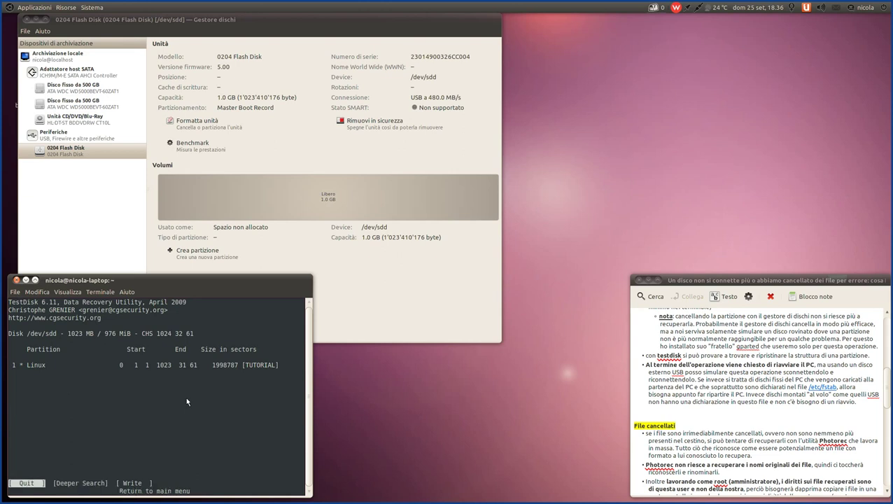
key("Return")
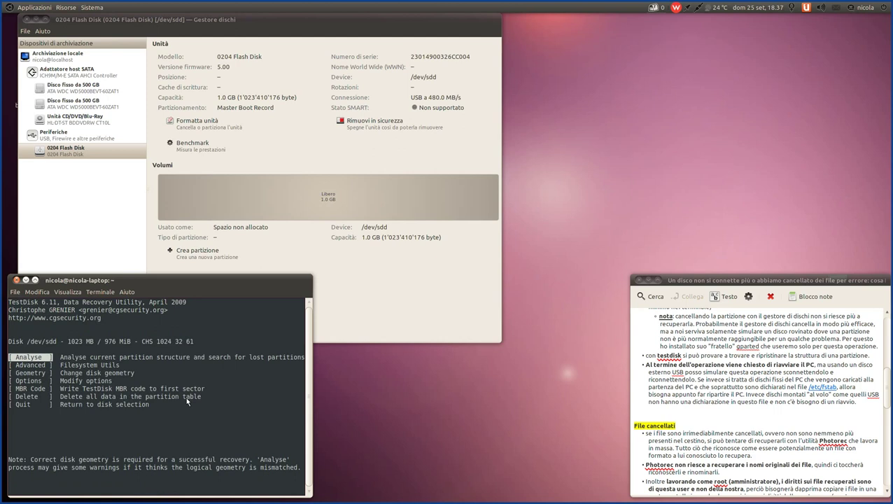
key("Return")
key("Return")
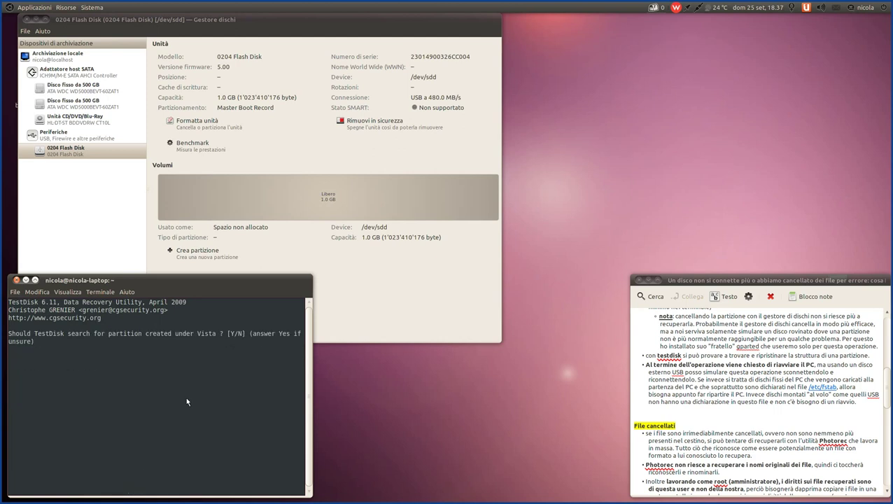
key("y")
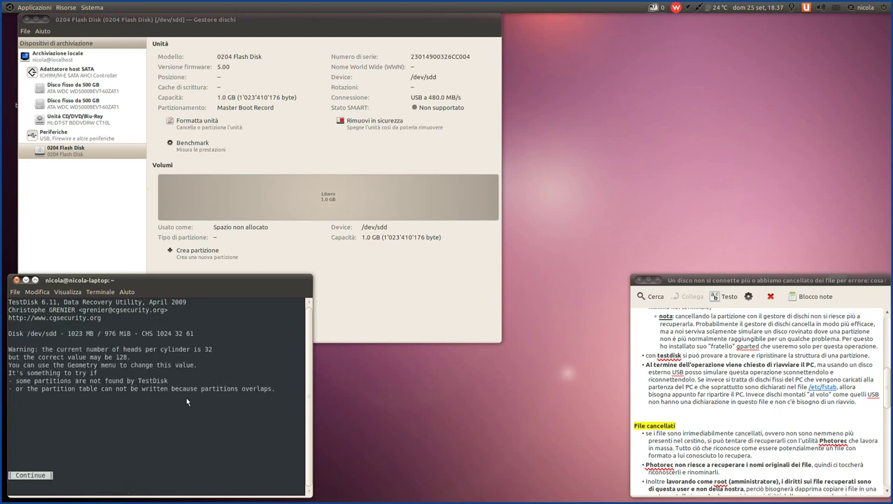
key("Return")
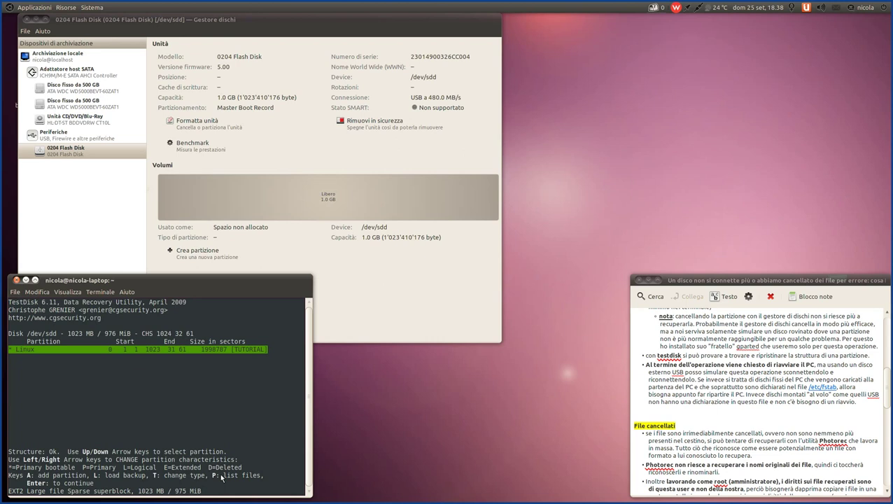
- List the TUTORIAL partition's files, briefly checking the disk manager window
key("p")
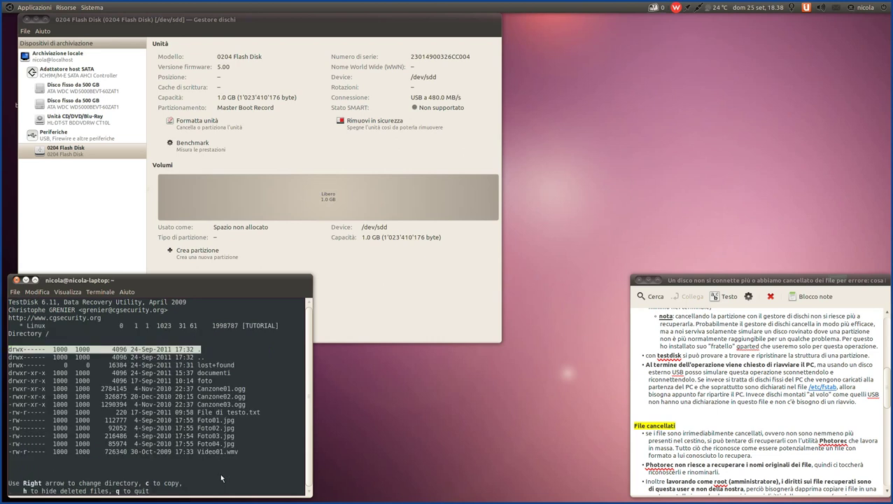
key("Down")
key("Down")
key("Down")
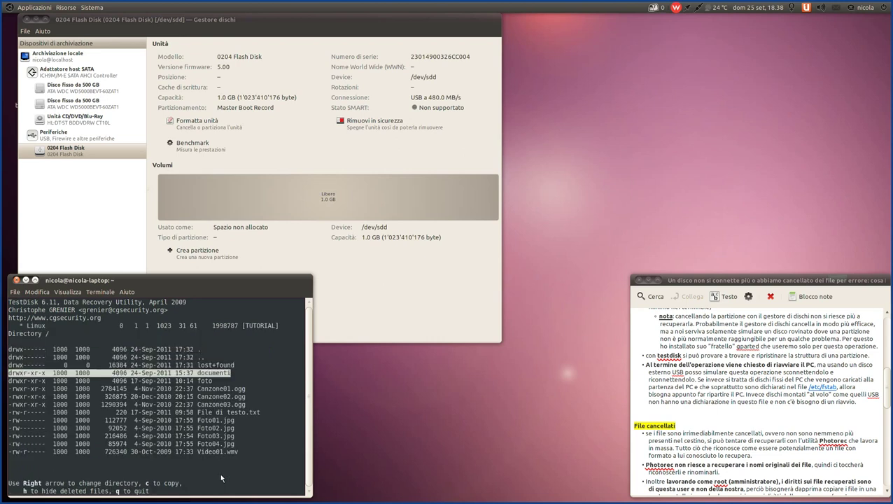
left_click(253, 24)
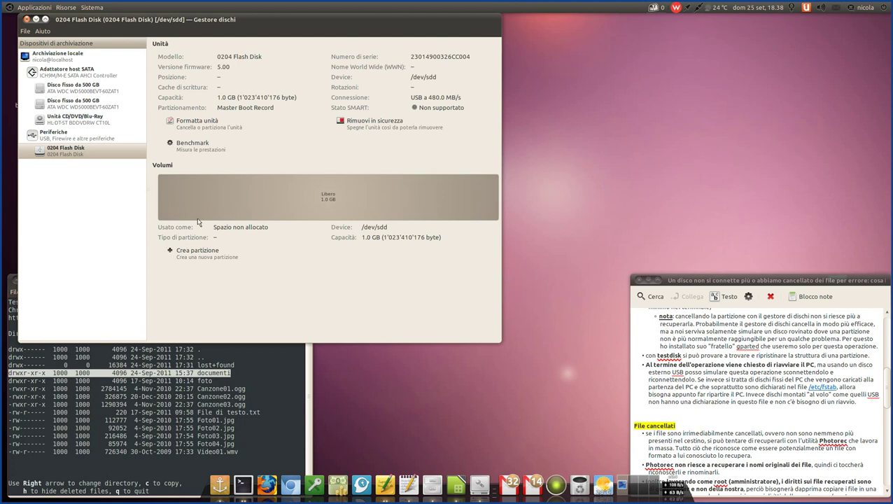
left_click(77, 455)
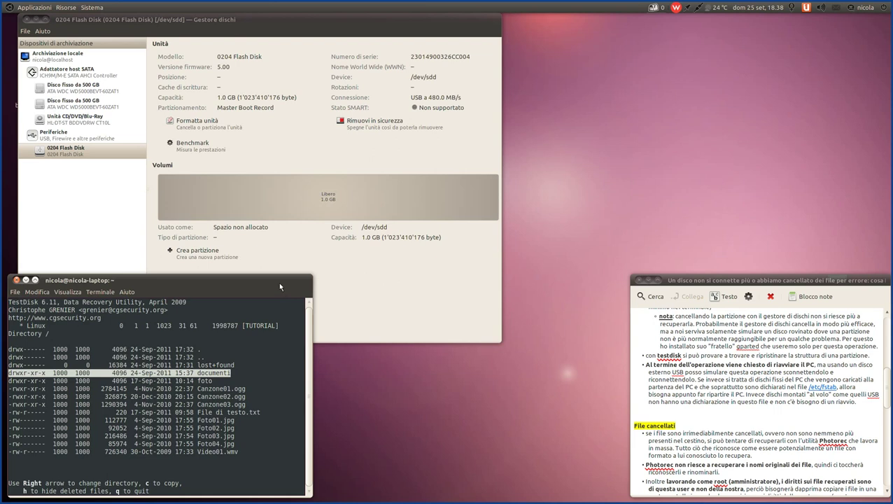
- Browse the root listing: lost+found, documenti, foto, Canzone01/02.ogg, File di testo.txt, Video01.wmv
key("Down")
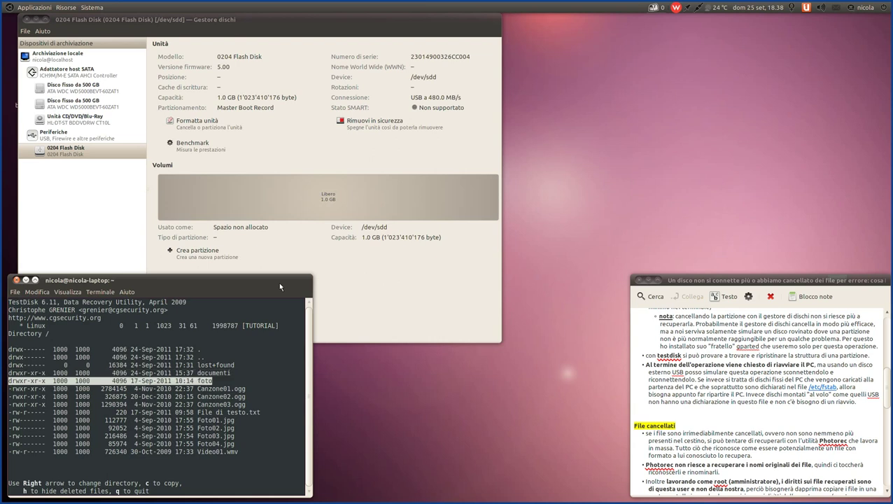
key("Up")
key("Up")
key("Up")
key("Up")
key("Down")
key("Down")
key("Down")
key("Down")
key("Down")
key("Down")
key("Down")
key("Down")
key("Down")
key("Down")
key("Down")
key("Down")
key("Down")
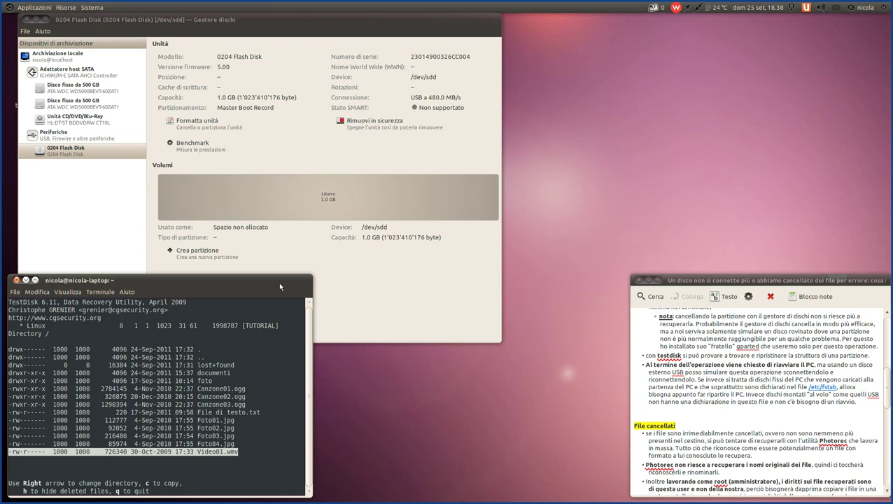
key("Up")
key("Up")
key("Up")
key("Up")
key("Up")
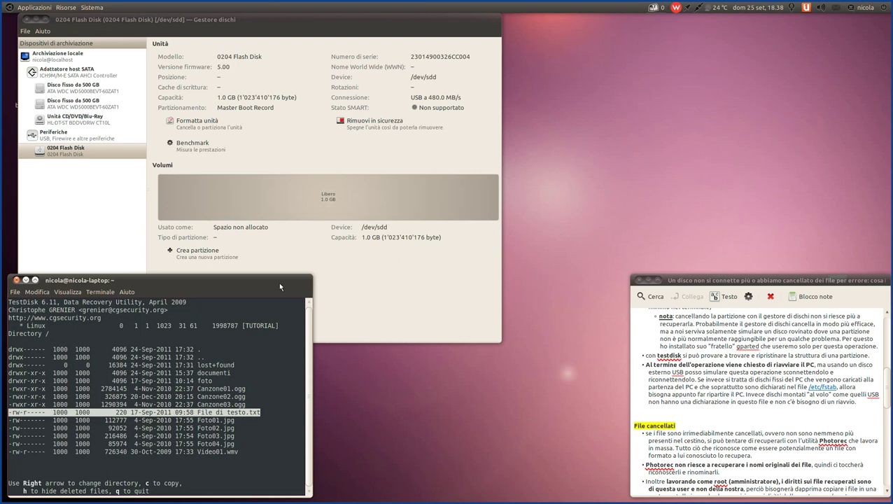
key("Up")
key("Up")
key("Up")
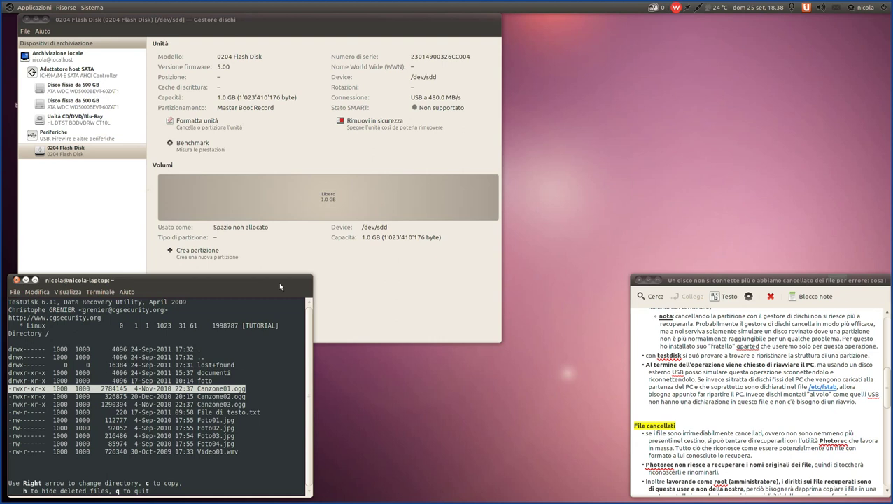
key("Up")
key("Up")
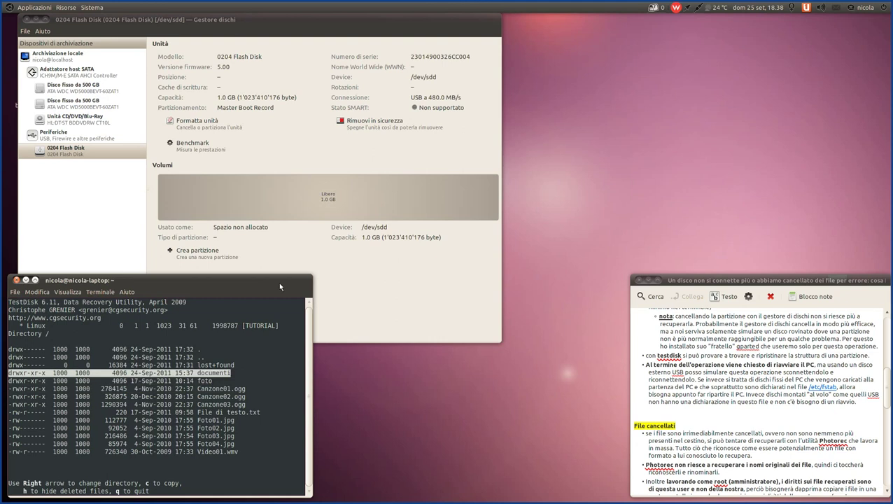
key("Down")
key("Down")
key("Down")
key("Down")
key("Down")
key("Down")
key("Down")
key("Down")
key("Down")
key("Down")
key("Up")
key("Up")
key("Up")
key("Up")
key("Up")
key("Up")
key("Up")
key("Up")
key("Up")
key("Up")
key("Up")
key("Up")
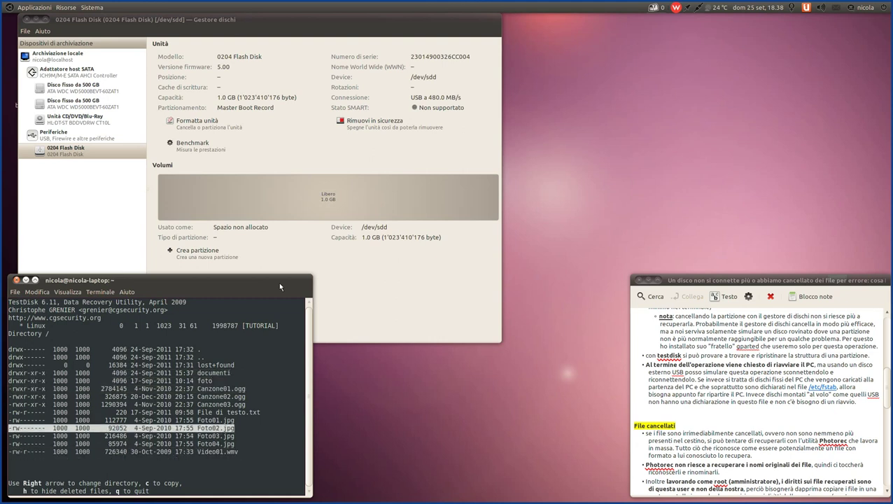
key("Down")
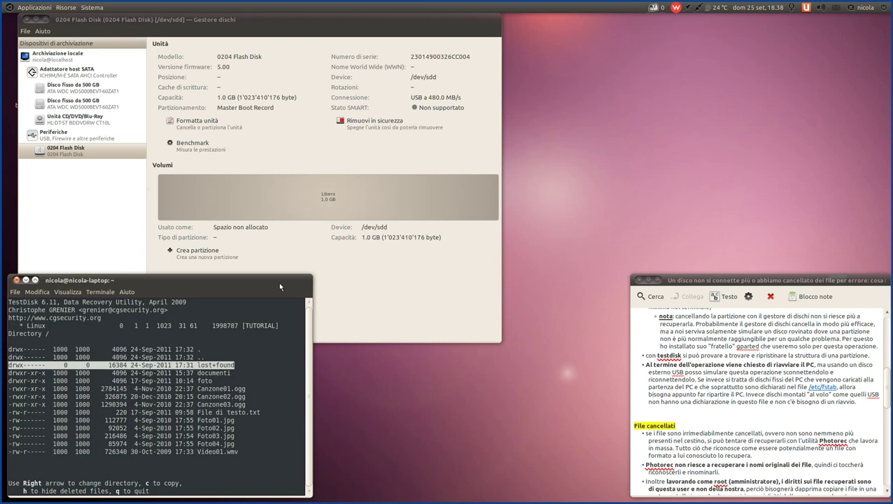
key("Down")
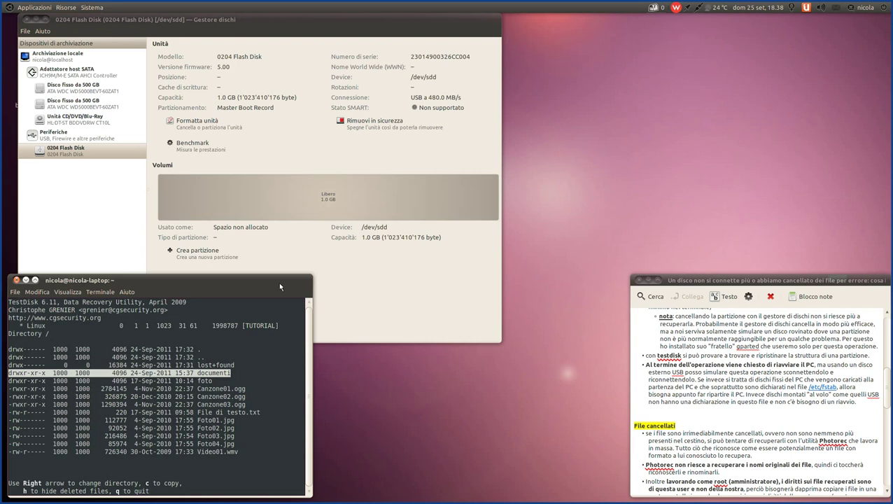
key("Down")
key("Up")
key("Up")
key("Down")
key("Down")
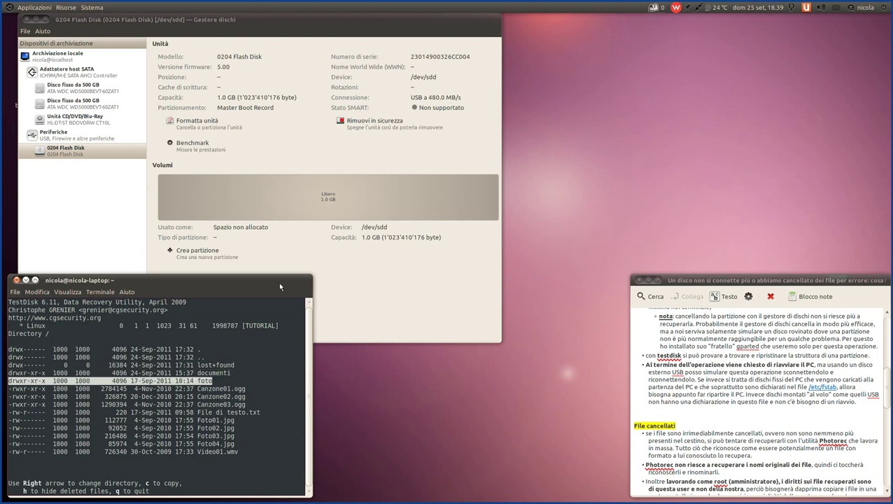
key("Down")
key("Down")
key("Down")
key("Down")
key("Down")
key("Down")
key("Down")
key("Down")
key("Down")
key("Up")
key("Up")
key("Up")
key("Up")
key("Up")
key("Up")
key("Up")
key("Up")
key("Up")
key("Up")
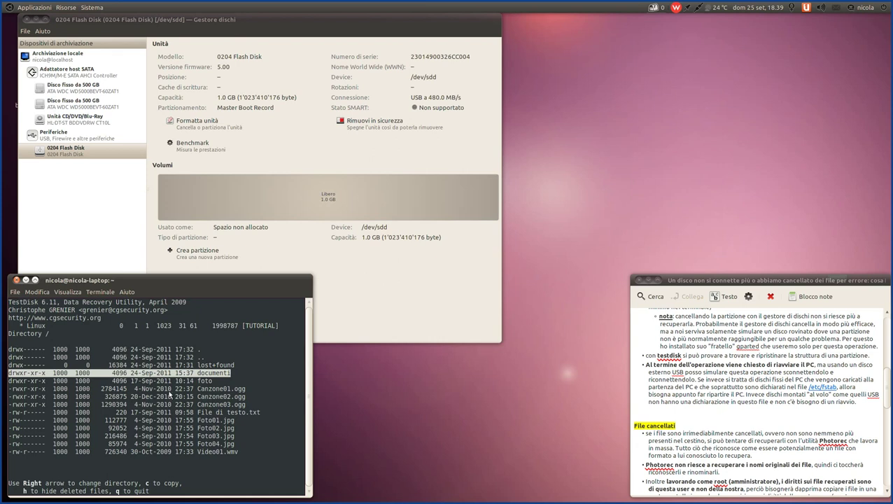
key("Down")
key("Down")
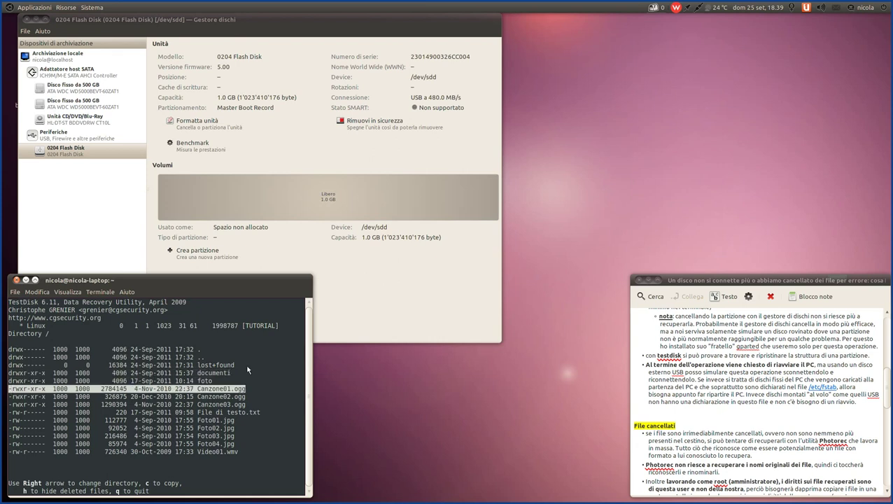
key("Up")
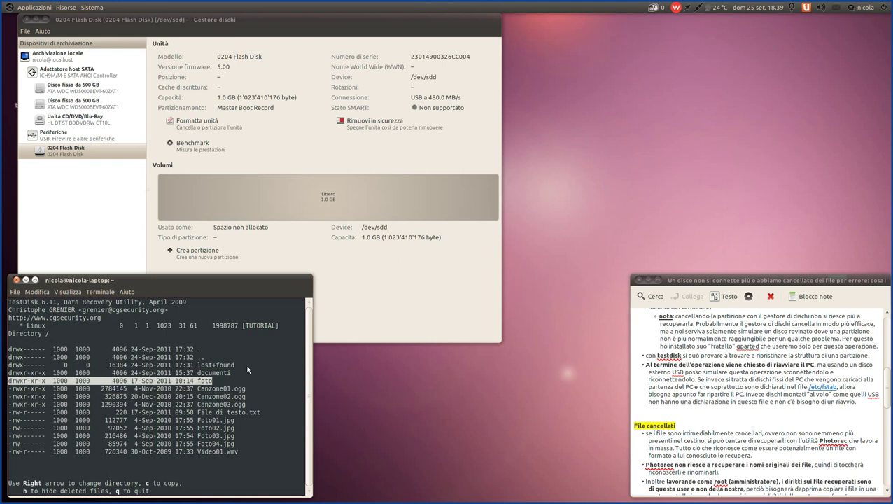
- Enter the foto folder, browse its images such as Detersivo_Linux.jpeg, then return to root
key("Right")
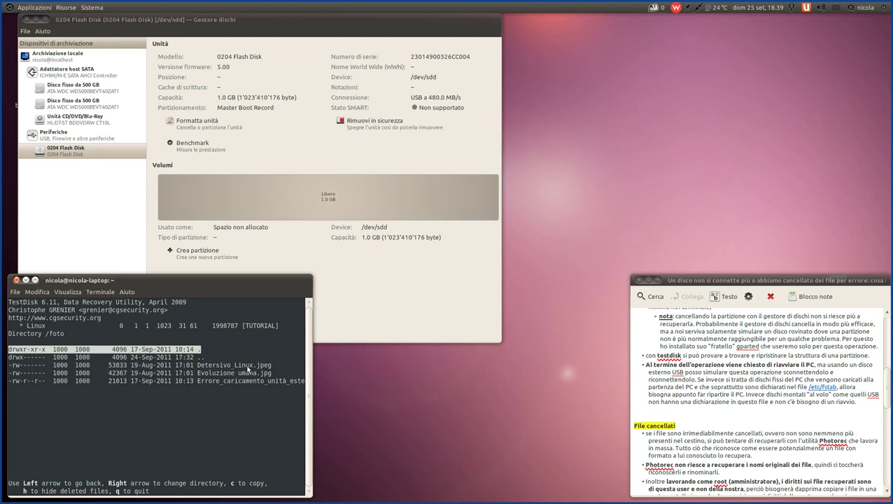
key("Down")
key("Down")
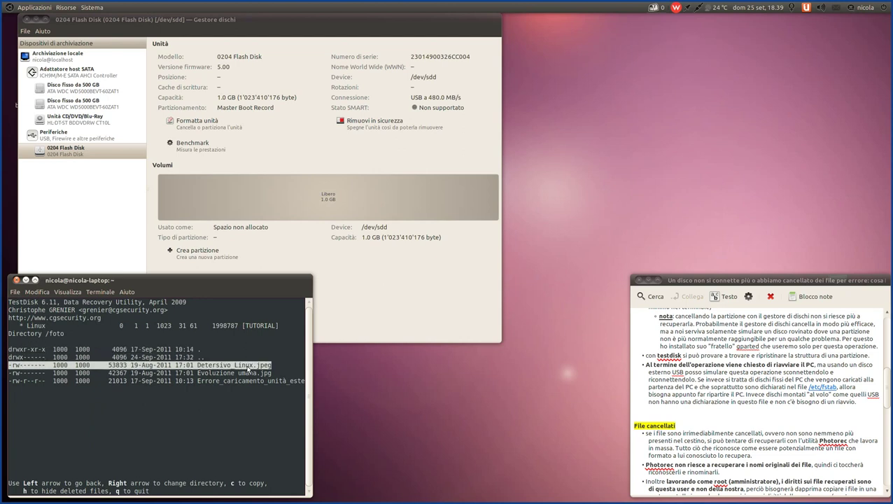
key("Down")
key("Down")
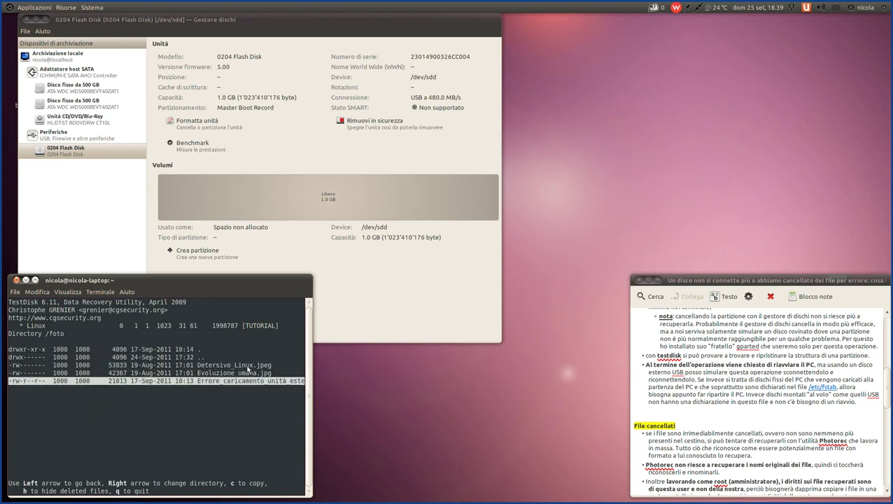
key("Up")
key("Up")
key("Up")
key("Down")
key("Down")
key("Down")
key("Up")
key("Up")
key("Up")
key("Down")
key("Down")
key("Down")
key("Up")
key("Up")
key("Up")
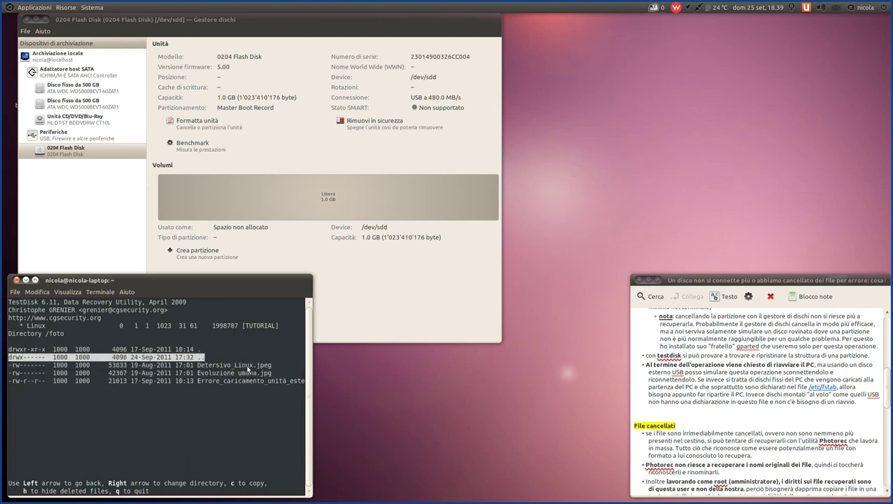
key("Down")
key("Up")
key("Right")
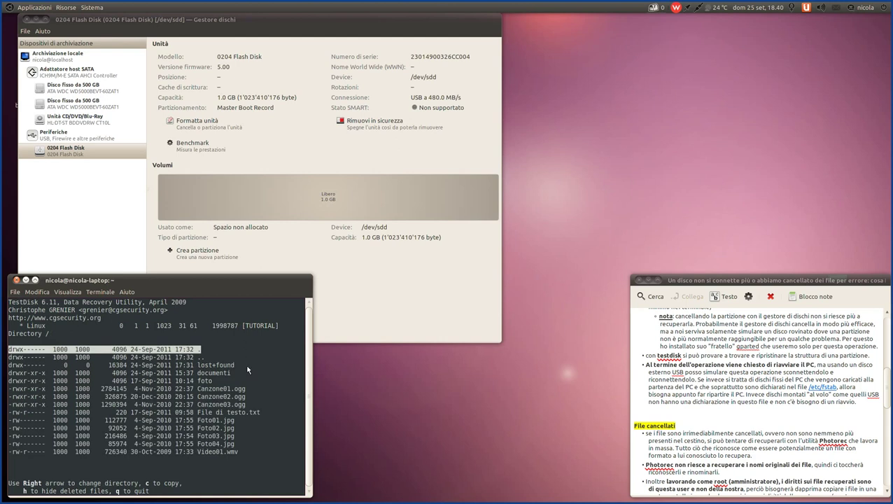
- Enter the documenti folder to see pippo.blend and VMware Player 3.0 guide.pdf, then return
key("Down")
key("Down")
key("Down")
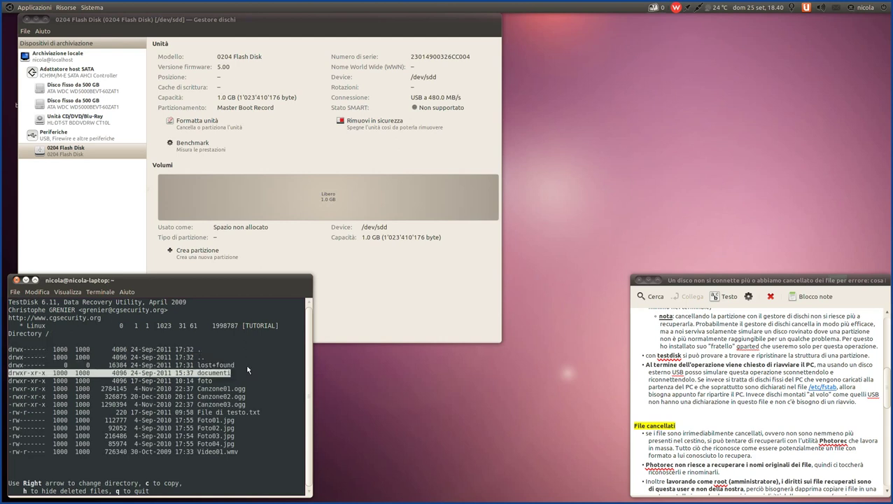
key("Right")
key("Down")
key("Down")
key("Down")
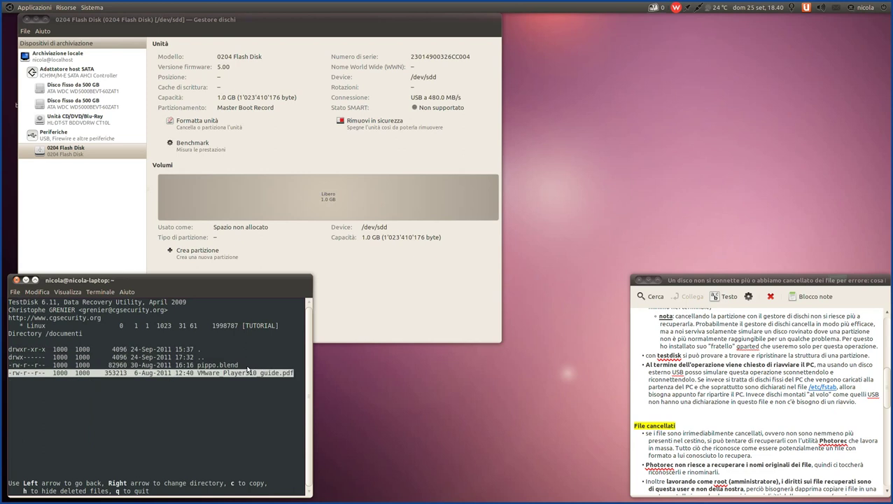
key("Up")
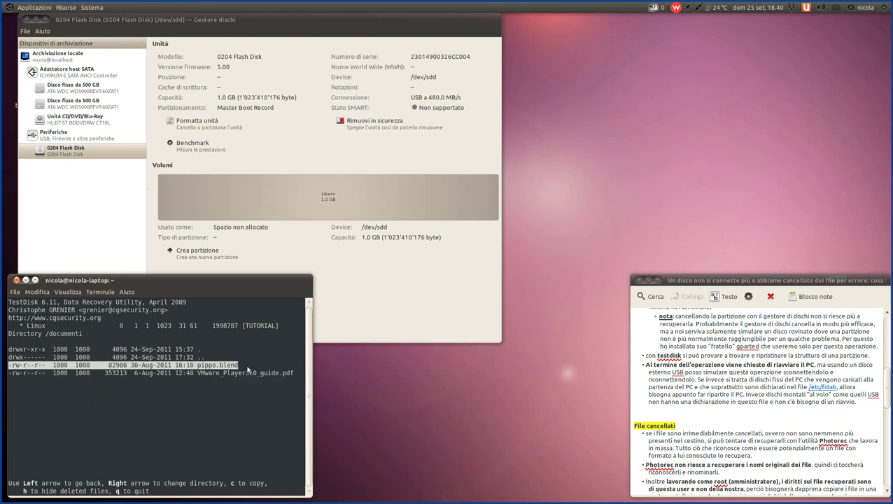
key("Up")
key("Right")
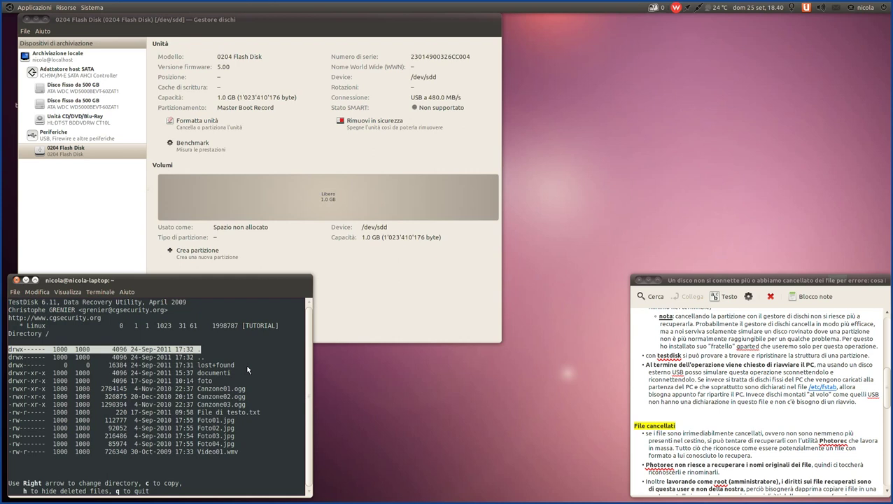
- Browse the root files down to Foto01.jpg, then quit to the partition list
key("Down")
key("Down")
key("Down")
key("Down")
key("Down")
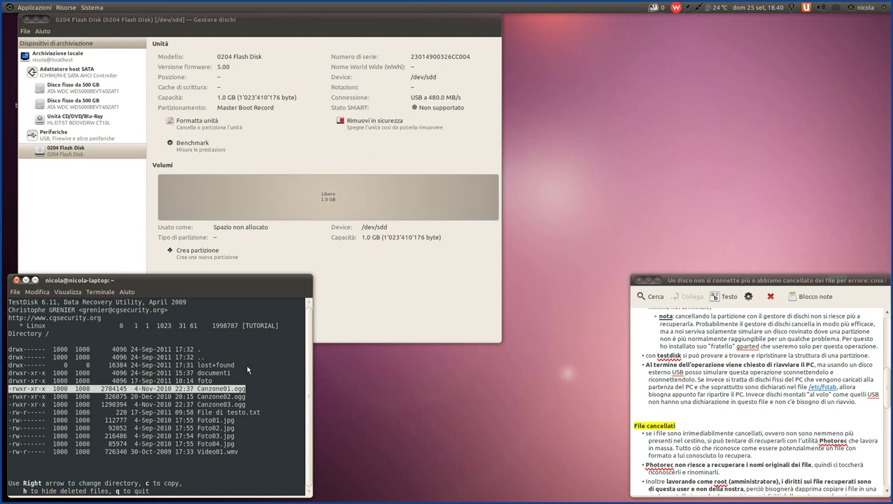
key("Up")
key("Down")
key("Down")
key("Down")
key("Down")
key("Up")
key("Down")
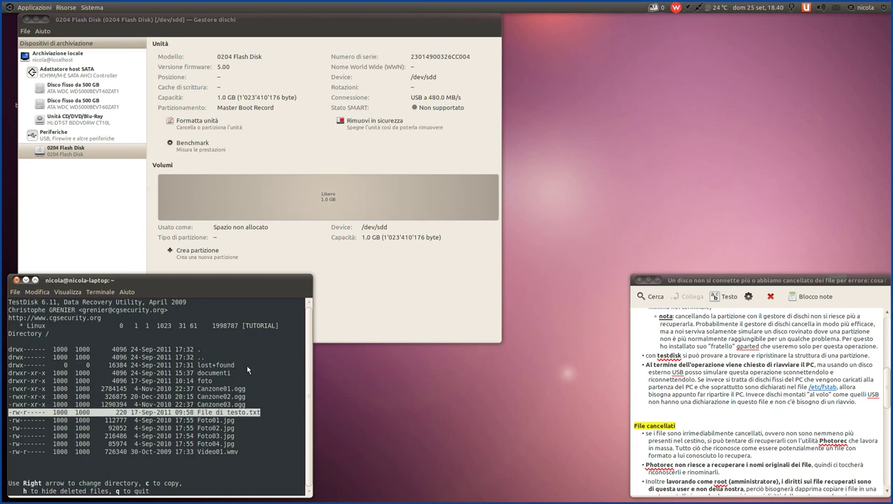
key("Down")
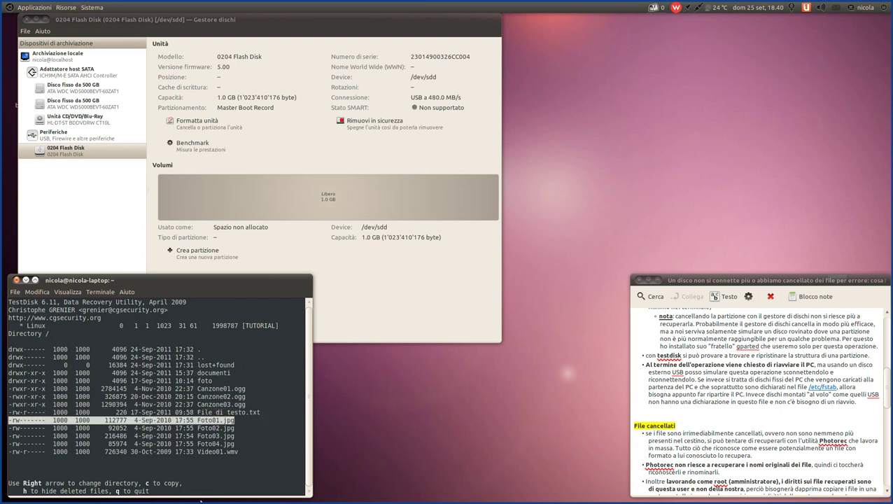
key("q")
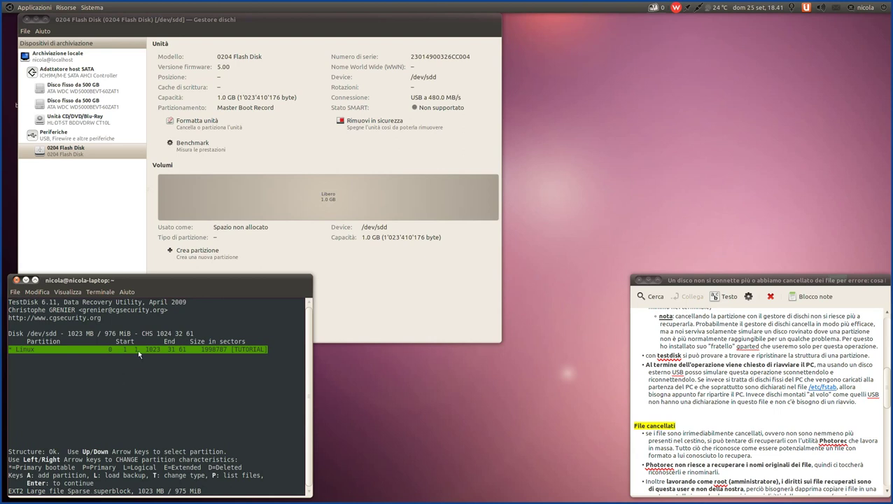
- Select [ Write ] on the final menu to write the TUTORIAL partition table to /dev/sdd
key("Return")
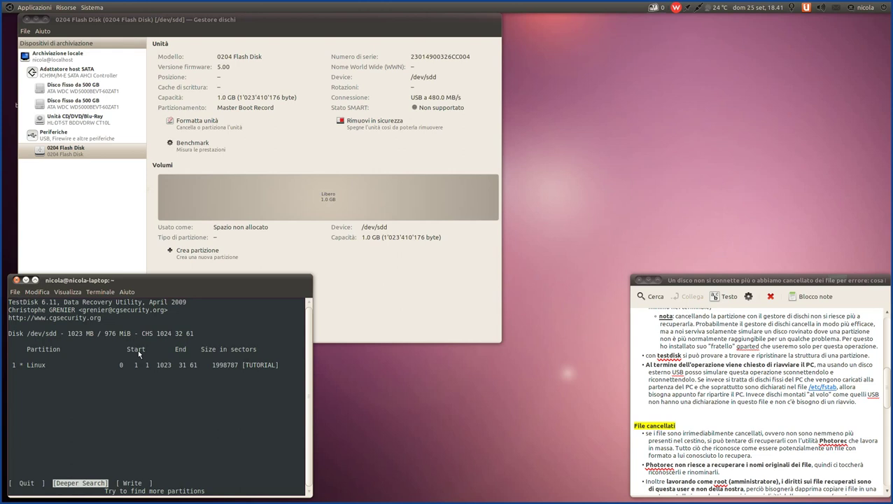
key("Right")
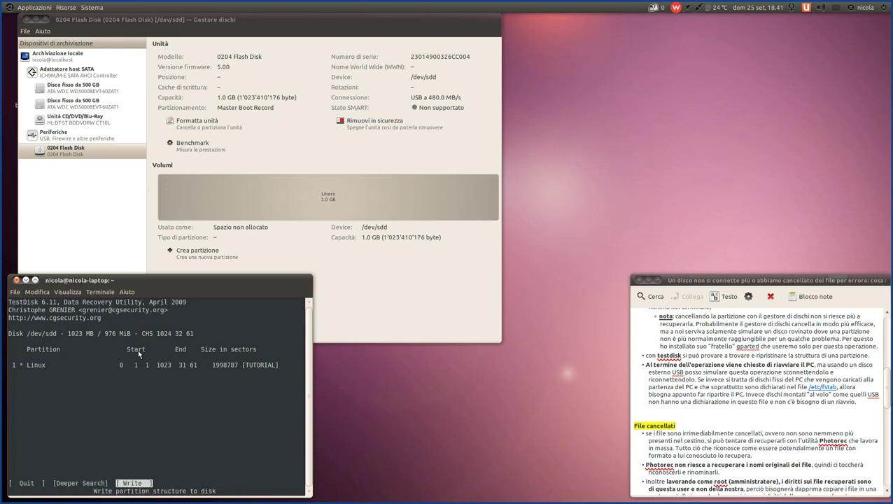
key("Left")
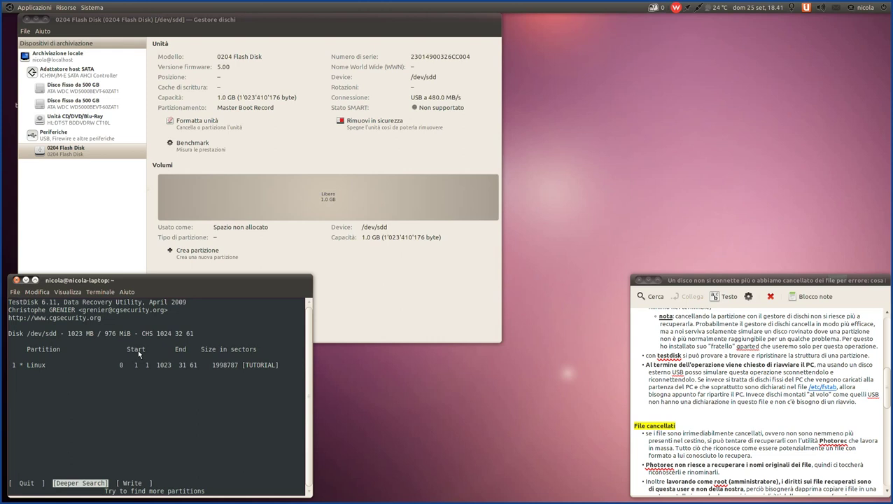
key("Right")
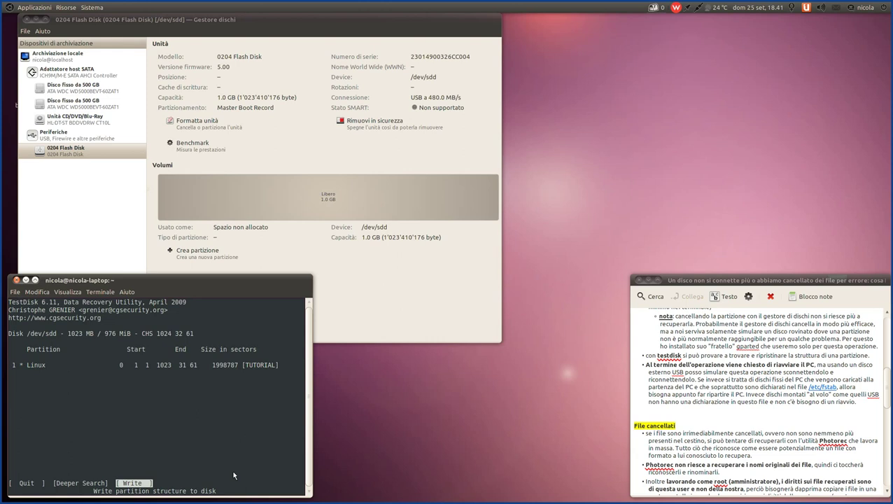
key("Return")
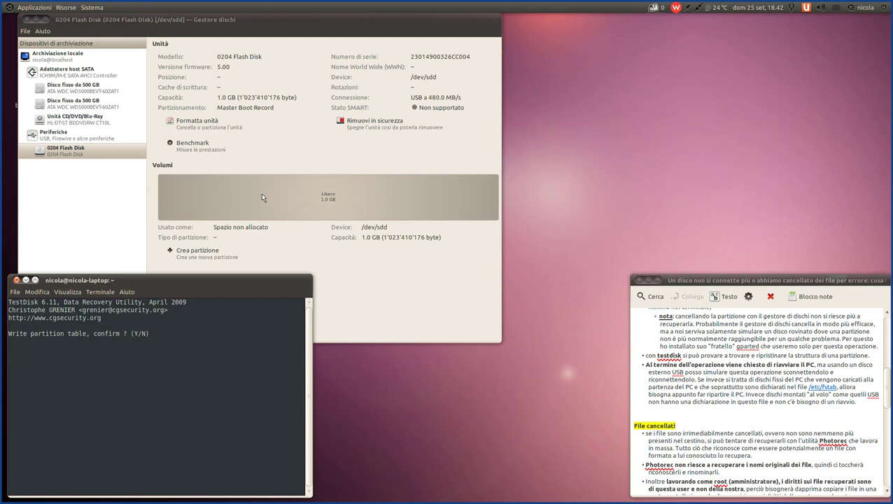
- Confirm writing the partition table with y, then select a line in the tutorial note
key("y")
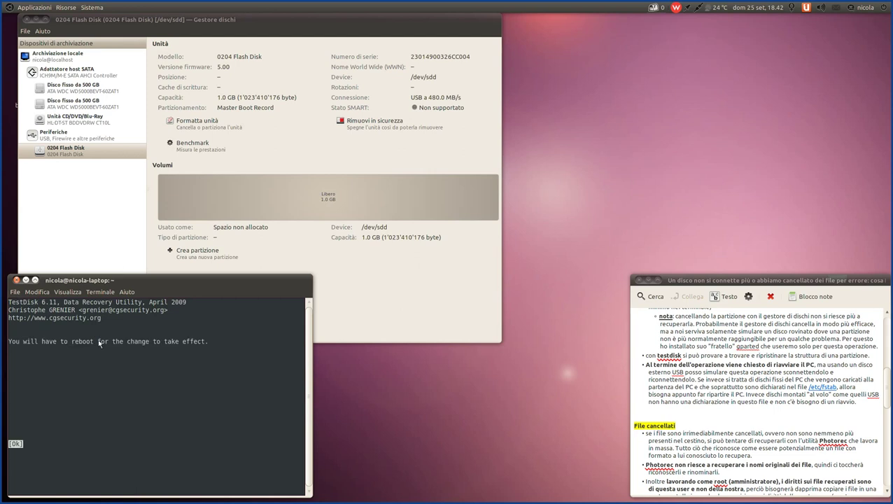
left_click(652, 365)
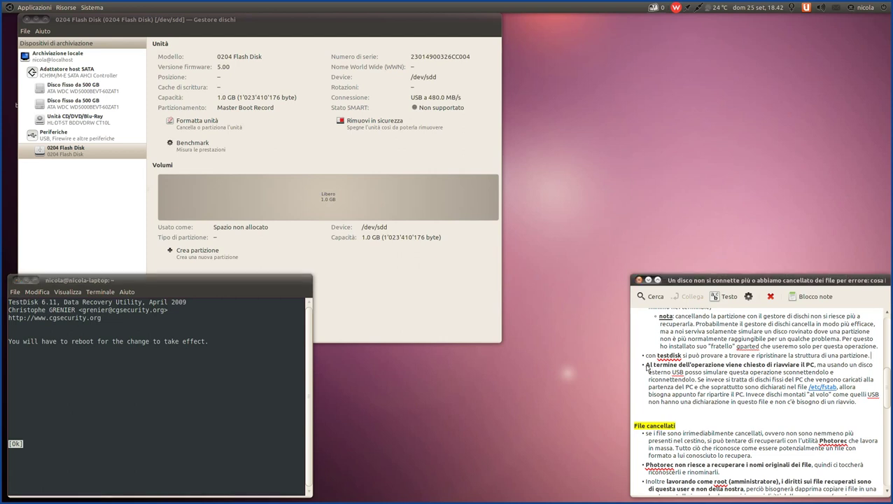
left_click_drag(647, 369, 834, 369)
left_click(835, 369)
- Highlight the note's text about the USB and internal disks, then open the /etc/fstab link
left_click_drag(817, 364, 704, 384)
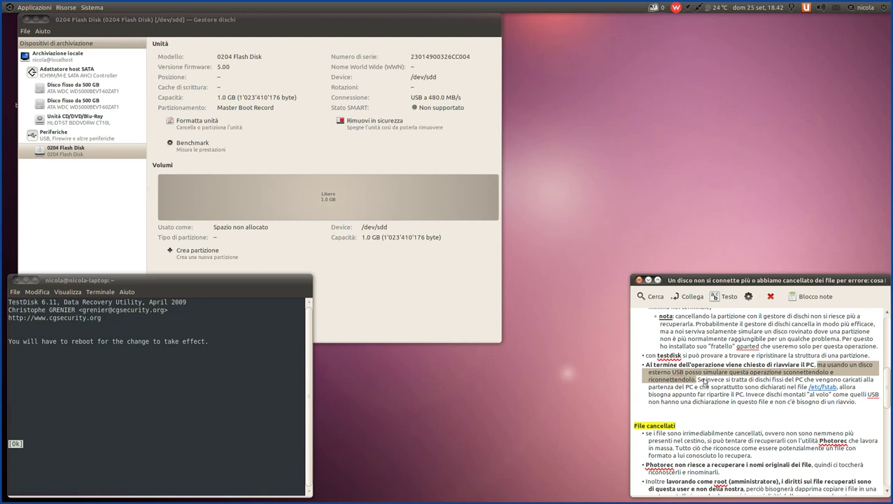
left_click(697, 386)
left_click_drag(695, 385, 761, 389)
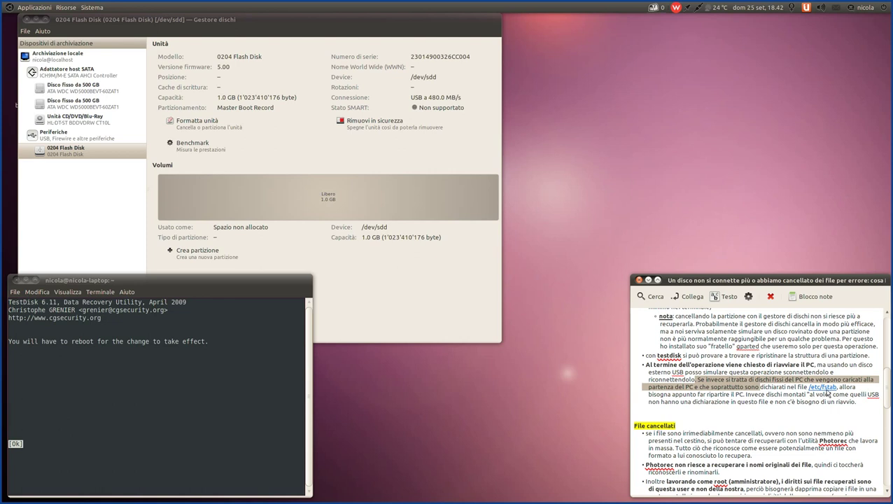
left_click(824, 386)
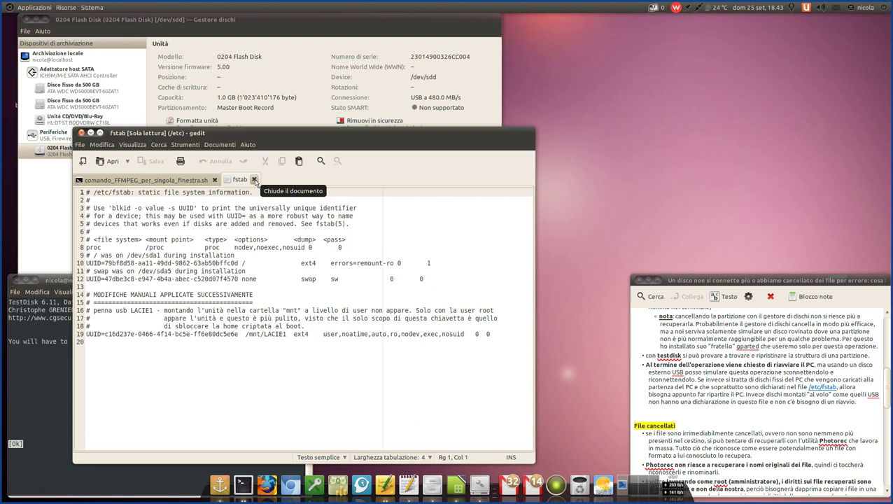
- Close the fstab tab and minimize the gedit window
left_click(254, 181)
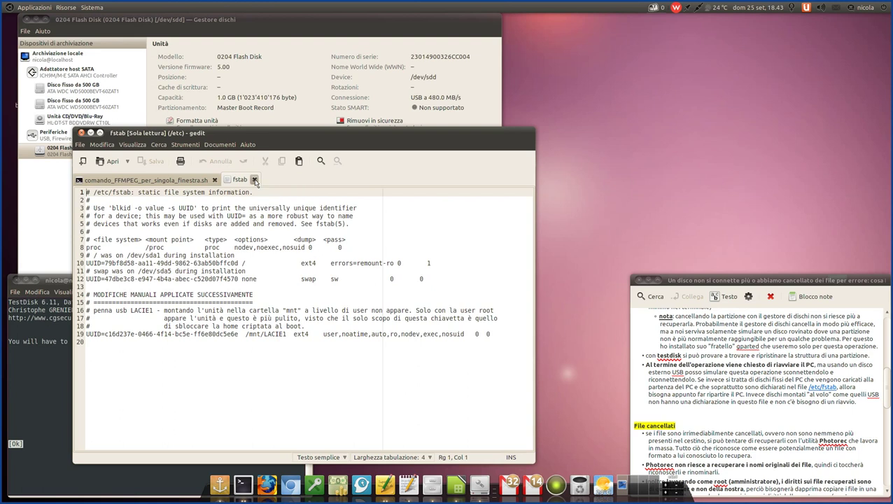
left_click(91, 135)
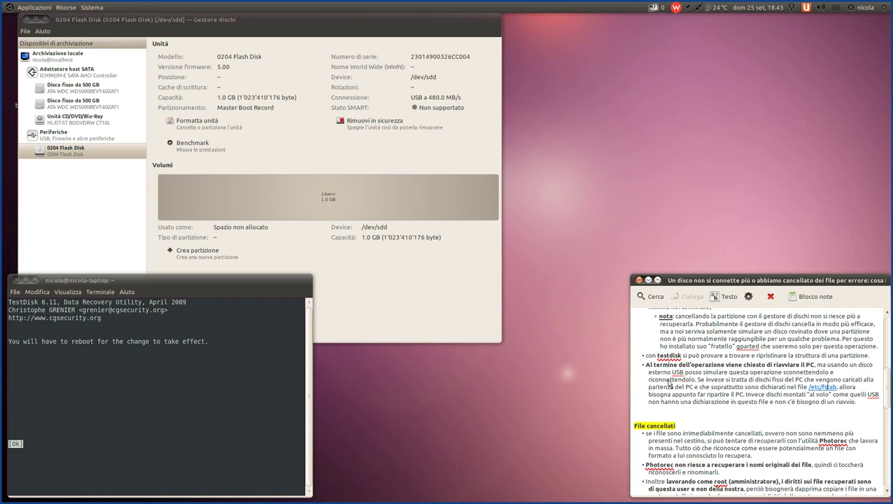
left_click_drag(848, 389, 796, 387)
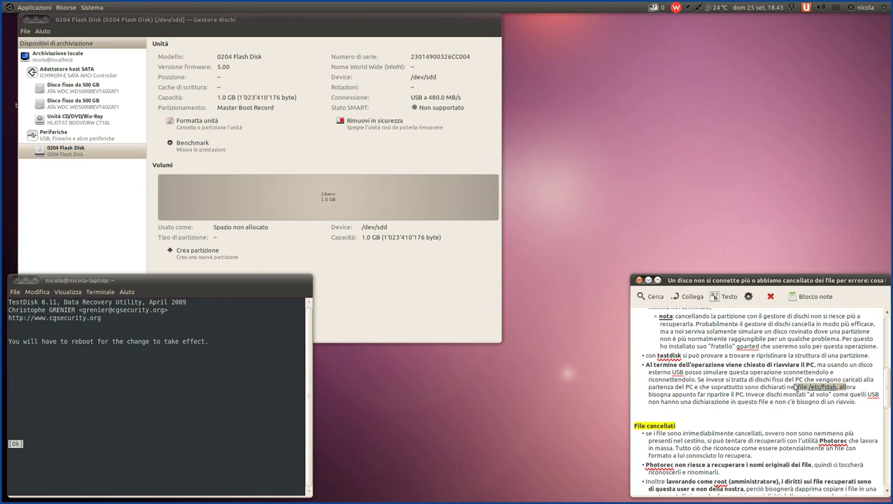
left_click(796, 387)
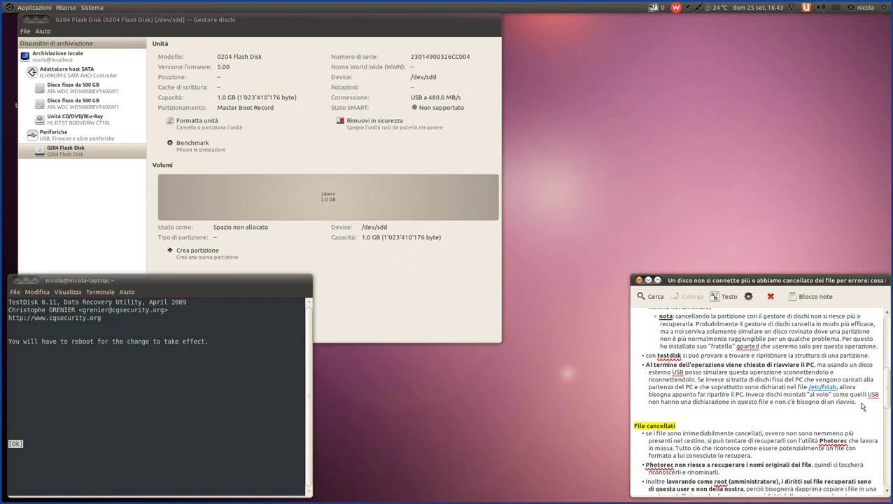
left_click_drag(863, 406, 643, 373)
left_click(706, 387)
left_click_drag(735, 394, 865, 398)
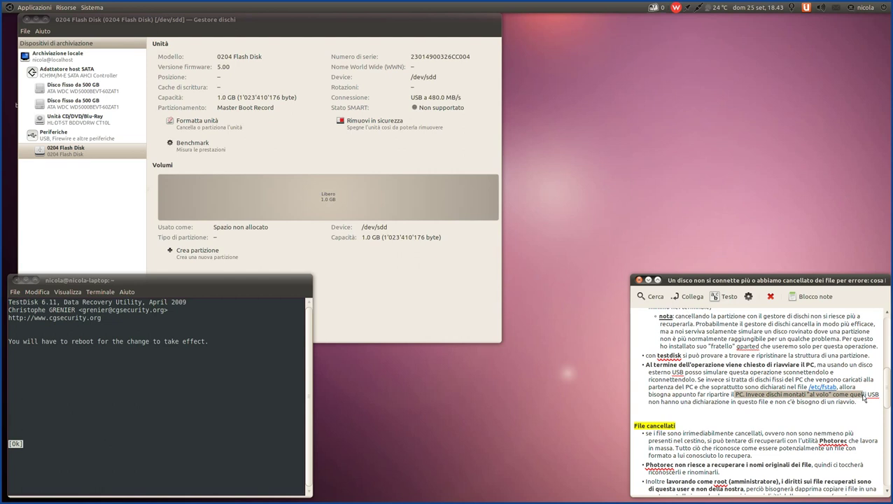
left_click(865, 397)
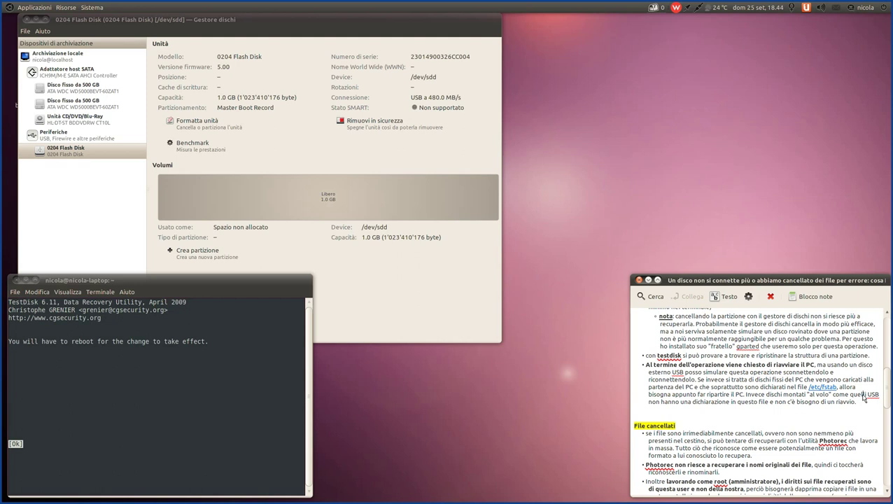
left_click(144, 425)
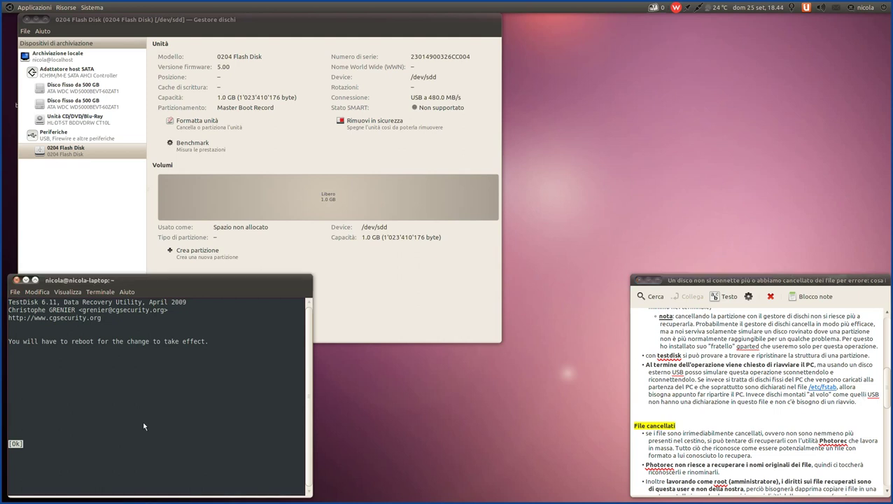
- Accept the reboot notice, then pick Quit in the disk menu and disk list to exit
key("Return")
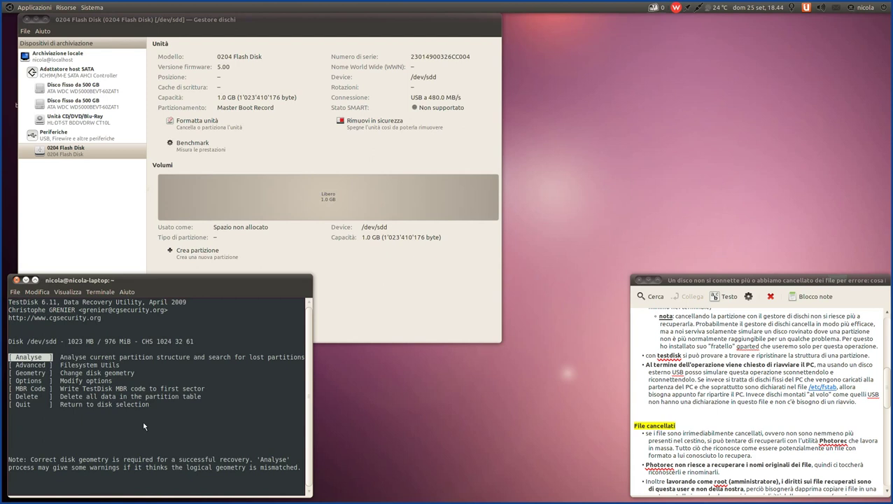
key("Down")
key("Down")
key("Down")
key("Down")
key("Down")
key("Down")
key("Return")
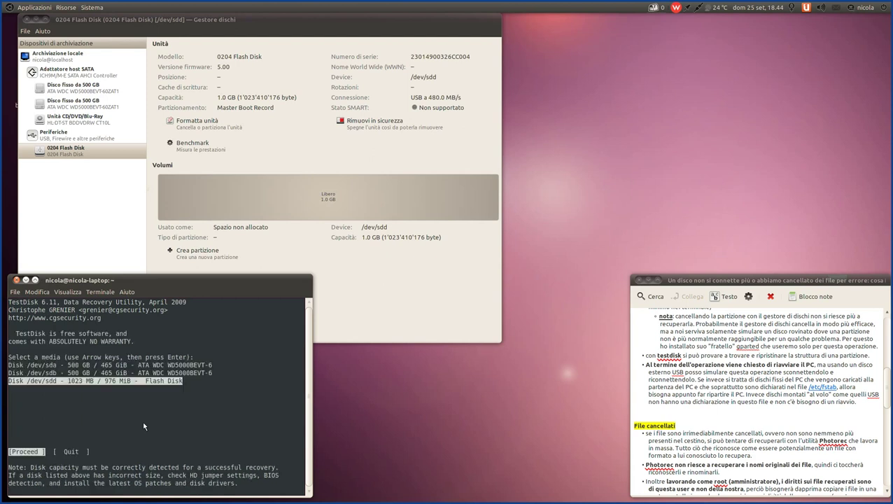
key("Right")
key("Return")
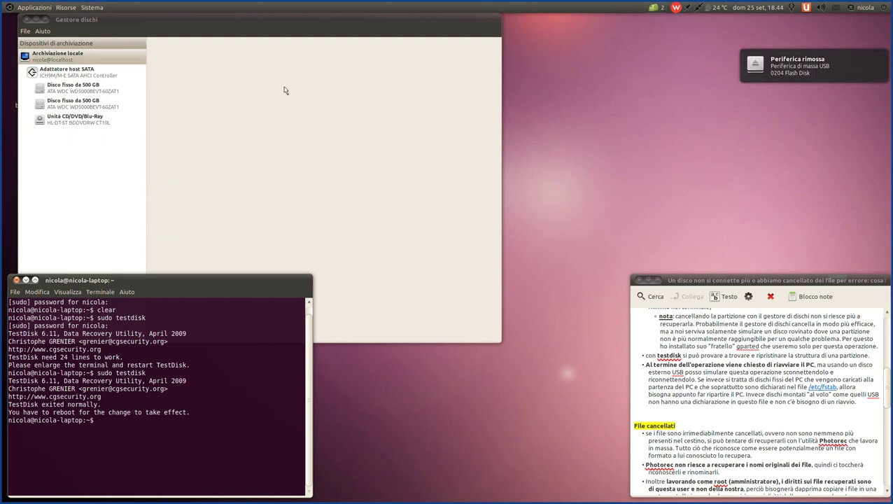
- Show the 0204 Flash Disk in the disk utility and reposition the auto-opened TUTORIAL window
left_click(121, 19)
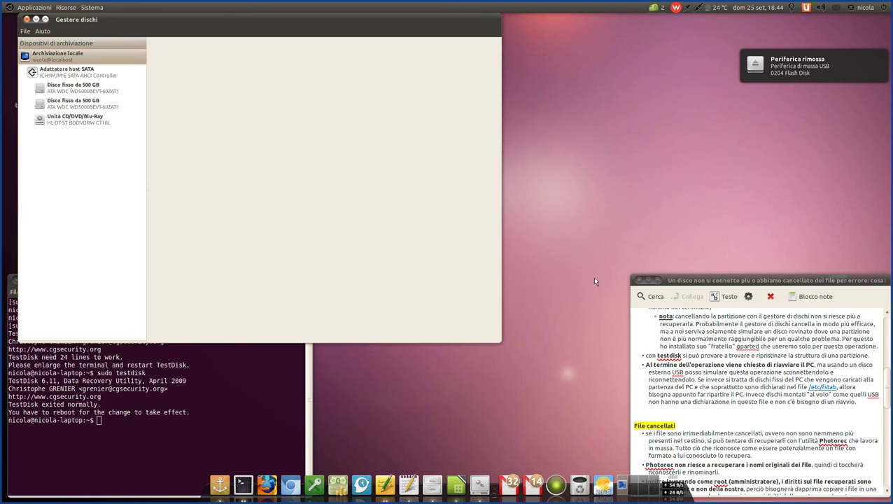
scroll(745, 363, "down", 3)
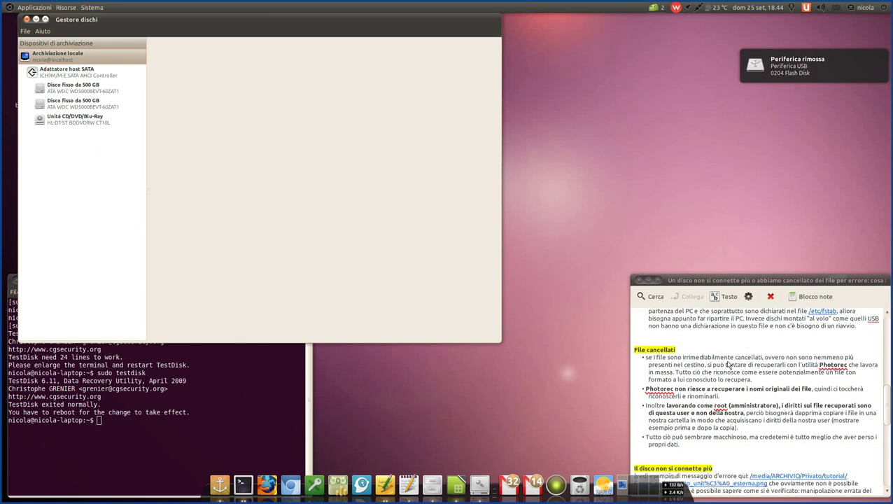
left_click(651, 8)
left_click(643, 58)
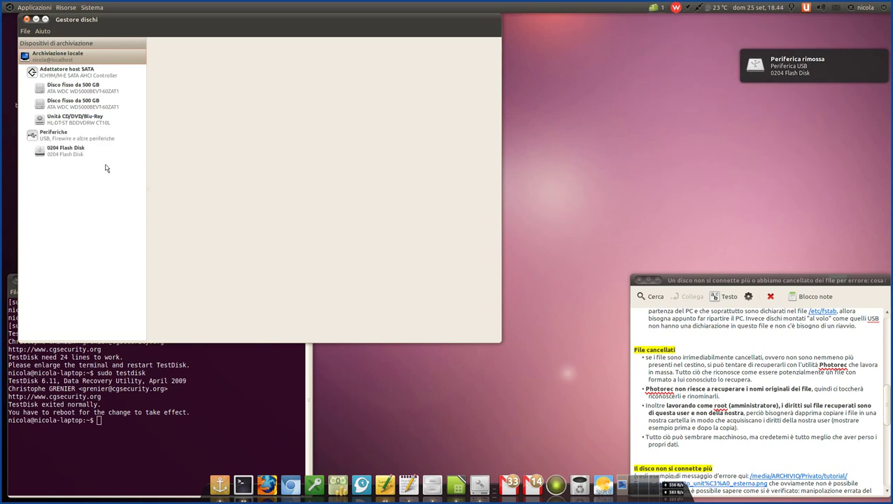
left_click(56, 150)
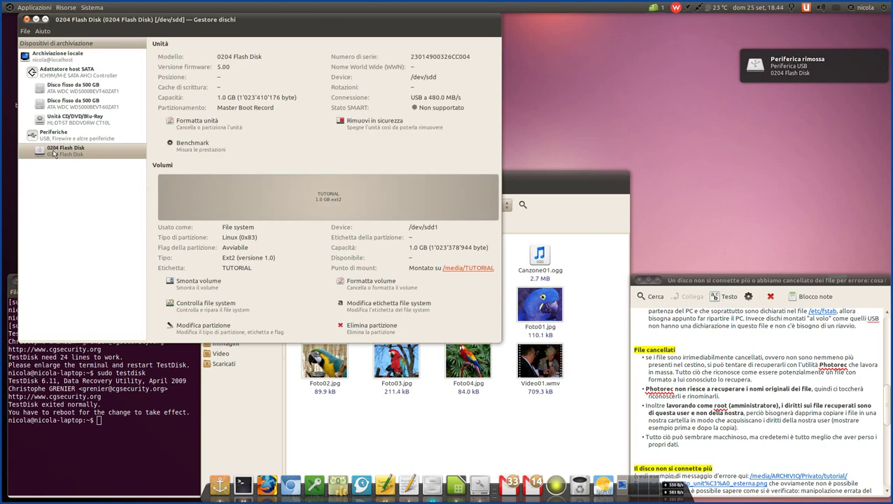
left_click_drag(532, 191, 805, 37)
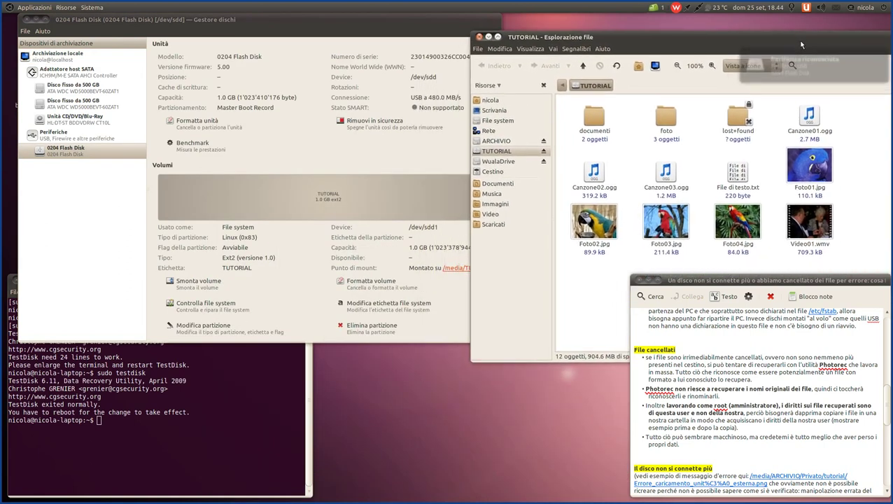
left_click(271, 200)
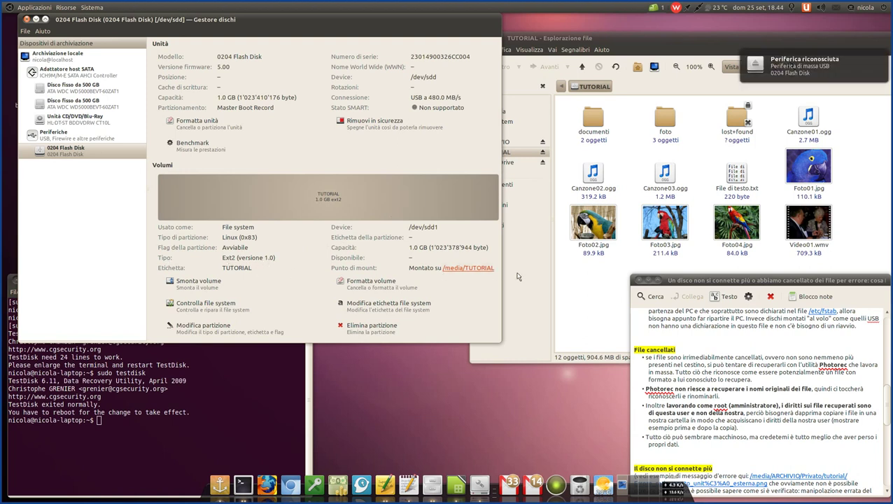
left_click(672, 43)
left_click_drag(672, 43, 394, 61)
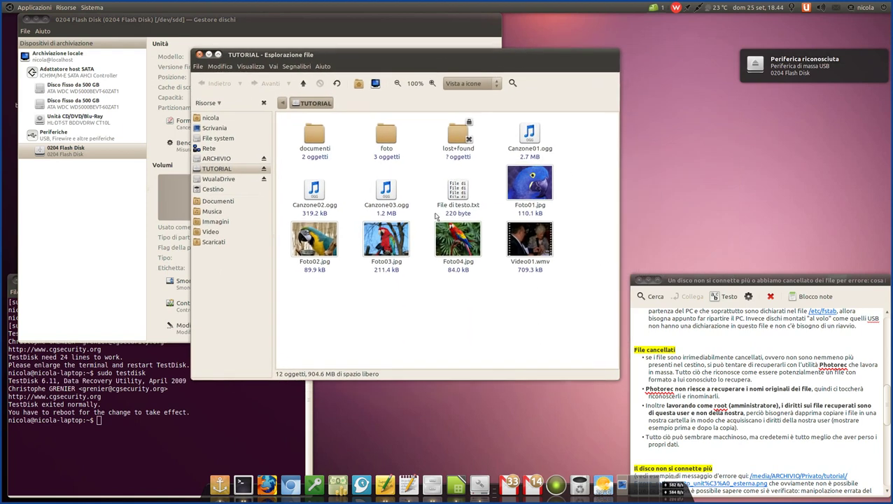
- Check File di testo.txt and view Foto01.jpg through Foto03.jpg from the TUTORIAL window
left_click(462, 196)
double_click(462, 196)
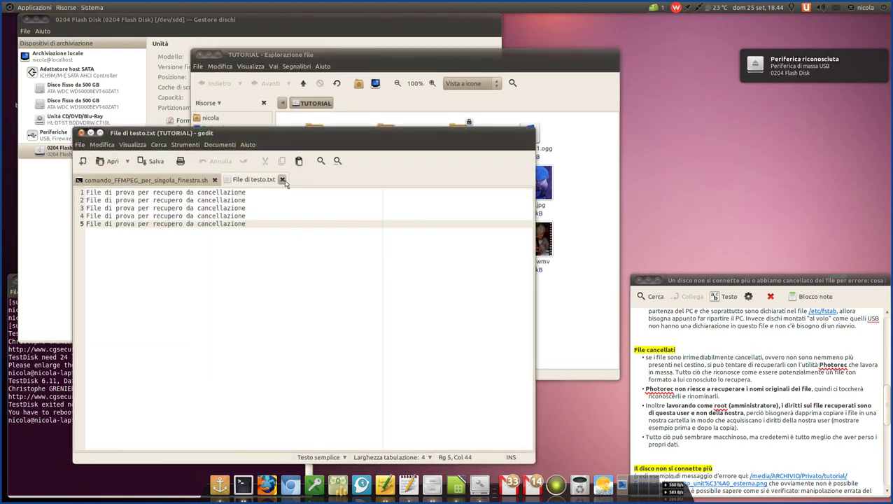
left_click(282, 179)
left_click(91, 133)
double_click(530, 177)
left_click(339, 126)
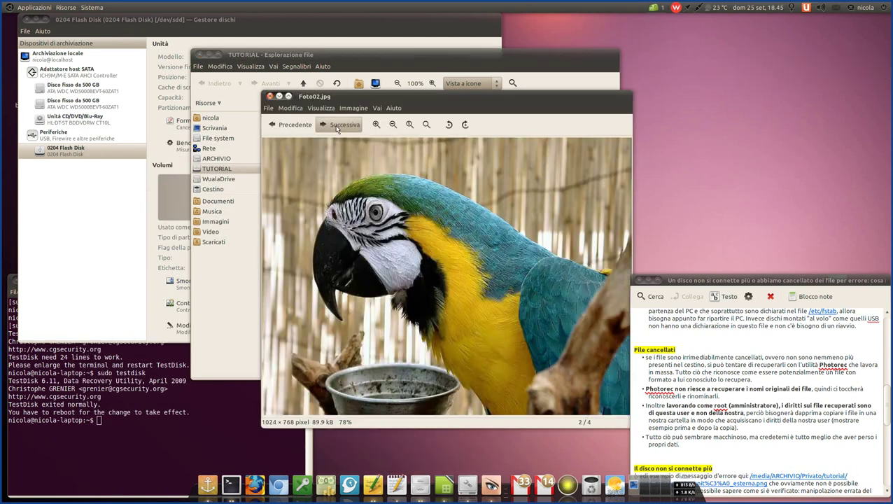
left_click(336, 126)
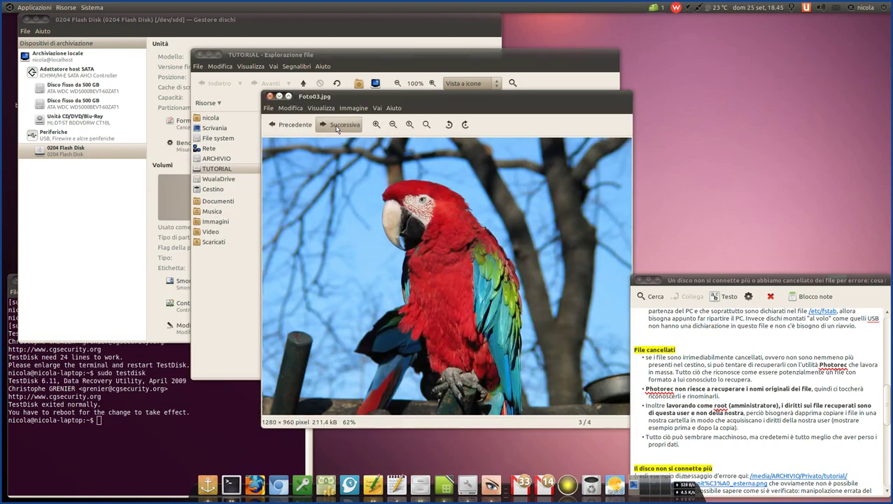
left_click(270, 97)
left_click(523, 301)
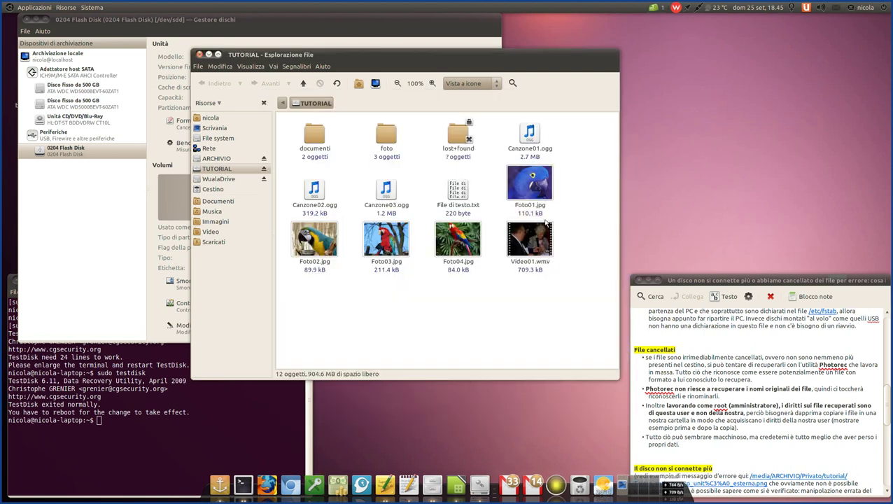
- Look inside the foto and documenti folders, then close the TUTORIAL window
double_click(386, 134)
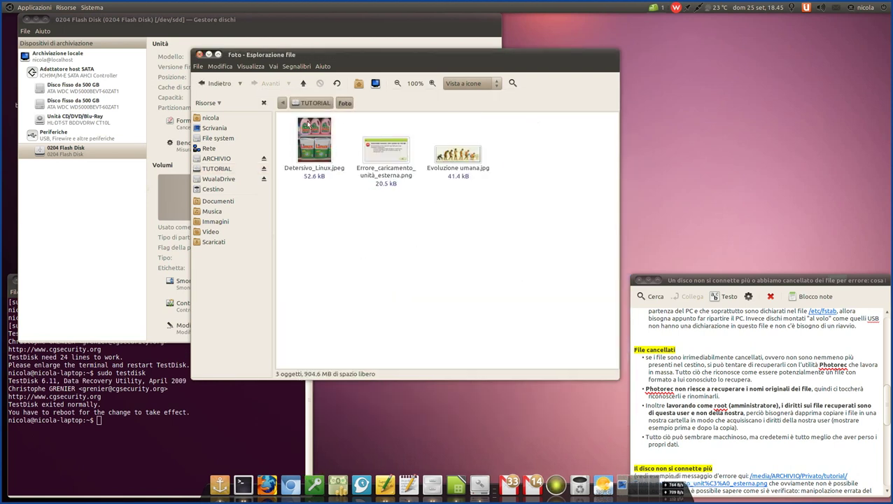
left_click(311, 103)
double_click(313, 143)
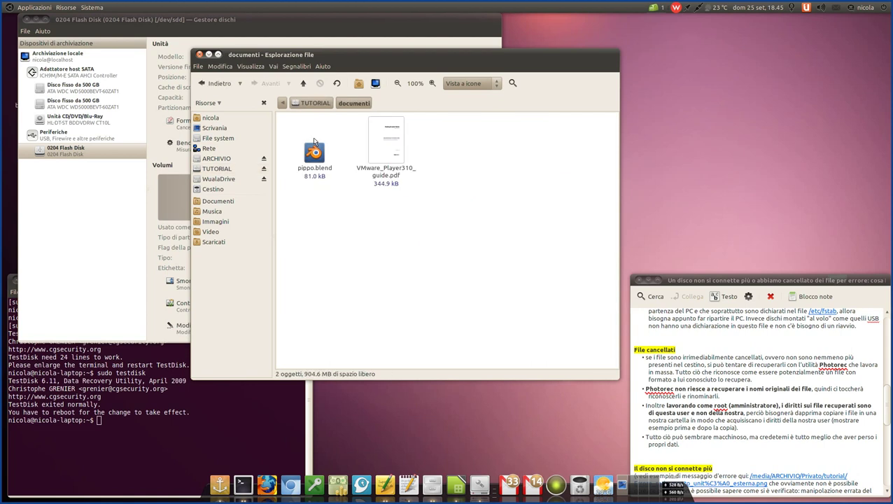
left_click(323, 103)
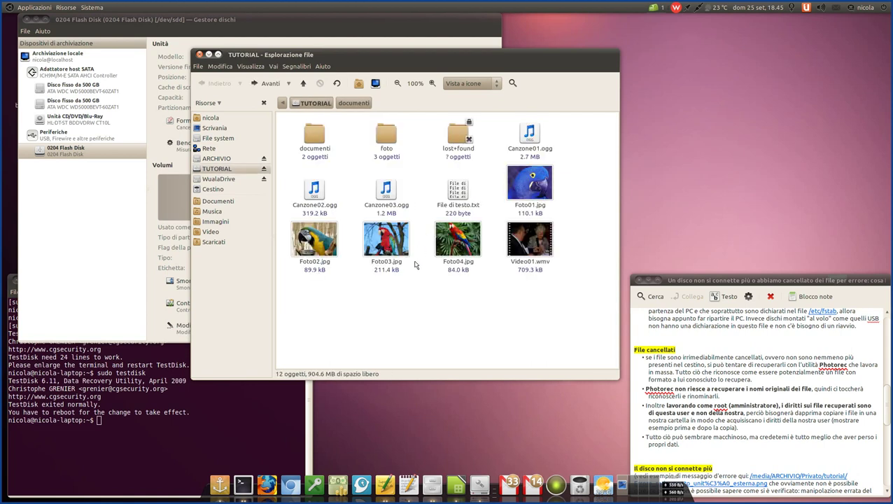
left_click(200, 55)
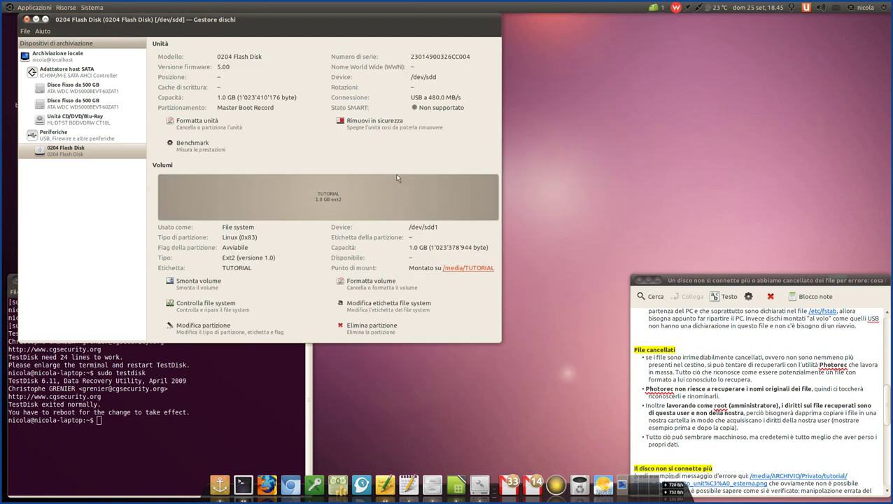
- Open the Trash (Cestino) folder and move its window up and left
left_click(691, 334)
scroll(690, 334, "down", 1)
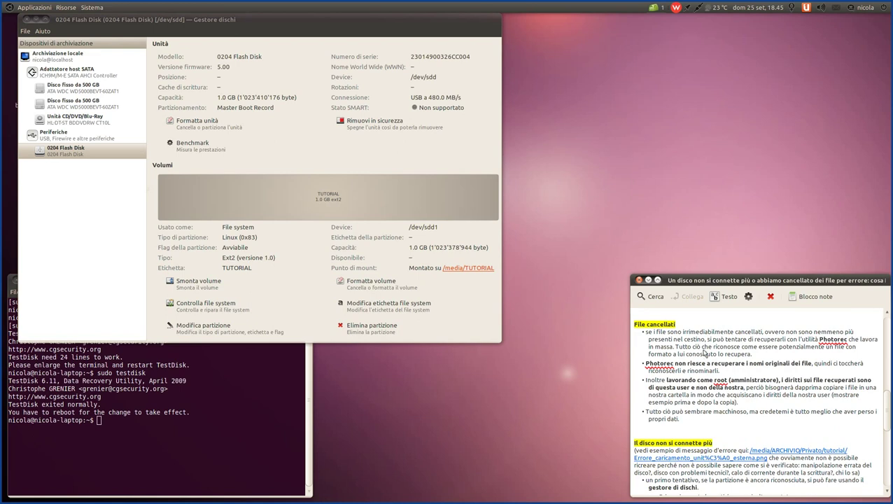
mouse_move(459, 494)
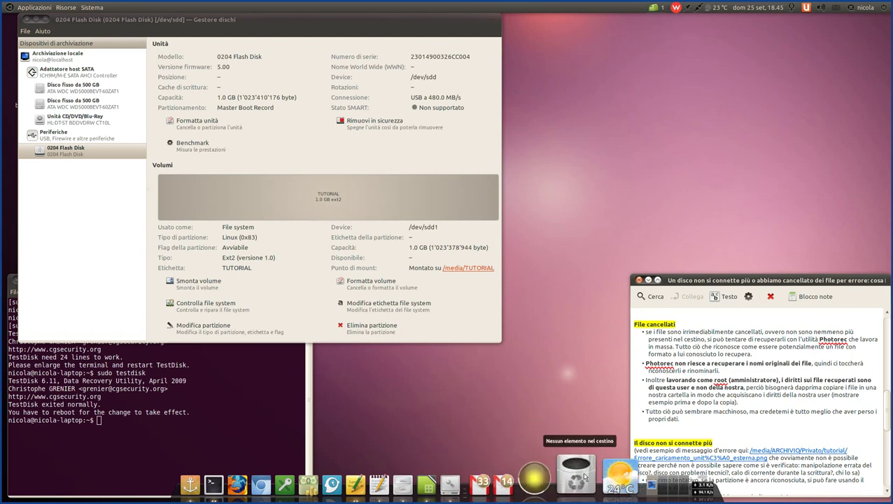
left_click(585, 476)
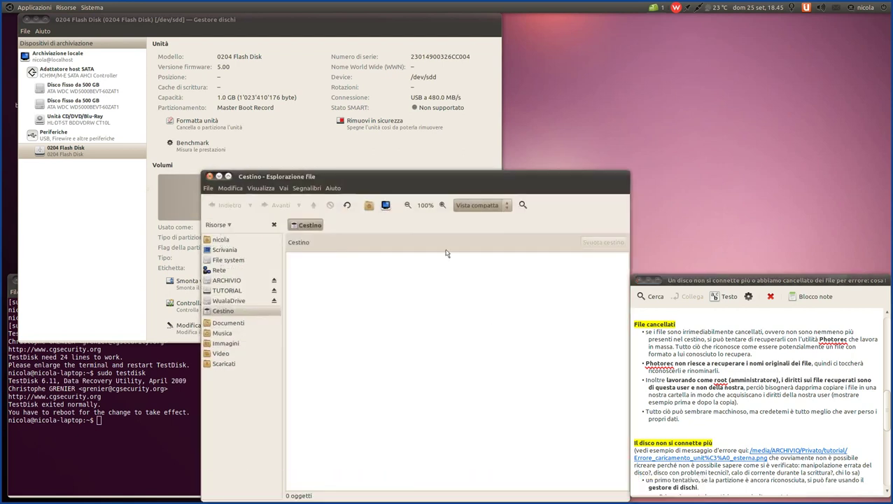
left_click_drag(433, 188, 279, 138)
- Open the TUTORIAL folder at upper right and select Foto02, Foto03, Foto04 and Video01
mouse_move(453, 490)
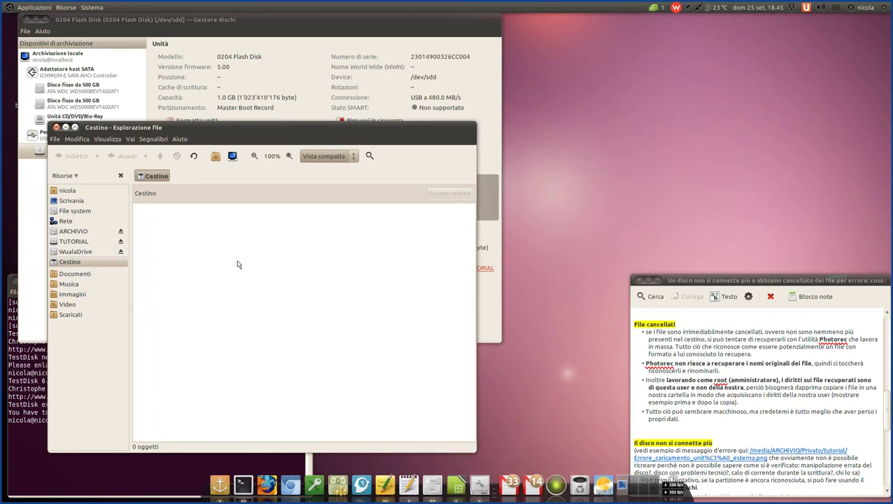
left_click(488, 268)
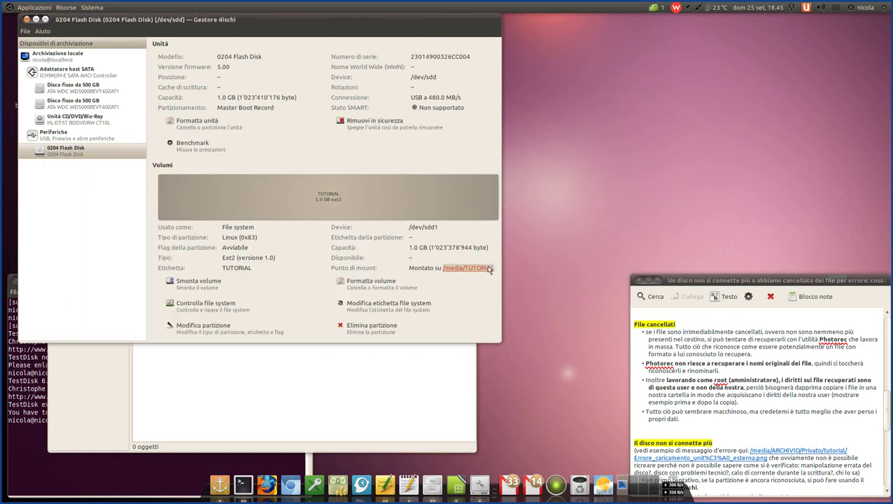
left_click_drag(458, 180, 716, 26)
left_click(352, 394)
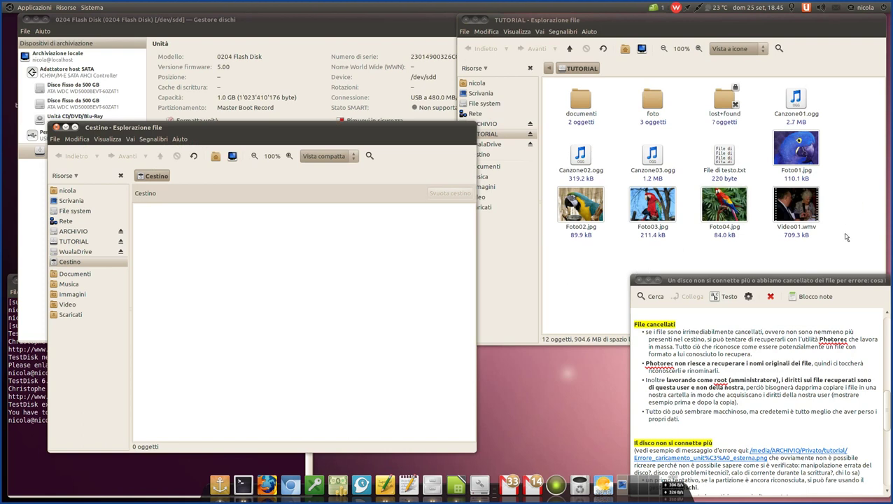
left_click_drag(704, 20, 688, 19)
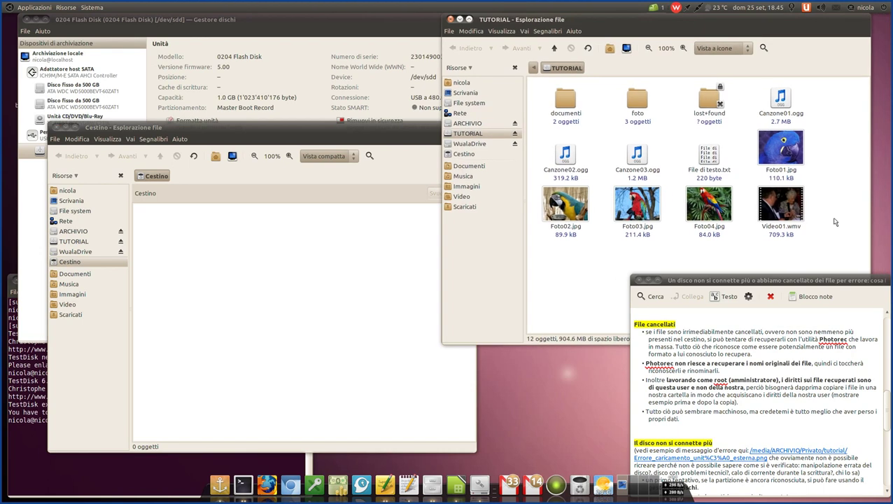
left_click_drag(835, 220, 543, 236)
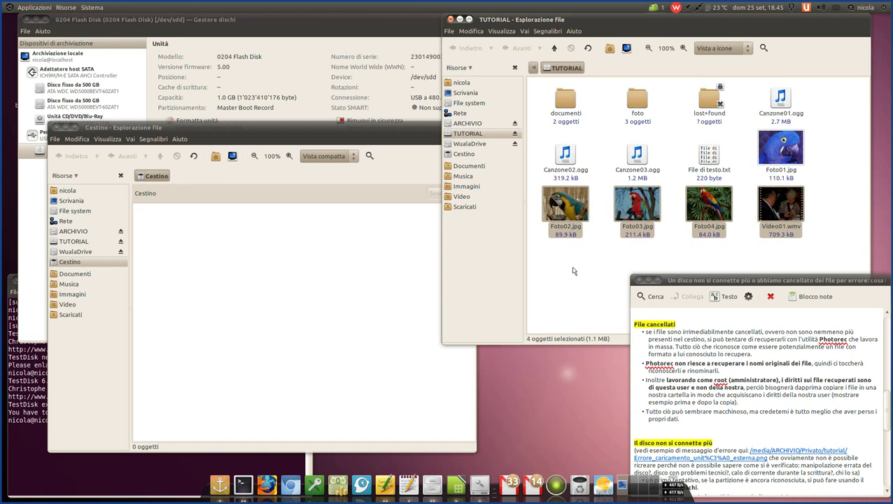
- Delete the four selected files, permanently empty the Cestino, refresh it and close it
key("Delete")
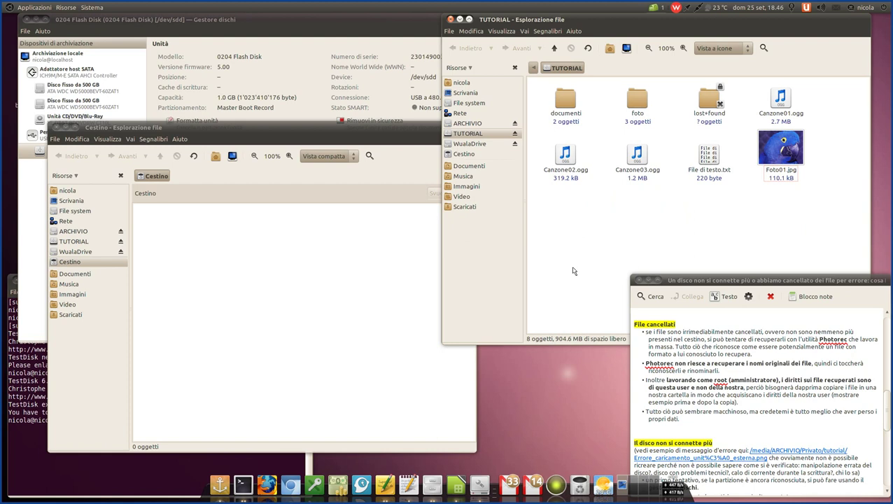
left_click(256, 299)
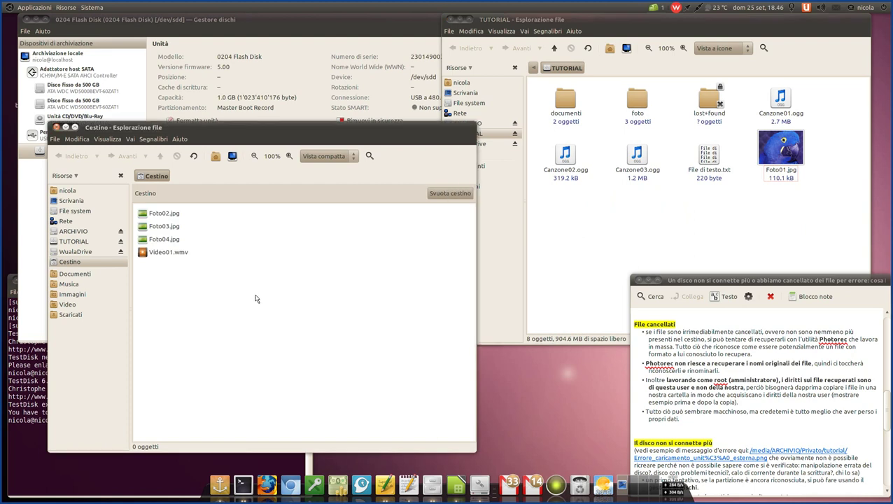
left_click(440, 199)
left_click(335, 328)
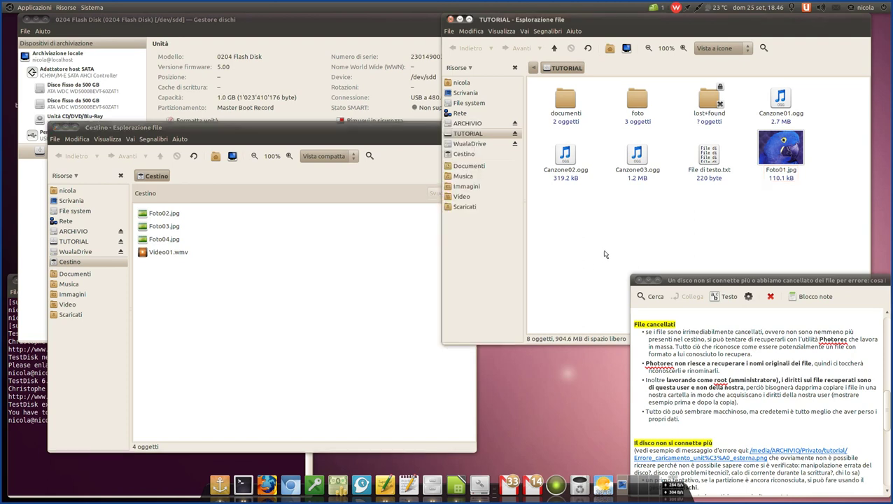
left_click(199, 158)
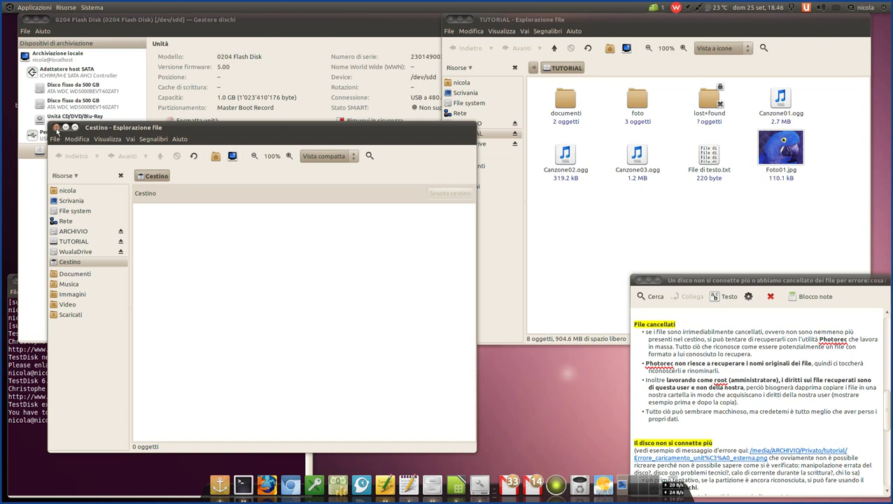
left_click(56, 127)
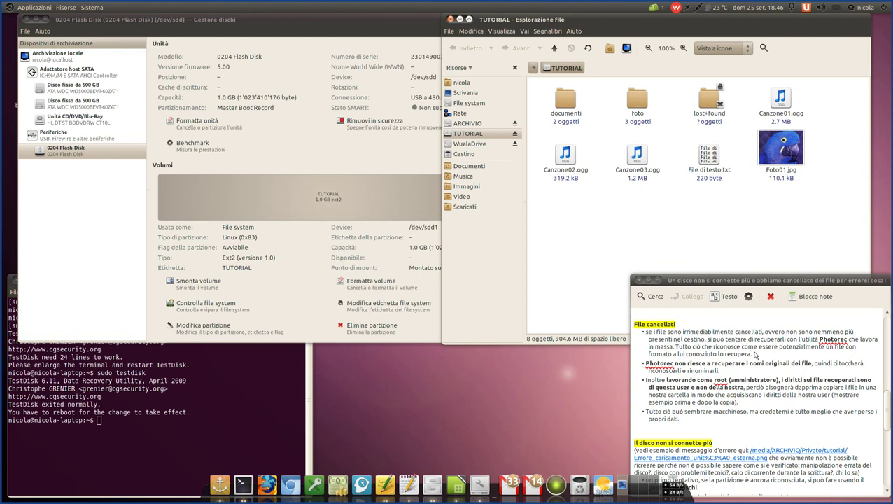
left_click(754, 356)
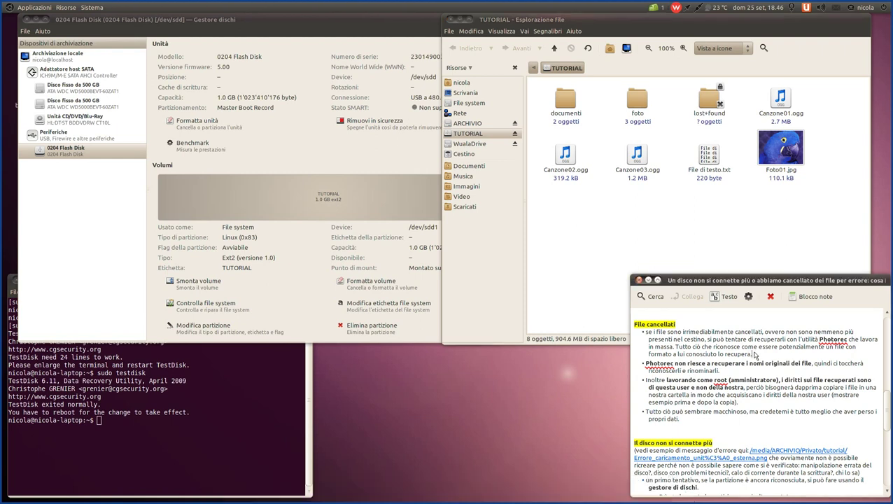
scroll(755, 368, "down", 1)
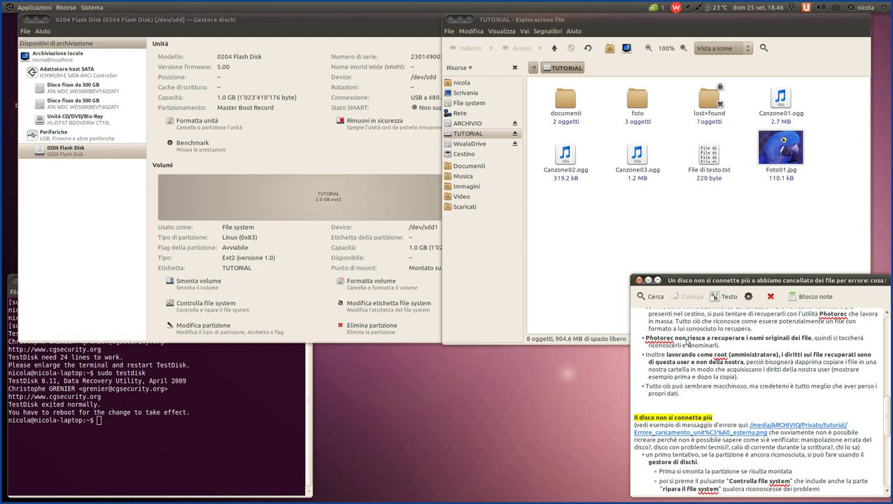
scroll(703, 343, "up", 1)
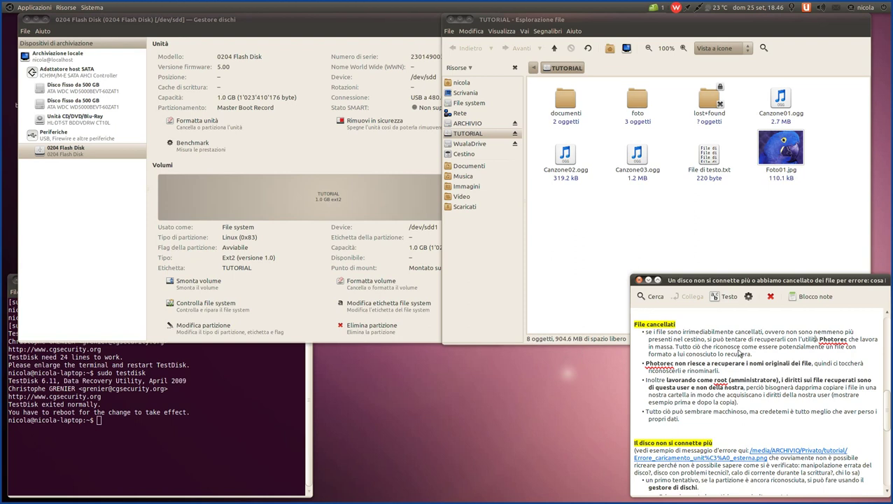
left_click(673, 347)
left_click_drag(675, 346, 753, 355)
left_click(759, 348)
- Launch PhotoRec with sudo and proceed with the 1023 MB flash disk /dev/sdd
left_click(177, 418)
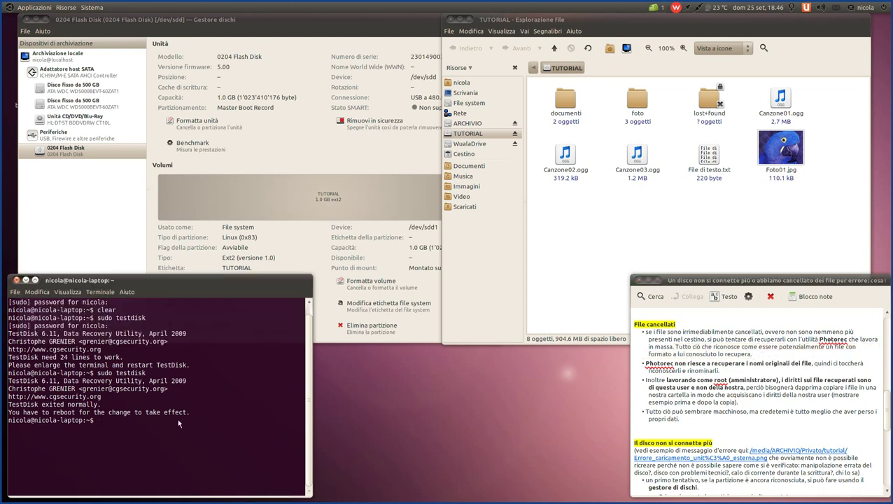
key("Up")
key("Up")
key("Up")
key("Up")
key("Up")
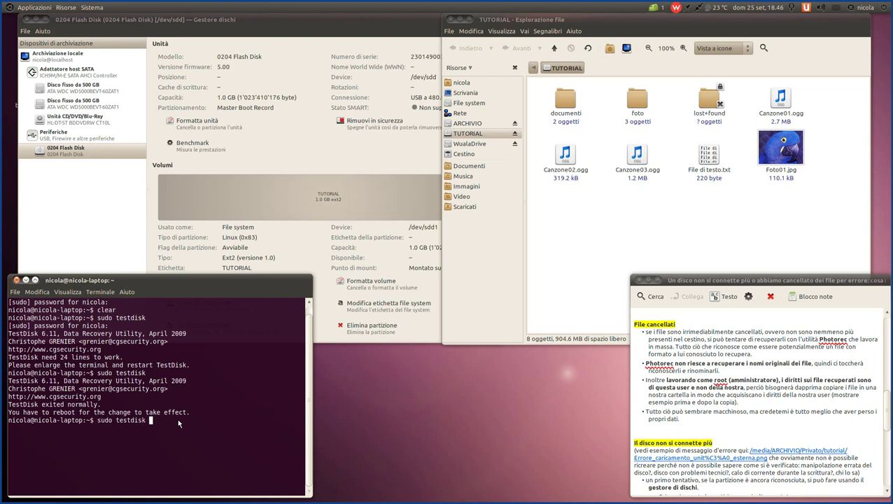
key("Down")
key("Down")
key("Down")
key("Down")
key("Up")
key("Return")
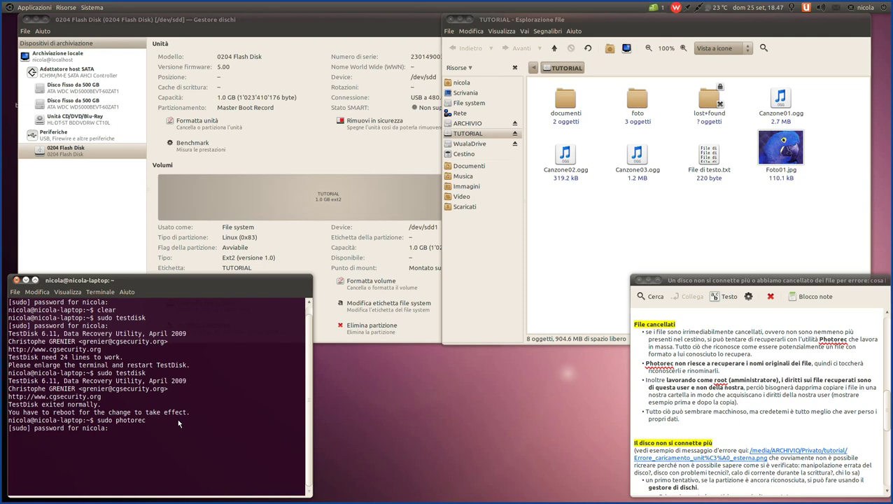
key("Return")
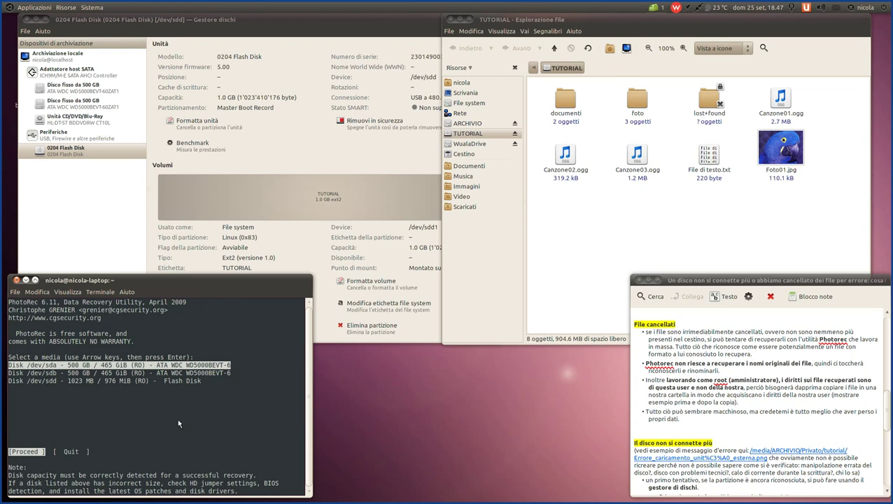
key("Down")
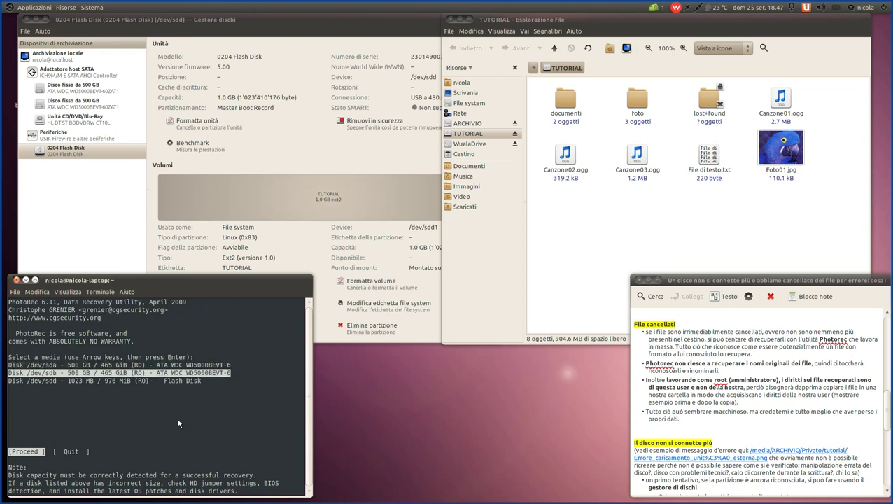
key("Up")
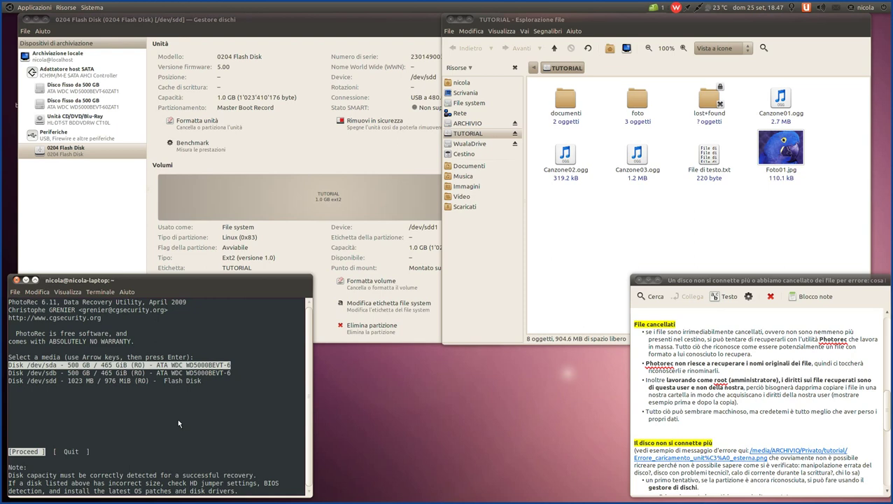
key("Down")
key("Down")
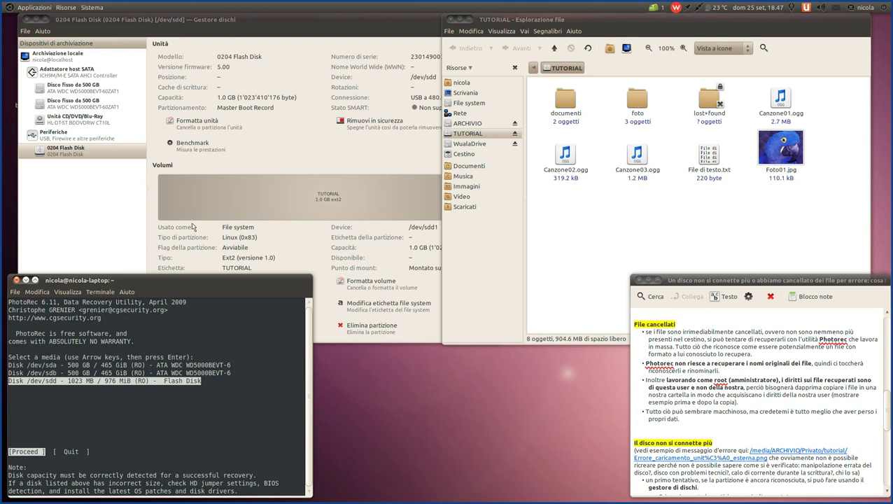
left_click(389, 18)
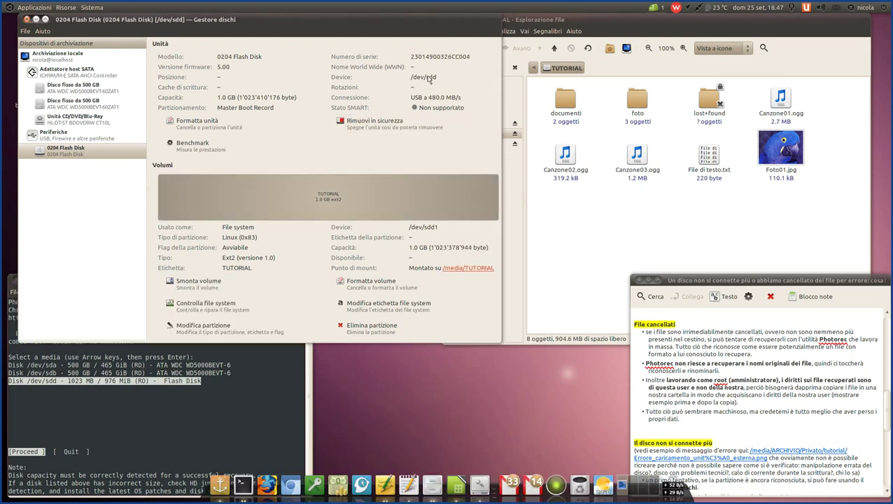
left_click(48, 385)
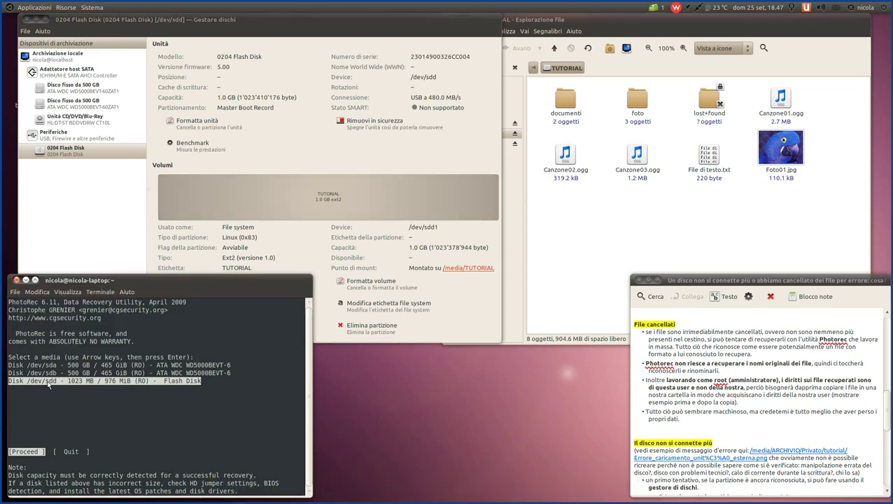
left_click(33, 455)
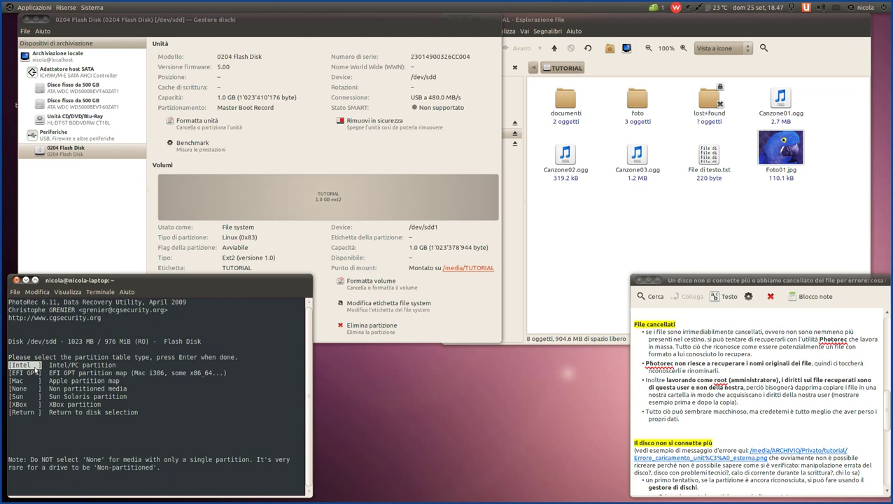
- Accept the Intel partition table and open File Opt for the Linux TUTORIAL partition
key("Return")
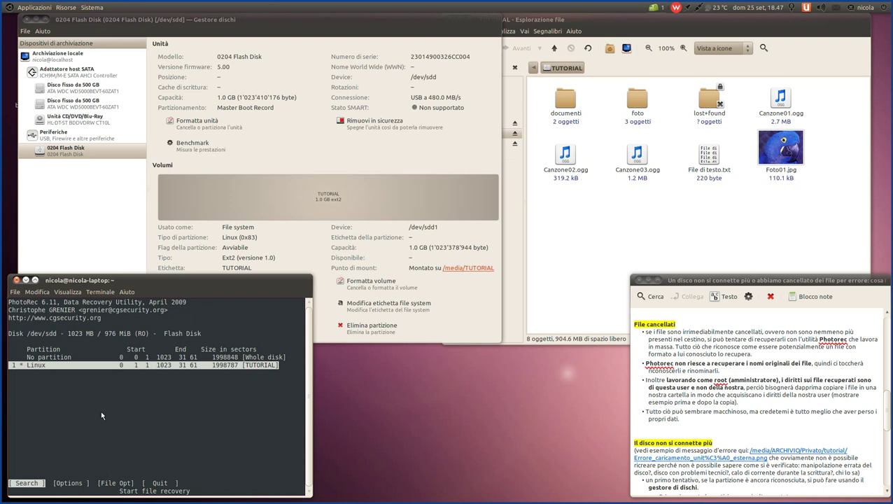
key("Up")
key("Down")
key("Right")
key("Right")
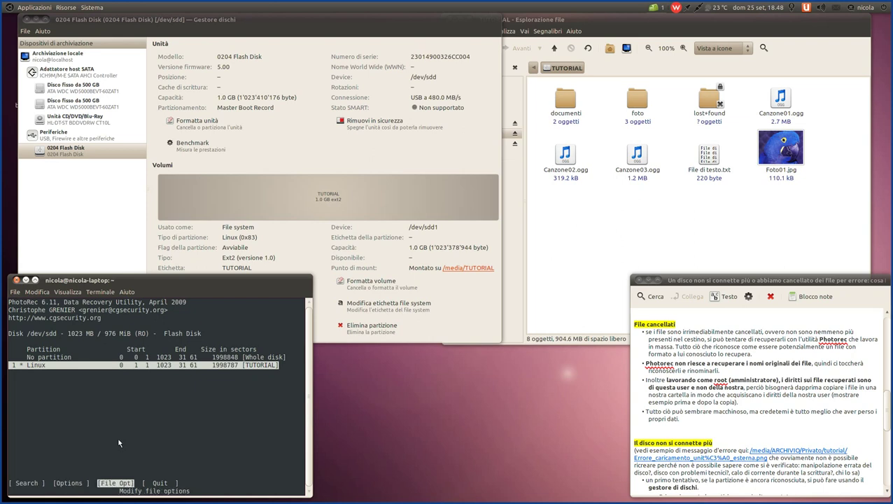
key("Return")
- Browse the file families past pfx, png and jpg, then disable all families with s
key("Down")
key("Down")
key("Down")
key("Down")
key("Down")
key("Down")
key("Down")
key("Down")
key("Down")
key("Down")
key("Down")
key("Down")
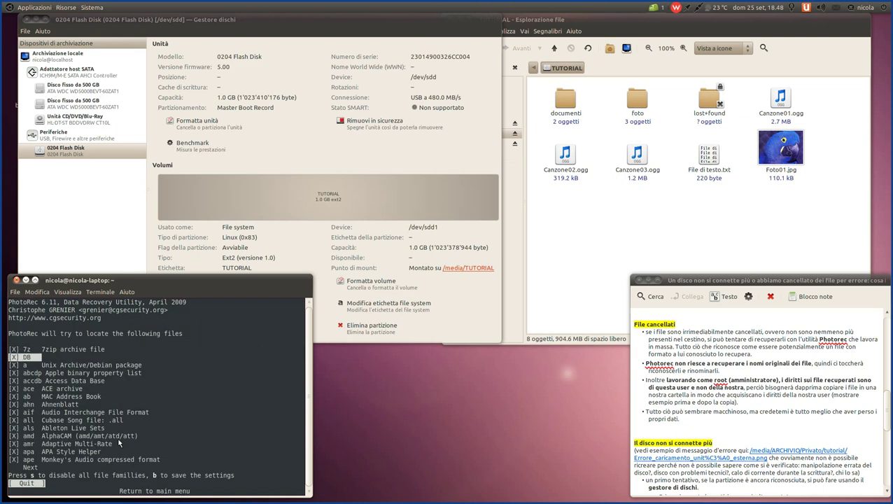
key("Down")
key("Down")
key("Down")
key("Down")
key("Down")
key("Down")
key("Down")
key("Down")
key("Down")
key("Down")
key("Down")
key("Down")
key("Down")
key("Down")
key("Down")
key("Down")
key("Down")
key("Down")
key("Down")
key("Down")
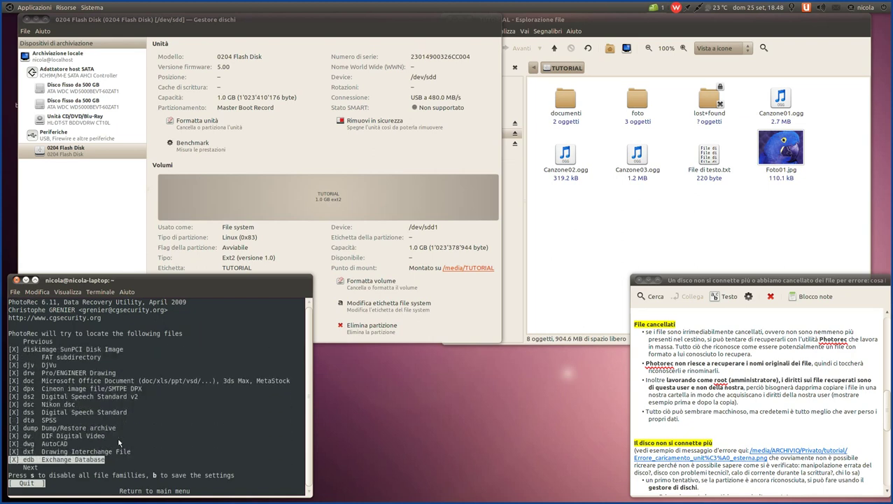
key("Down")
key("Down")
key("Down")
key("Down")
key("Down")
key("Down")
key("Down")
key("Down")
key("Down")
key("Down")
key("Down")
key("Down")
key("Down")
key("Down")
key("Down")
key("Down")
key("Down")
key("Down")
key("Down")
key("Down")
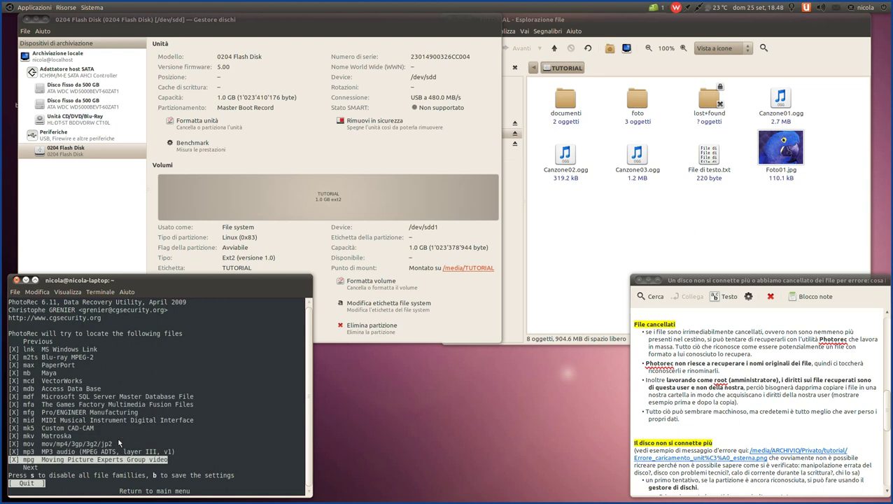
key("Down")
key("Down")
key("Down")
key("Down")
key("Down")
key("Down")
key("Down")
key("Down")
key("Down")
key("Down")
key("Down")
key("Down")
key("Down")
key("Down")
key("Down")
key("Down")
key("Down")
key("Down")
key("Down")
key("Down")
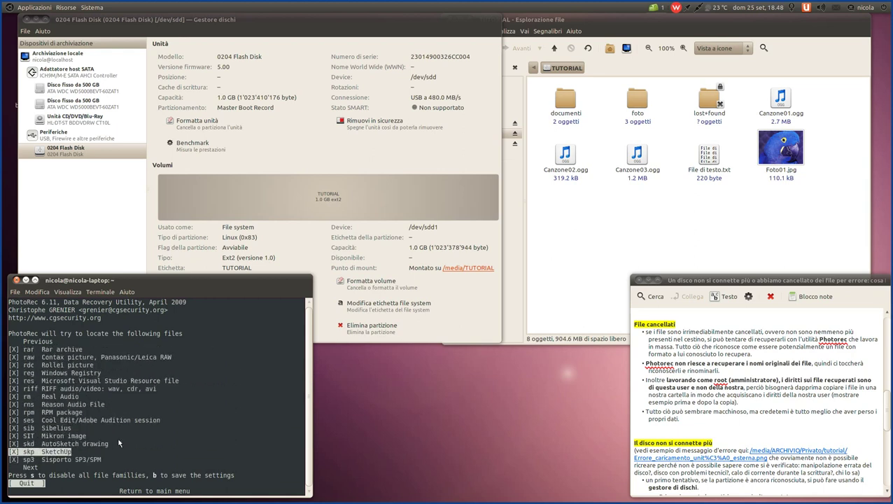
key("Up")
key("Up")
key("Up")
key("Up")
key("Up")
key("Up")
key("Up")
key("Up")
key("Up")
key("Up")
key("Up")
key("Up")
key("Up")
key("Up")
key("Up")
key("Up")
key("Up")
key("Up")
key("Up")
key("Up")
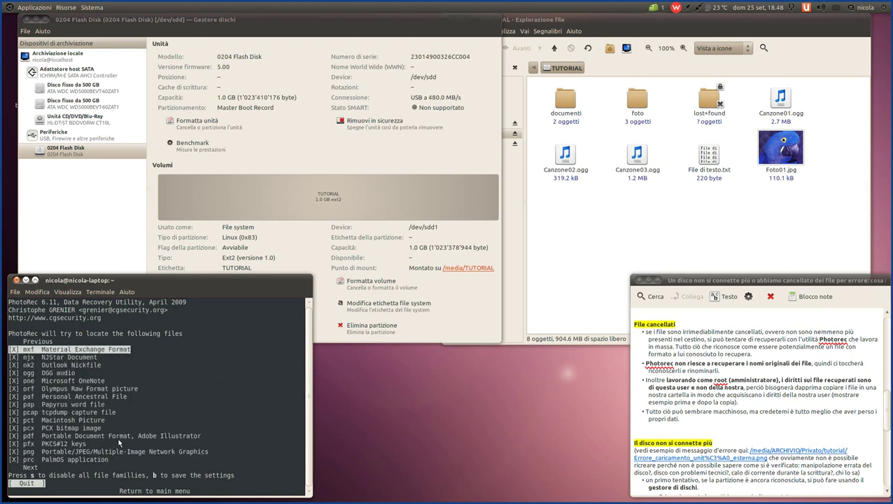
key("Down")
key("Down")
key("Down")
key("Down")
key("Down")
key("Down")
key("Down")
key("Down")
key("Down")
key("Down")
key("Down")
key("Down")
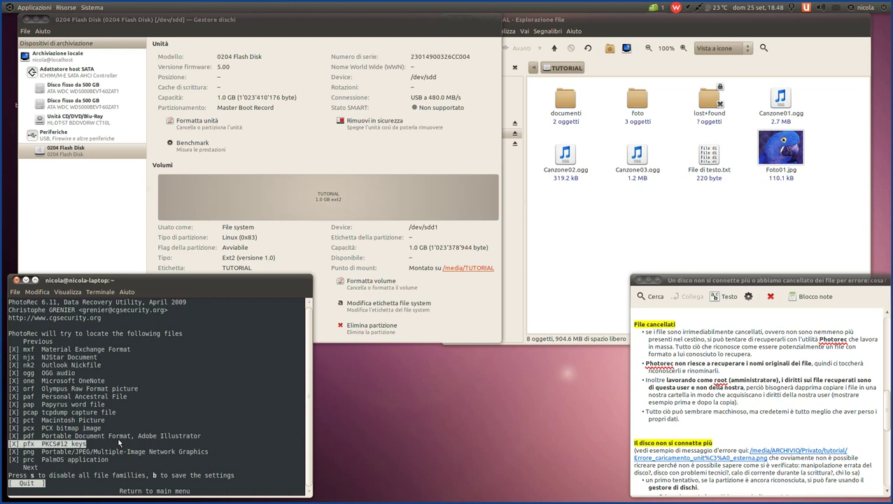
key("Down")
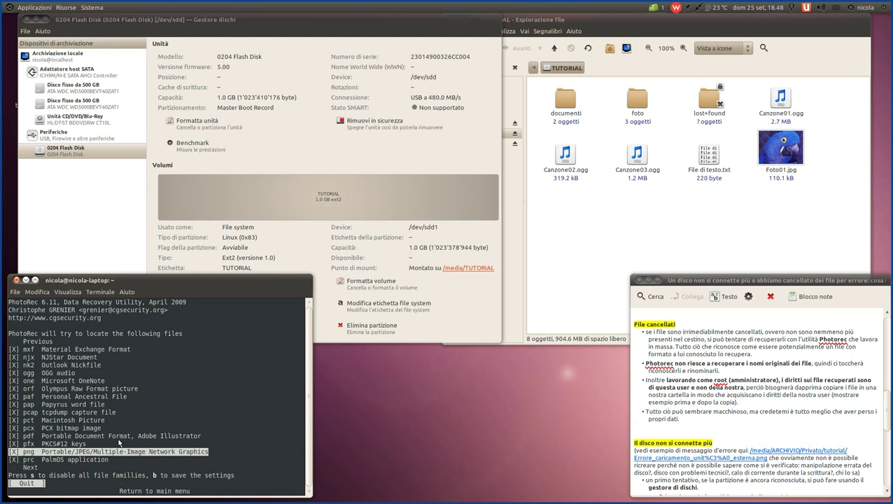
key("Up")
key("Up")
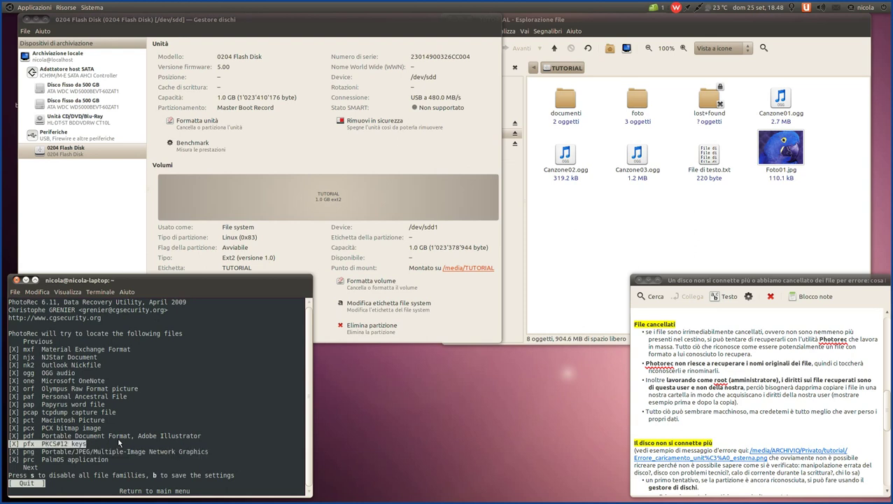
key("Up")
key("Up")
key("Up")
key("Up")
key("Up")
key("Up")
key("Up")
key("Up")
key("Up")
key("Up")
key("Up")
key("Up")
key("Up")
key("Up")
key("Up")
key("Up")
key("Up")
key("Up")
key("Up")
key("Up")
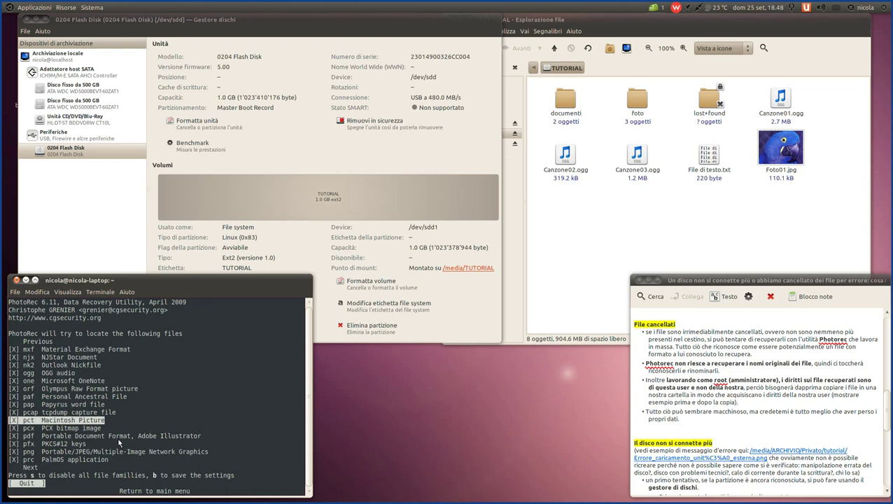
key("Up")
key("Up")
key("Up")
key("Up")
key("Up")
key("Up")
key("Up")
key("Down")
key("Down")
key("Down")
key("Down")
key("Down")
key("Down")
key("Down")
key("Down")
key("Down")
key("Down")
key("Down")
key("Down")
key("Down")
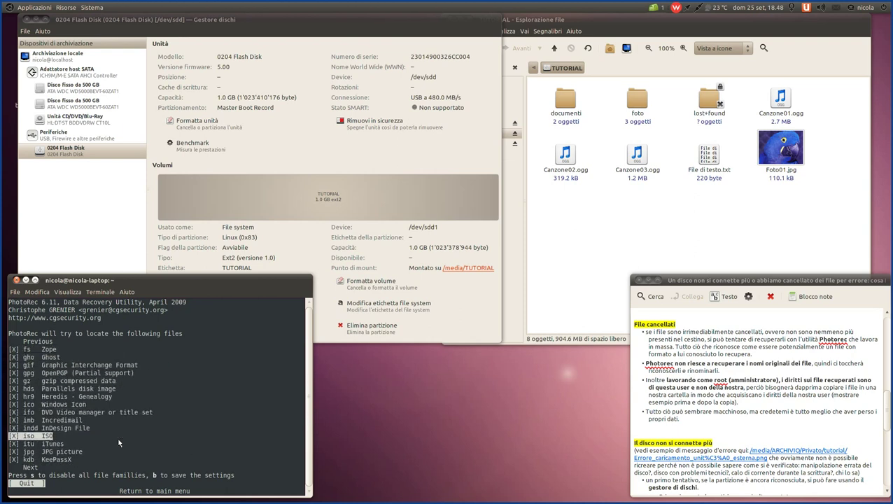
key("Up")
key("Up")
key("Up")
key("Up")
key("Up")
key("Up")
key("Up")
key("Up")
key("Up")
key("Up")
key("Up")
key("Up")
key("Up")
key("Up")
key("Up")
key("Up")
key("Up")
key("Up")
key("Up")
key("Up")
key("Down")
key("Down")
key("Down")
key("Down")
key("Down")
key("Down")
key("Down")
key("Down")
key("Down")
key("Down")
key("Down")
key("Down")
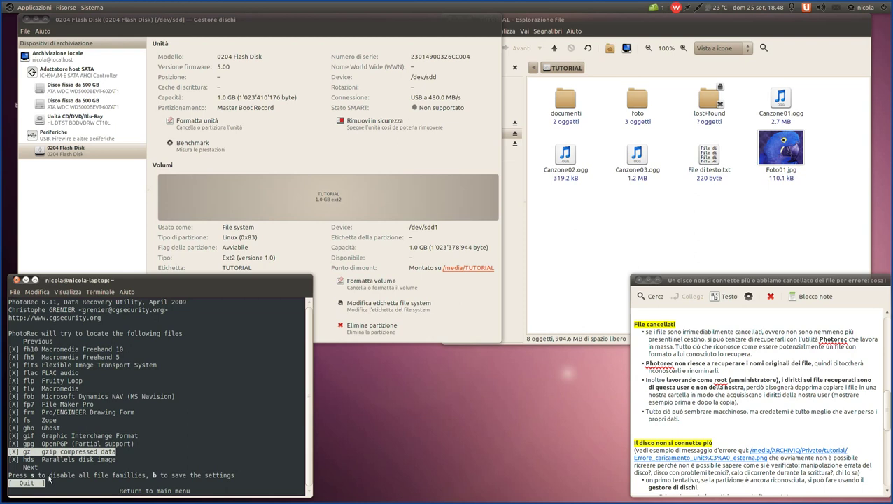
key("s")
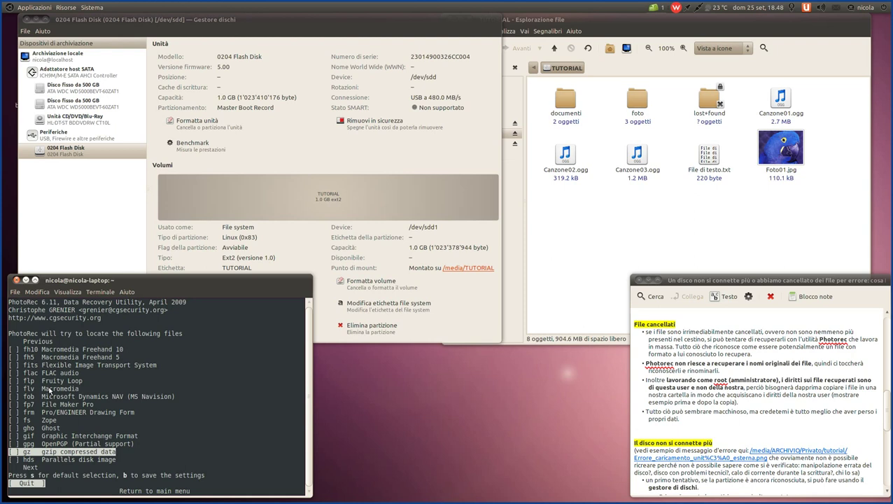
- Re-enable all families, briefly uncheck flp and flac, restore all, and quit to partitions
key("s")
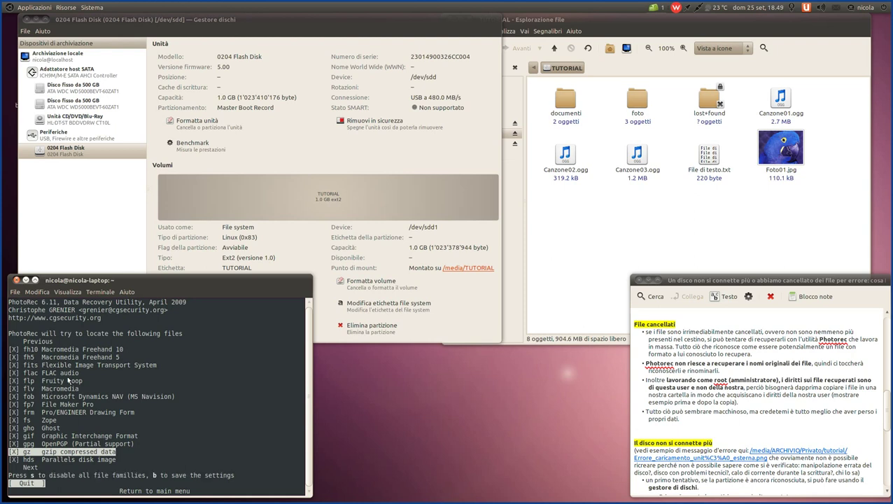
key("Up")
key("Up")
key("Up")
key("Up")
key("Up")
key("Up")
key("Up")
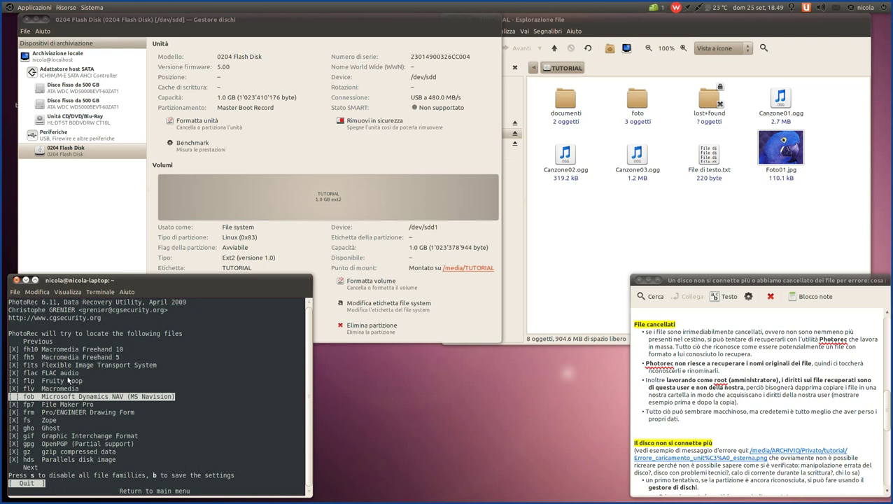
key("Up")
key("Up")
key("space")
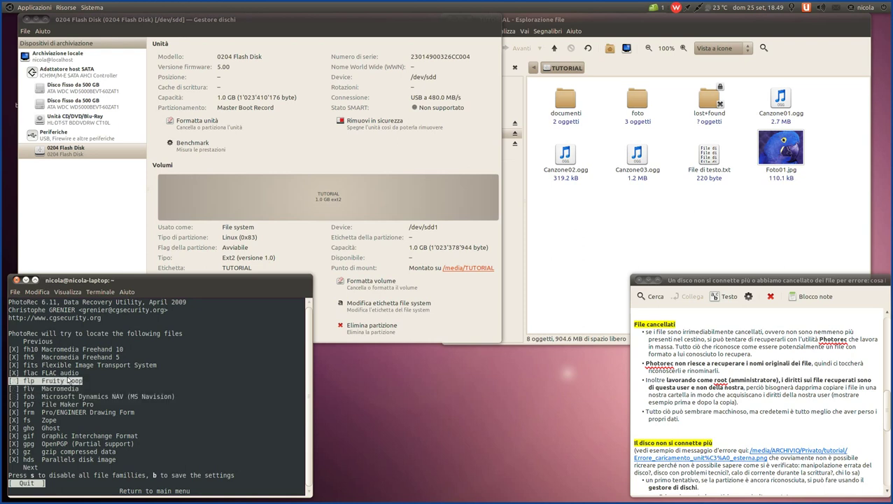
key("Up")
key("space")
key("Up")
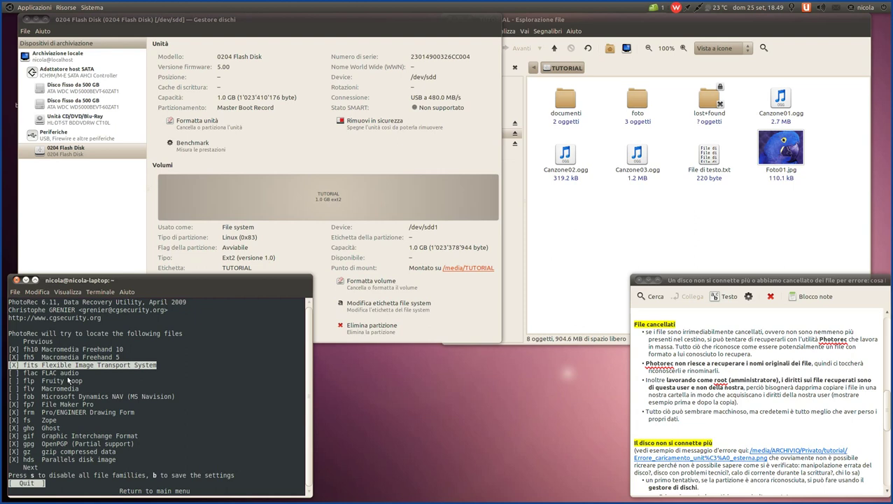
key("s")
key("s")
key("Return")
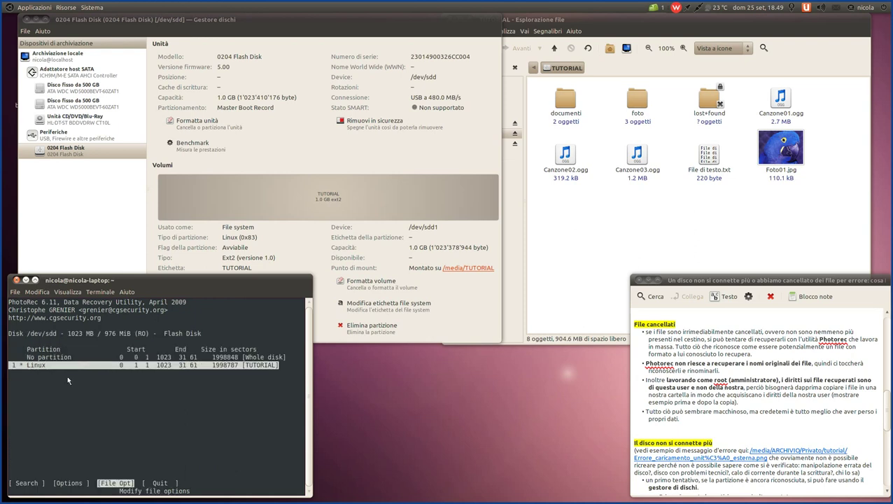
- Move from File Opt to Search and start recovery on the TUTORIAL partition
key("Left")
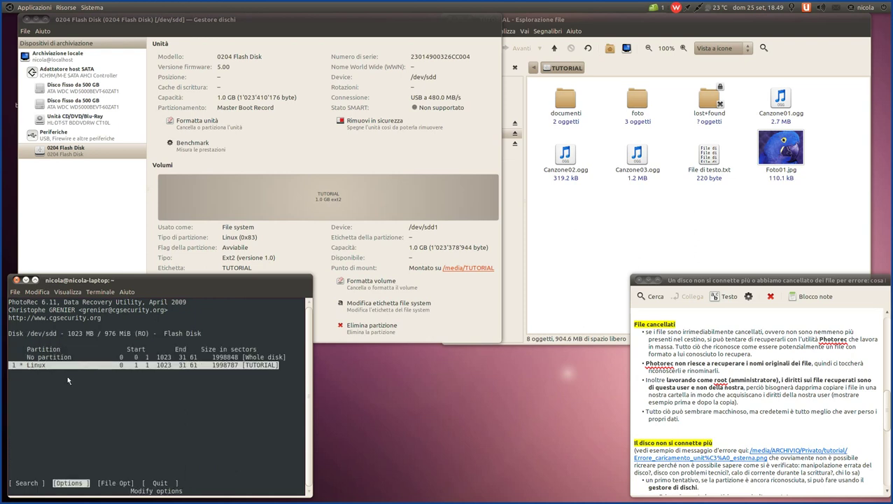
key("Left")
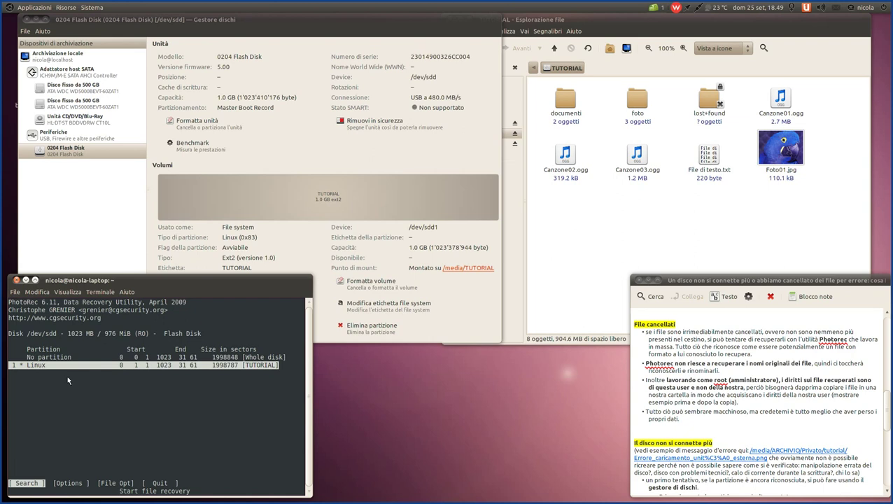
key("Return")
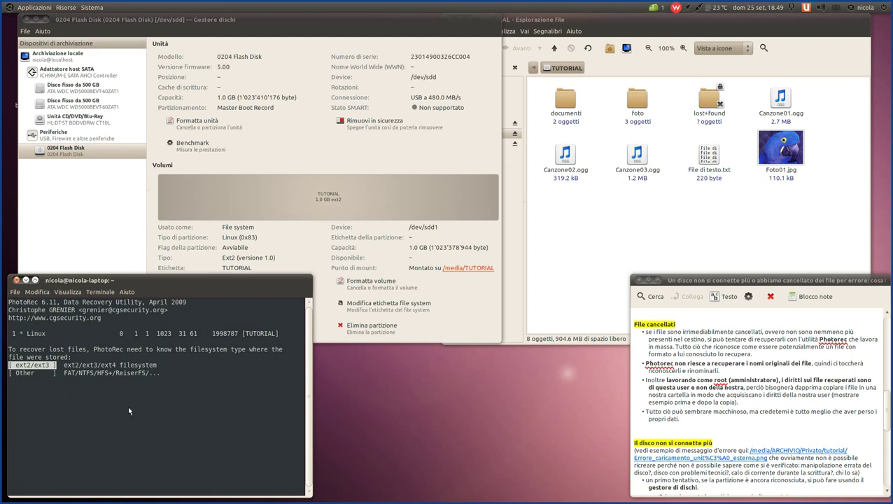
- Select ext2/ext3 as the filesystem type, leaving the Free-space scan option highlighted
key("Down")
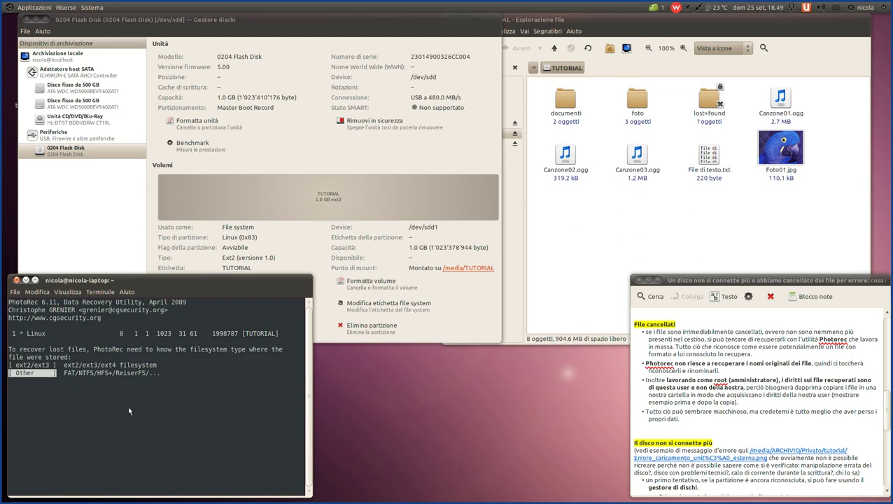
key("Up")
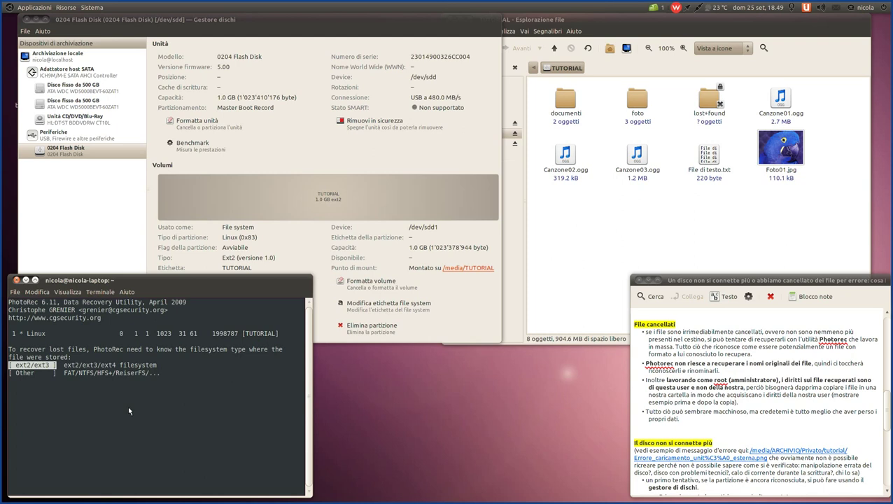
key("Return")
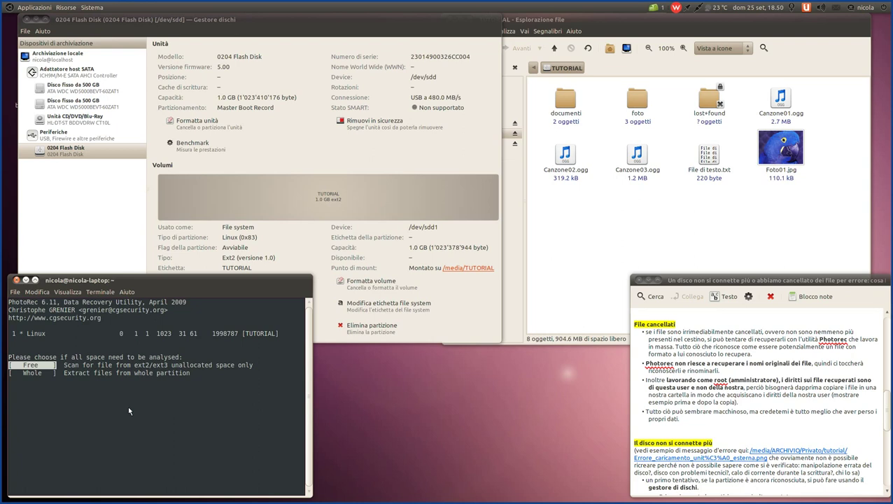
key("Down")
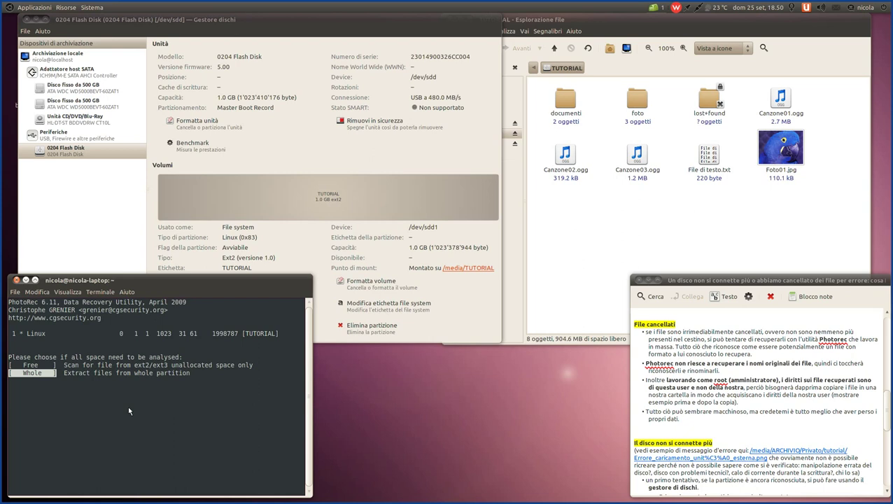
key("Up")
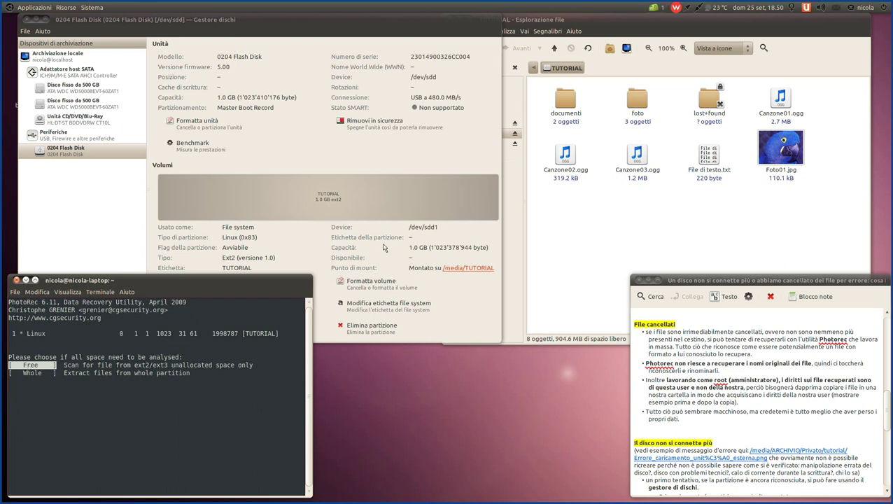
left_click(607, 208)
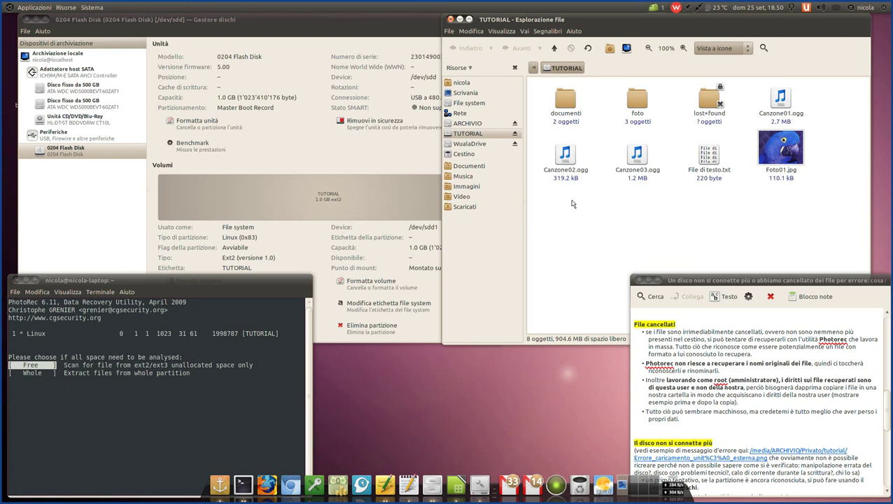
- Choose to scan only the Free unallocated space, reaching the save-destination prompt
left_click(209, 281)
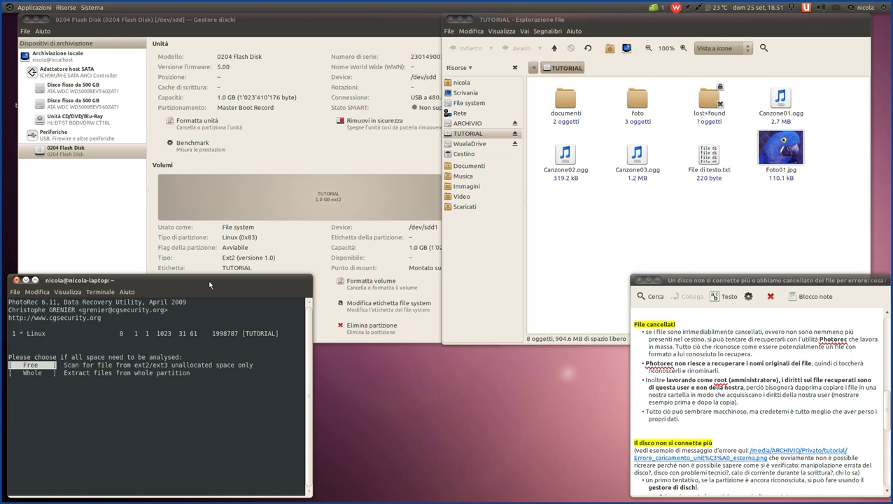
key("Return")
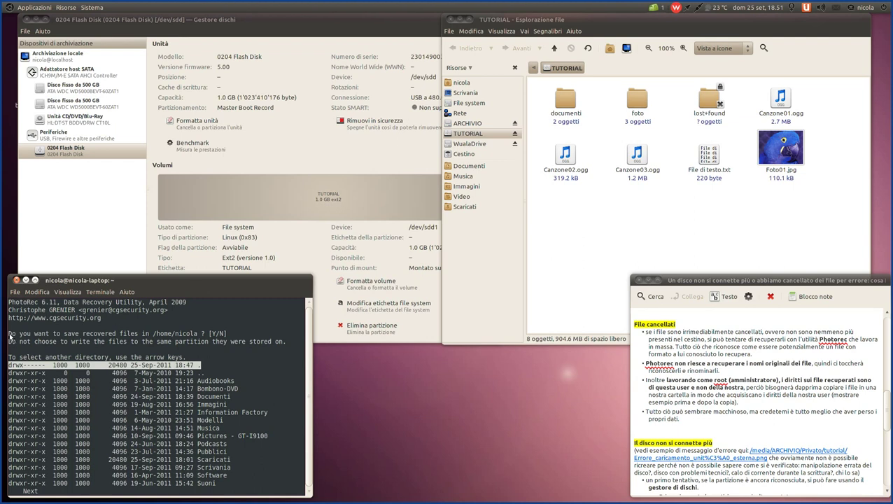
left_click_drag(10, 333, 196, 337)
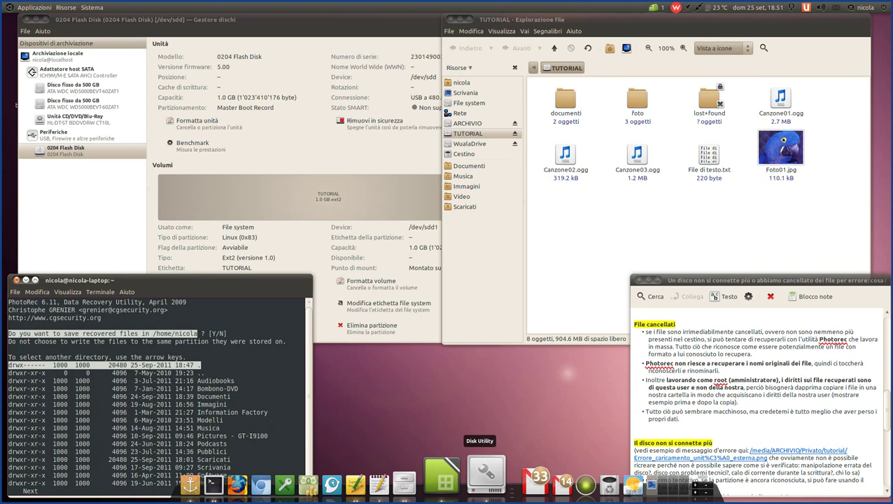
- Open Computer, then File System, then tmp in Nautilus and arrange the tmp window beside the terminal
left_click(67, 8)
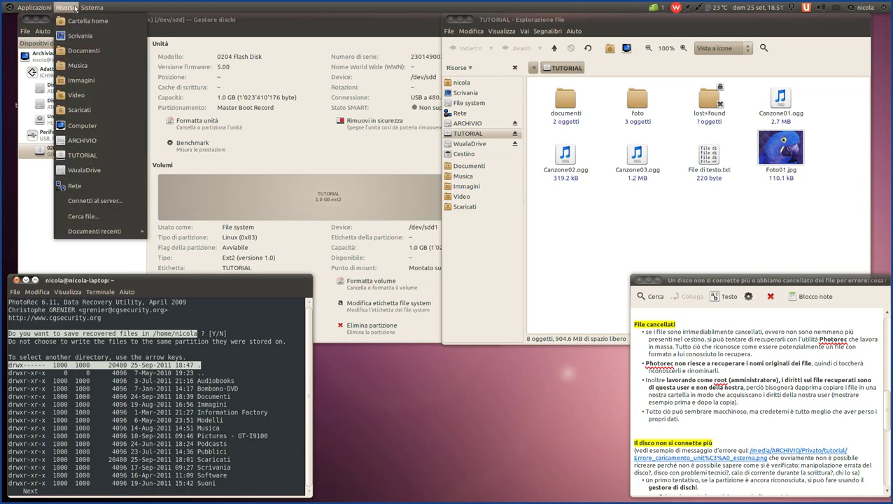
left_click(277, 200)
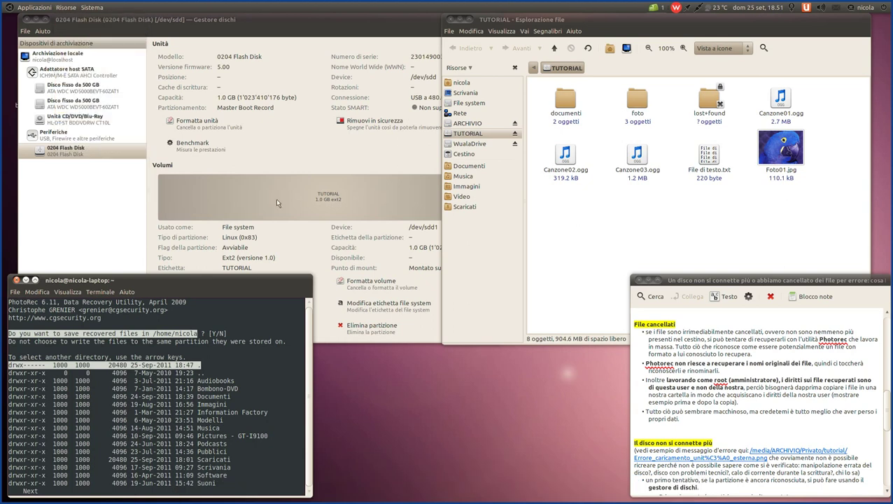
left_click_drag(498, 181, 665, 66)
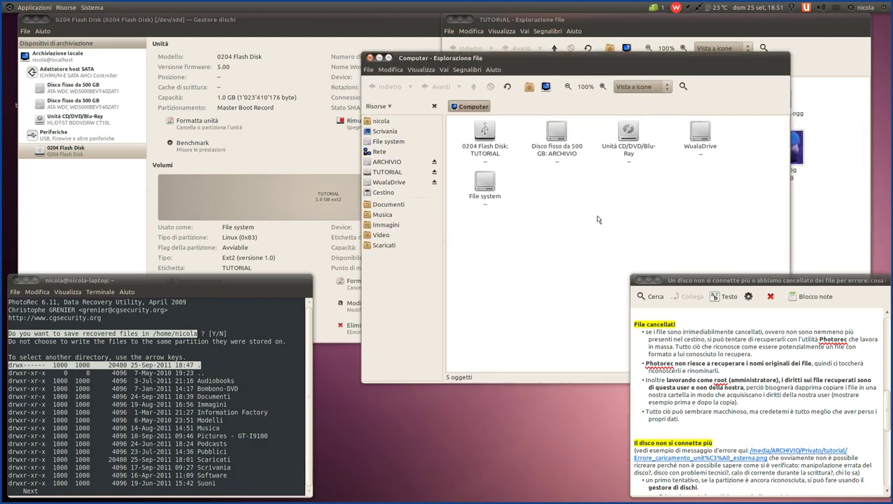
double_click(481, 184)
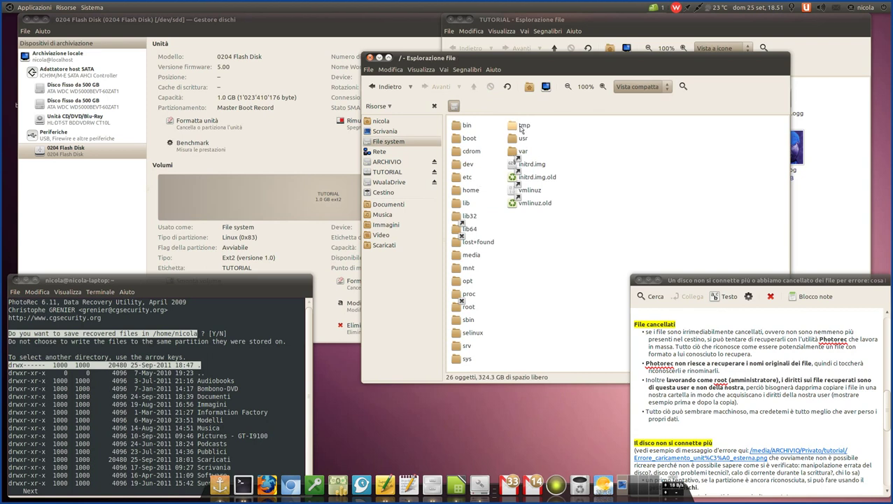
double_click(521, 128)
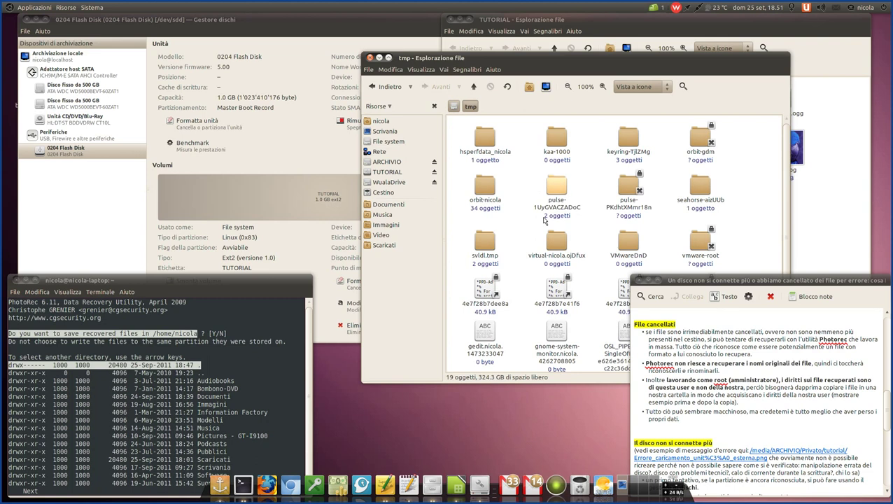
left_click_drag(576, 59, 539, 70)
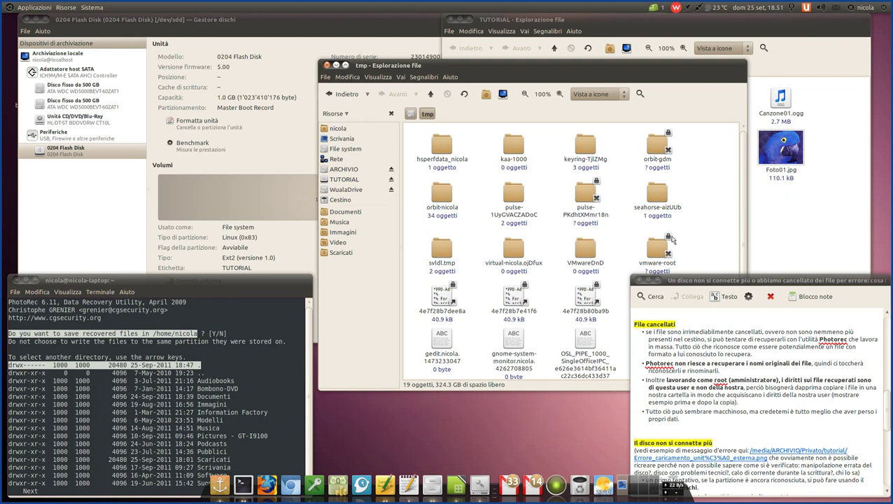
left_click_drag(572, 66, 579, 83)
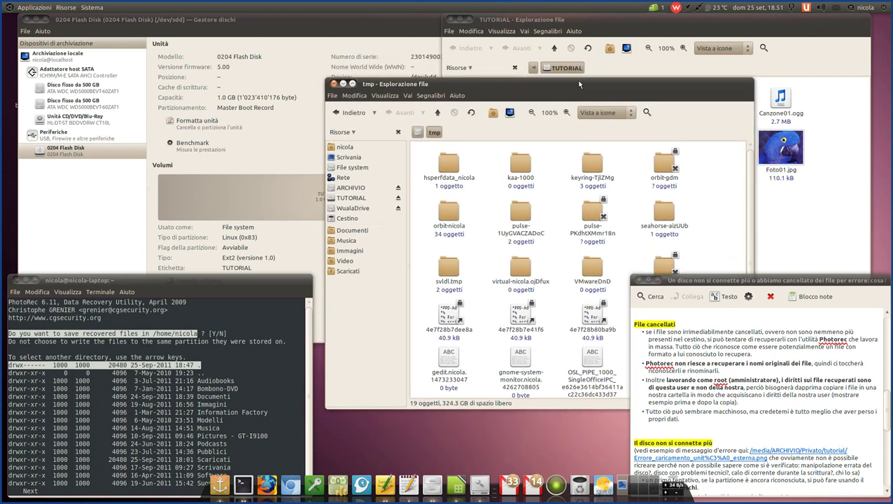
double_click(758, 283)
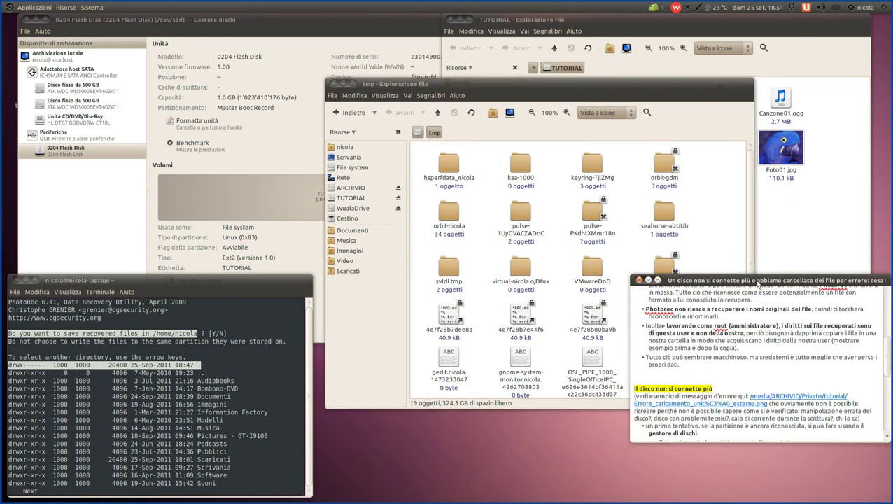
left_click_drag(582, 94, 610, 129)
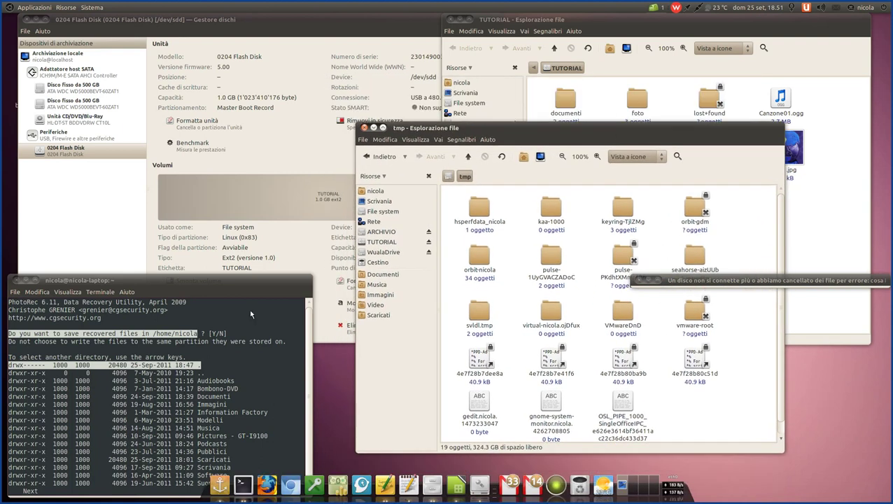
left_click(236, 287)
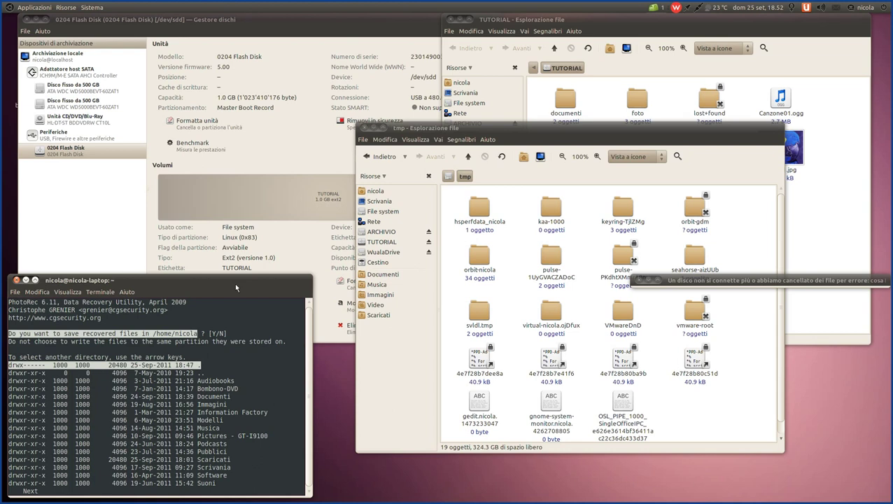
- Go up twice to / in the directory browser and enter tmp as the destination
key("Down")
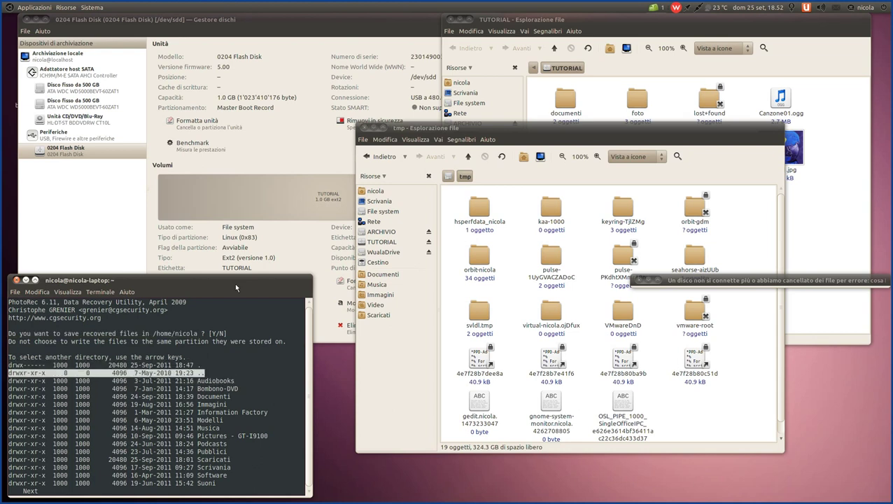
key("Return")
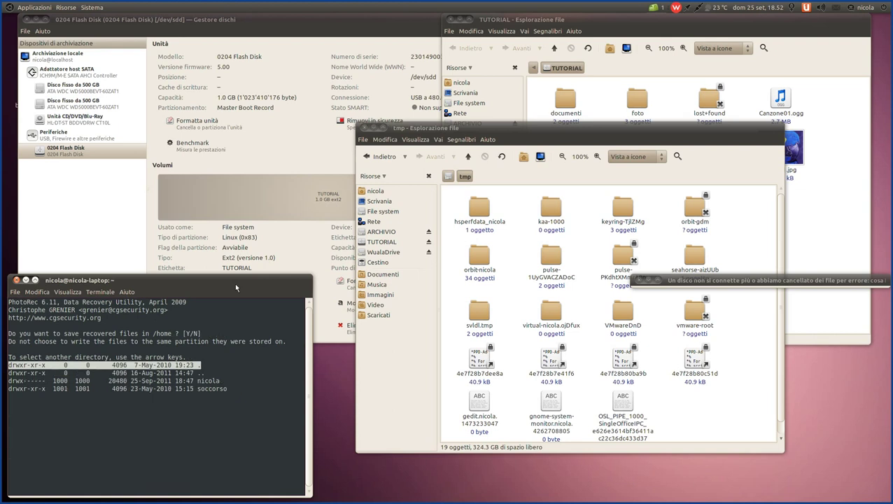
key("Down")
key("Return")
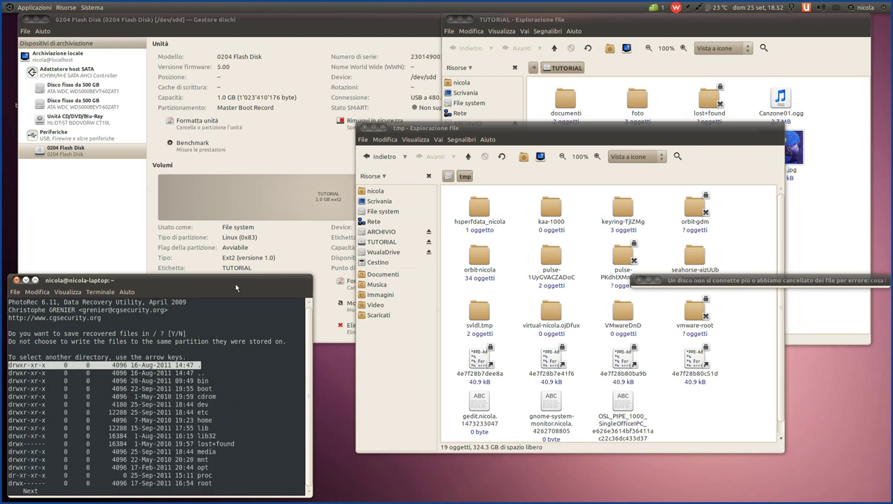
key("Down")
key("Down")
key("Down")
key("Down")
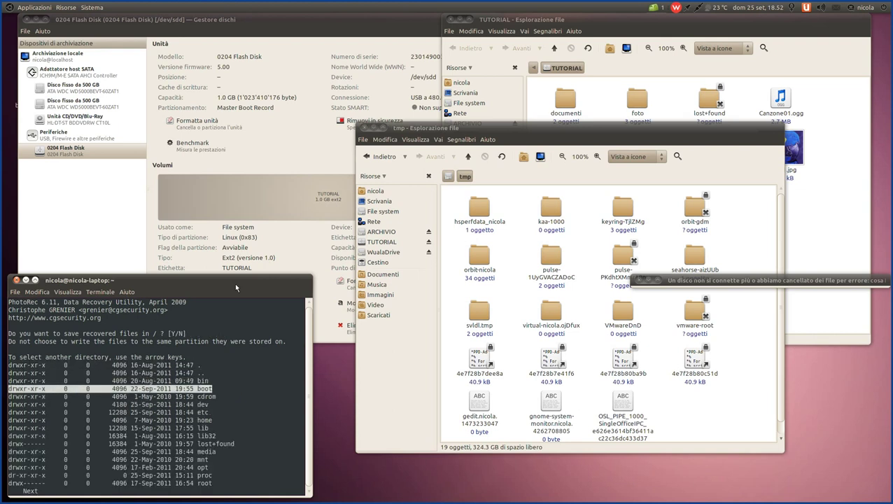
key("Down")
key("Down")
key("Down")
key("Down")
key("Down")
key("Down")
key("Down")
key("Down")
key("Down")
key("Down")
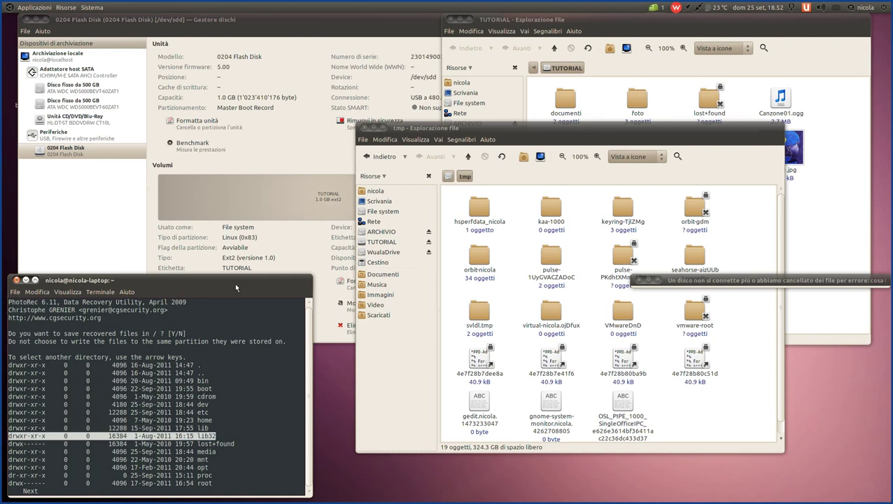
key("Down")
key("Down")
key("Down")
key("Down")
key("Down")
key("Down")
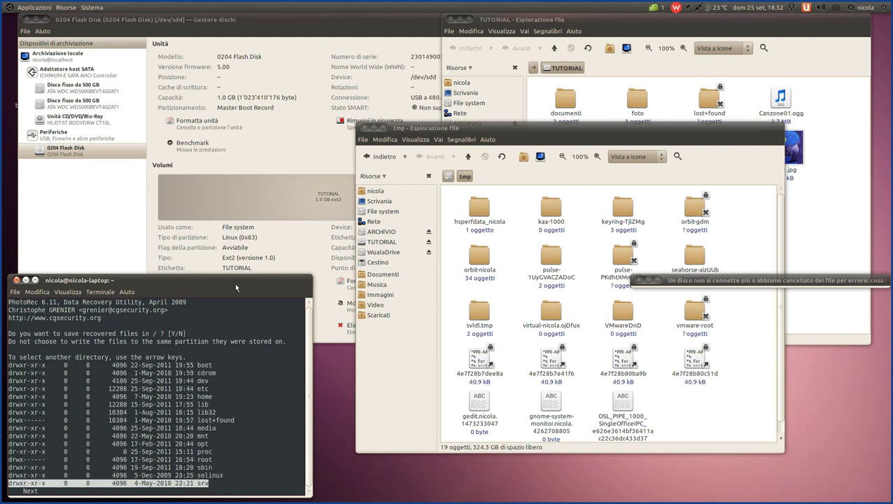
key("Down")
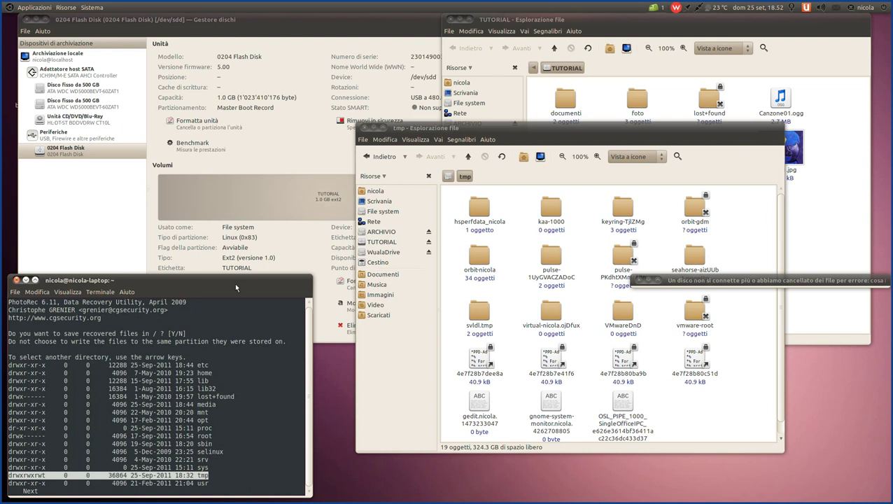
key("Right")
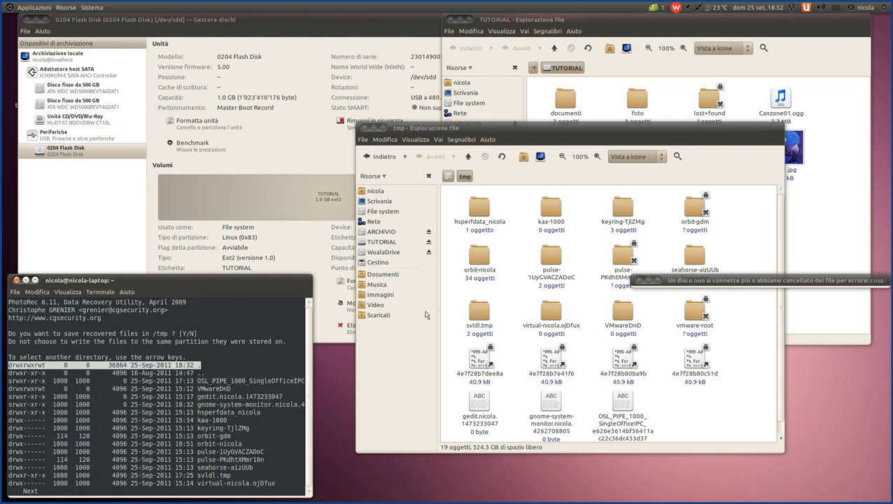
left_click(510, 234)
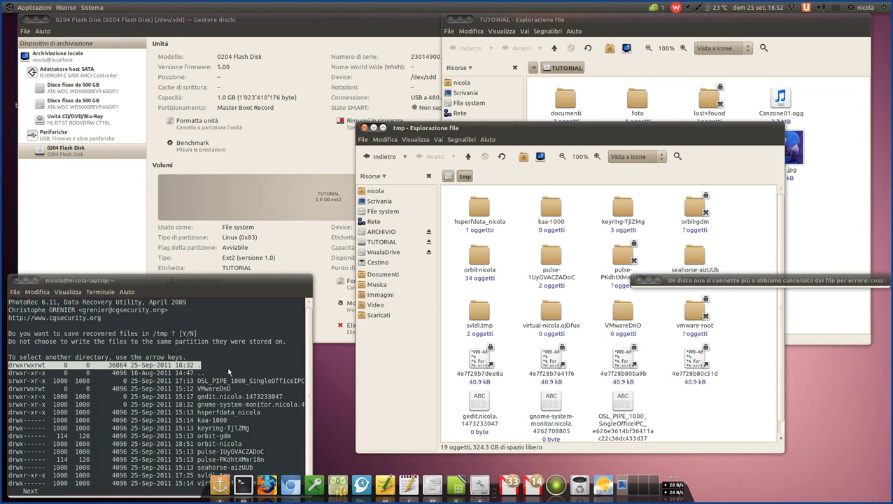
left_click(180, 283)
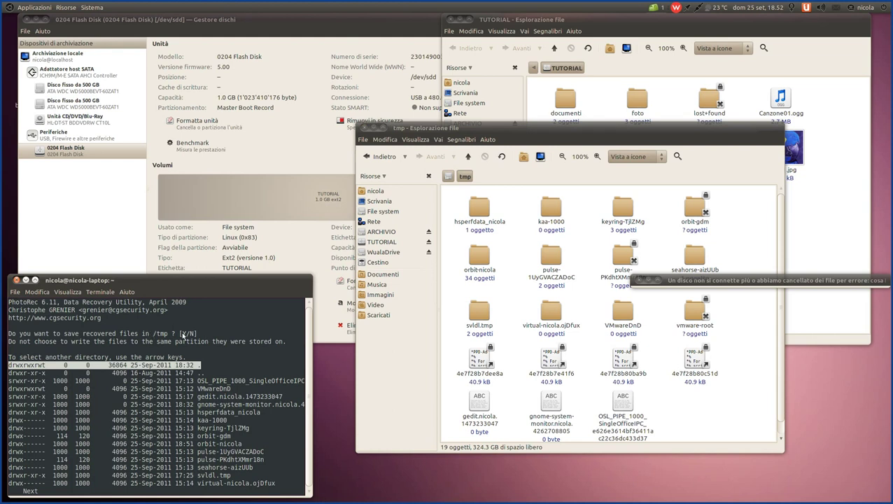
- Confirm /tmp with Y and open recup_dir.1 in Nautilus to view the first 3 jpgs
key("y")
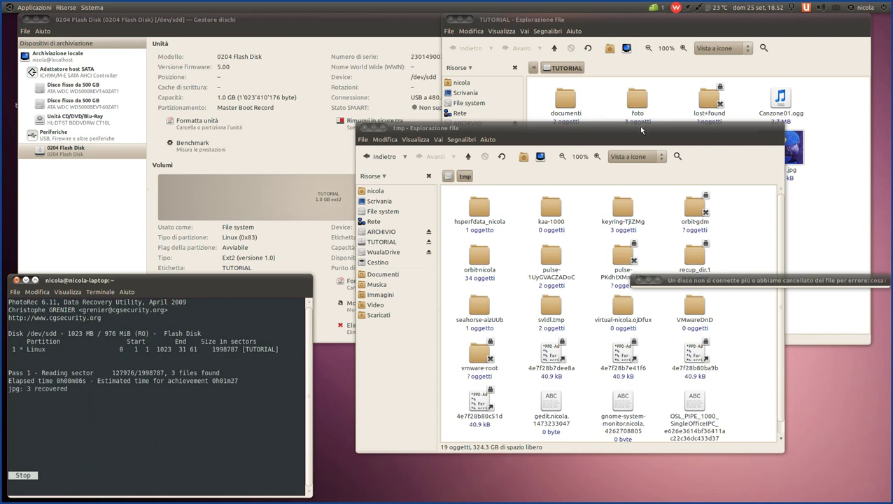
left_click_drag(640, 129, 610, 96)
left_click(664, 226)
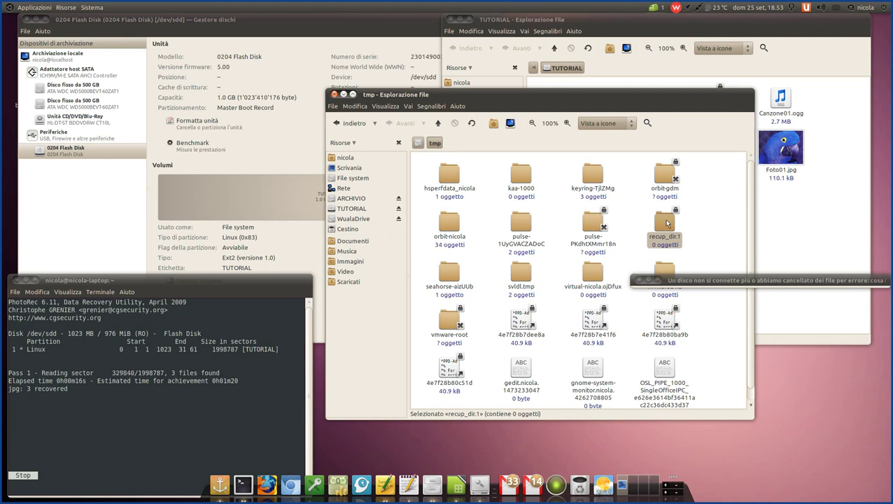
double_click(666, 223)
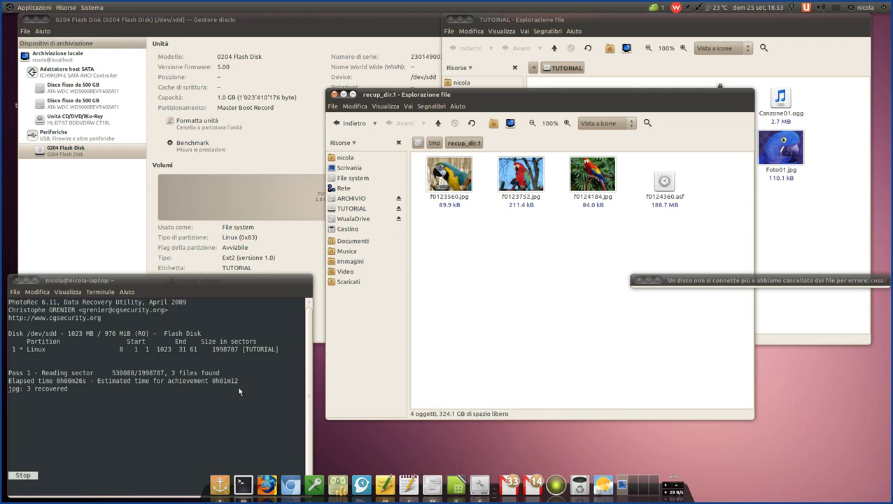
left_click_drag(169, 373, 222, 374)
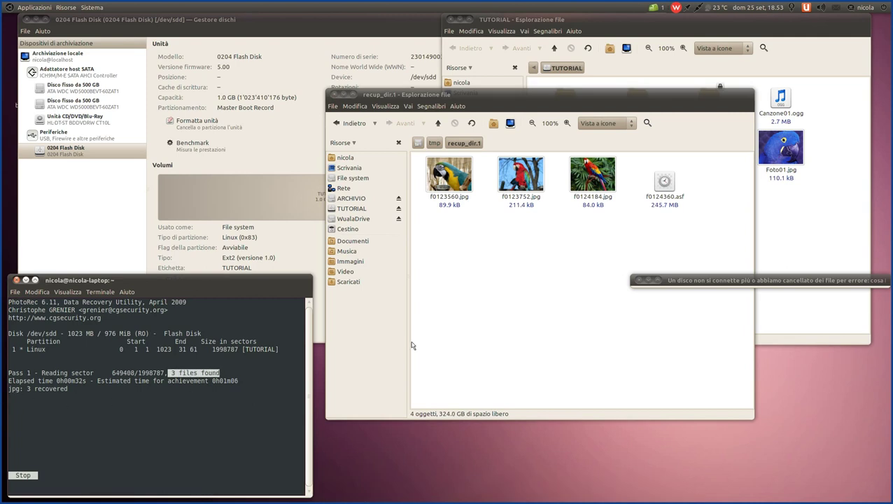
left_click_drag(540, 98, 541, 239)
left_click_drag(546, 185, 572, 96)
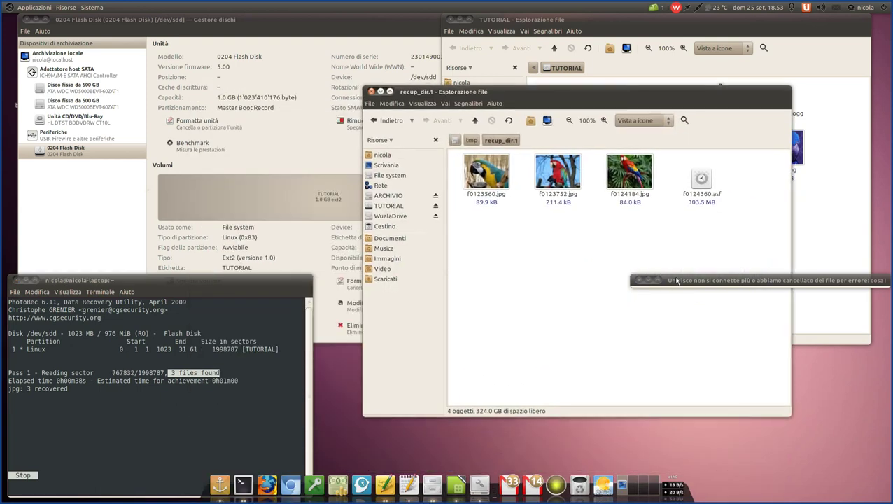
left_click(742, 282)
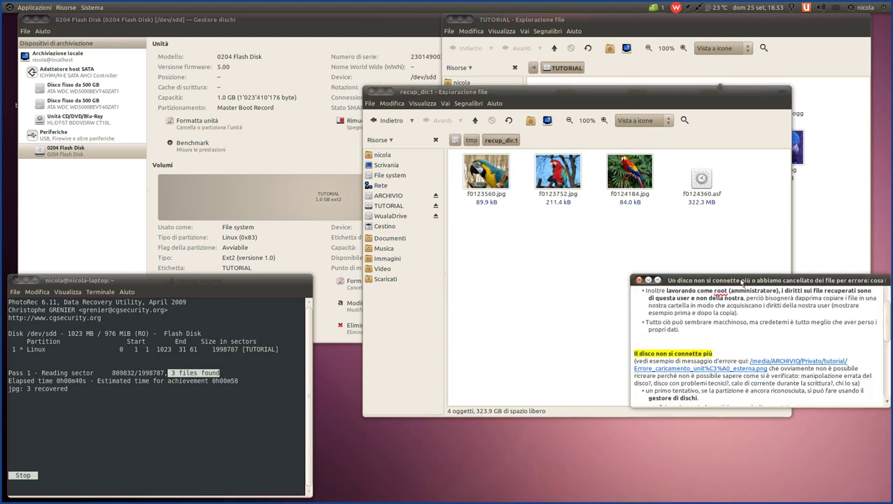
left_click_drag(583, 87, 549, 51)
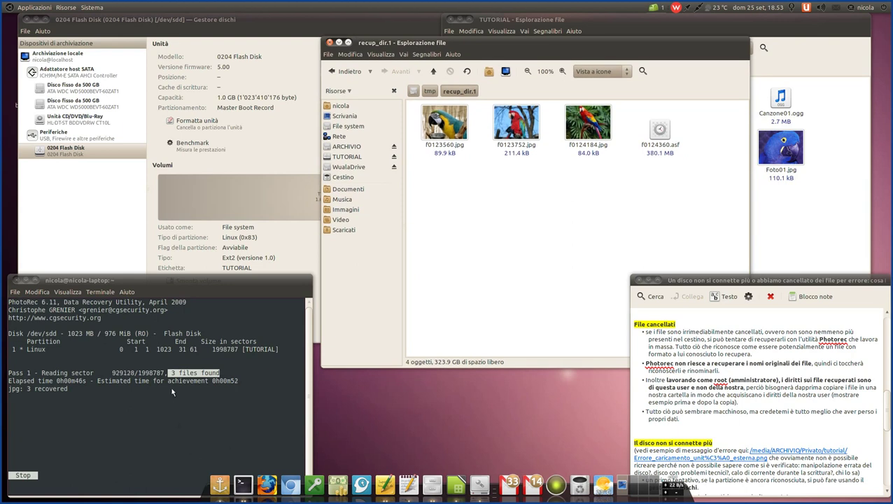
- Monitor the remaining time and recovered asf and gz files until all 9 files are saved
left_click(239, 398)
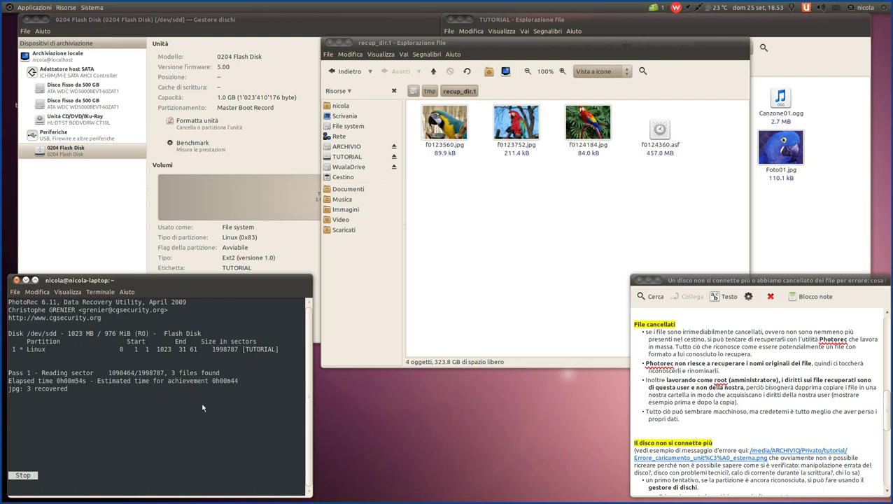
left_click_drag(218, 382, 238, 385)
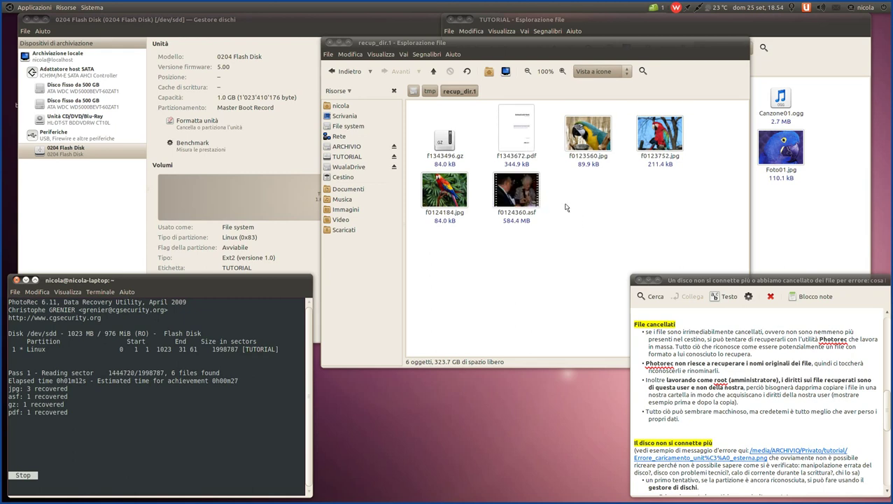
left_click(516, 193)
left_click(446, 144)
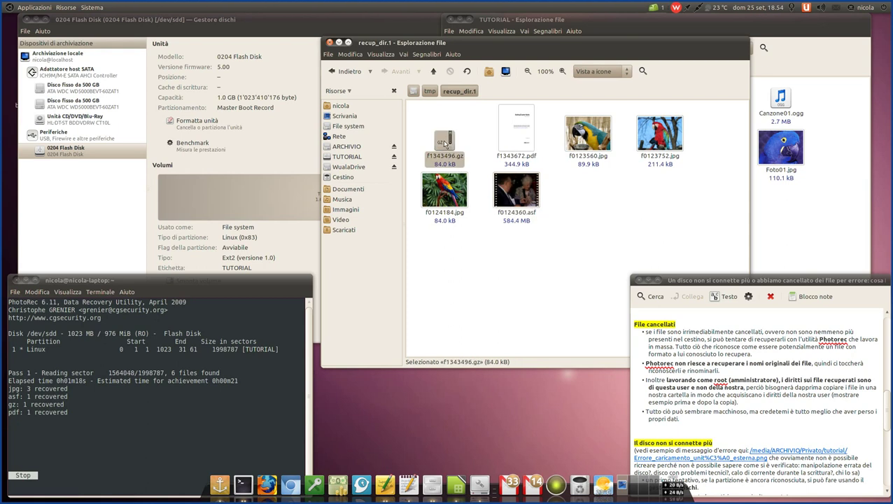
left_click(654, 208)
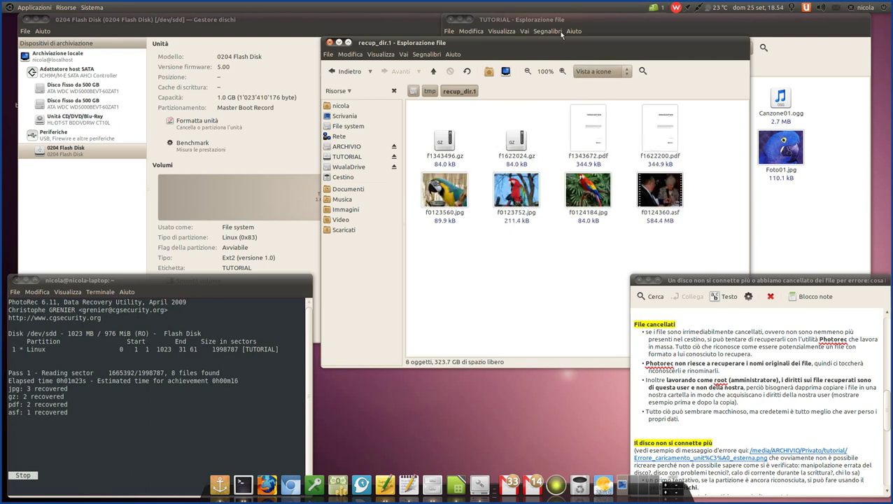
left_click_drag(571, 49, 252, 78)
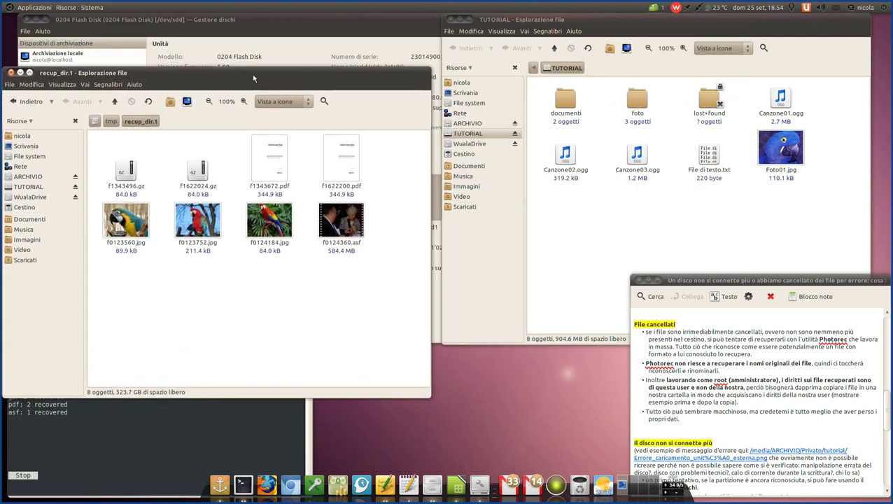
left_click(607, 207)
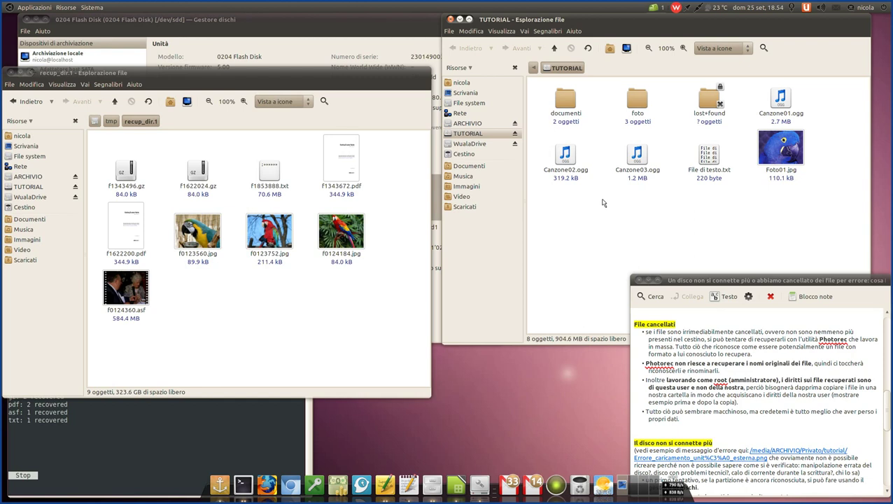
left_click_drag(245, 73, 524, 46)
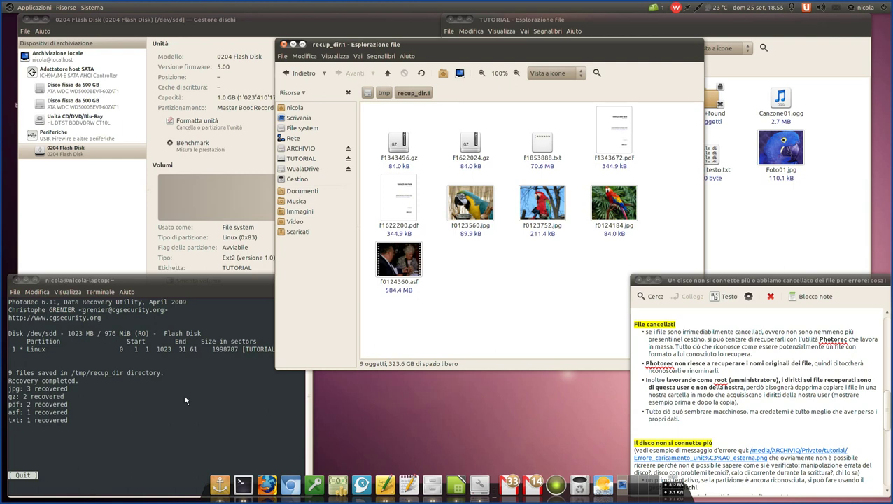
- Move the recup_dir.1 window left beside the TUTORIAL window, then bring the notes window forward
left_click_drag(584, 96, 539, 92)
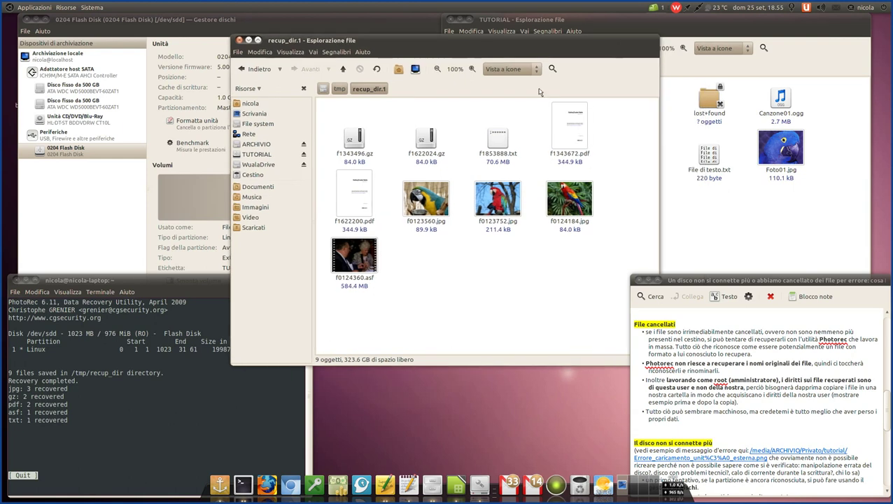
left_click(345, 259)
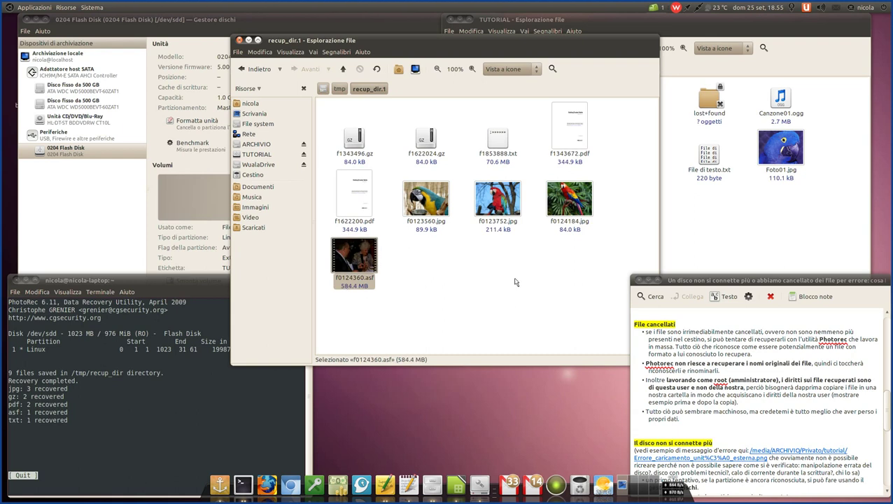
left_click_drag(537, 42, 323, 39)
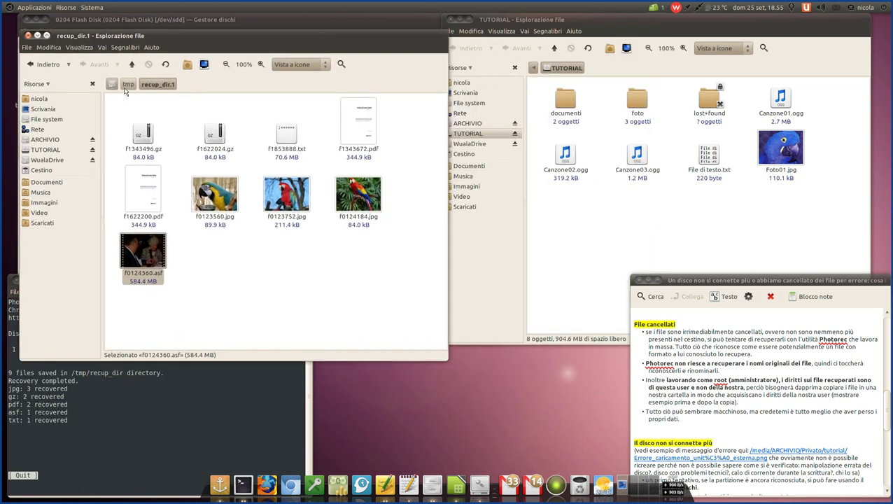
left_click(292, 286)
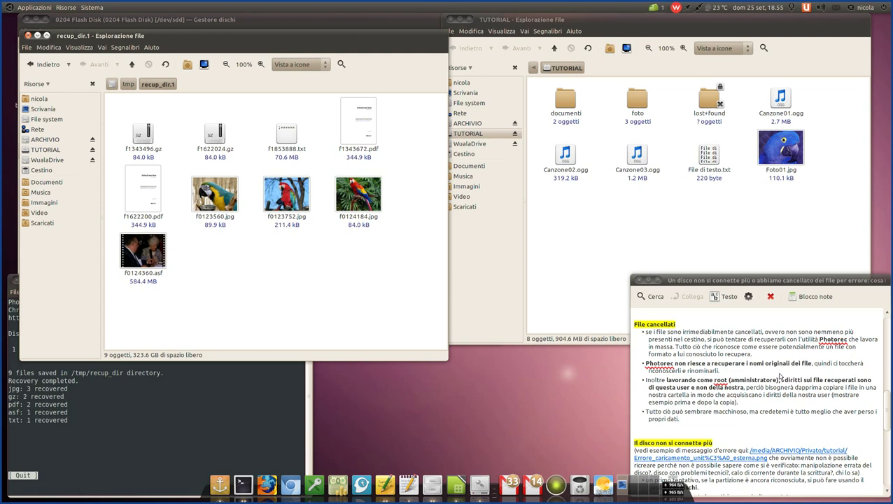
left_click(671, 368)
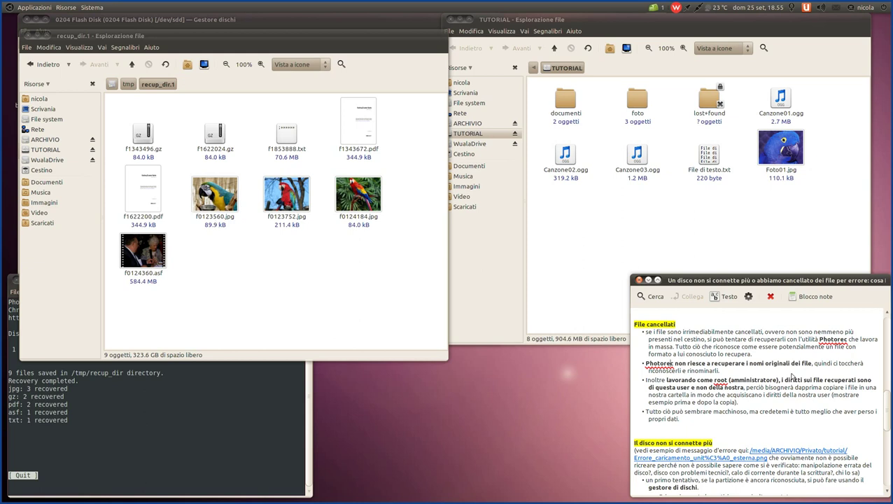
- Highlight the note's paragraph about working as root, then return to the recovered files window
triple_click(724, 404)
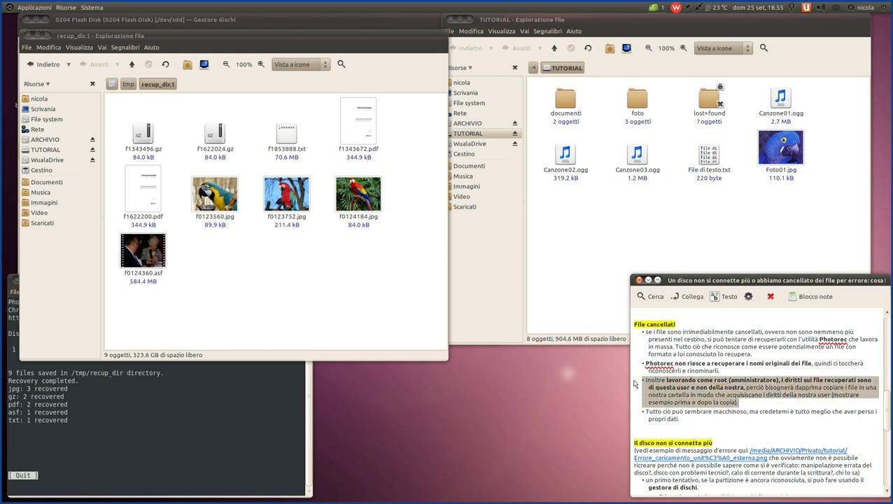
left_click(311, 450)
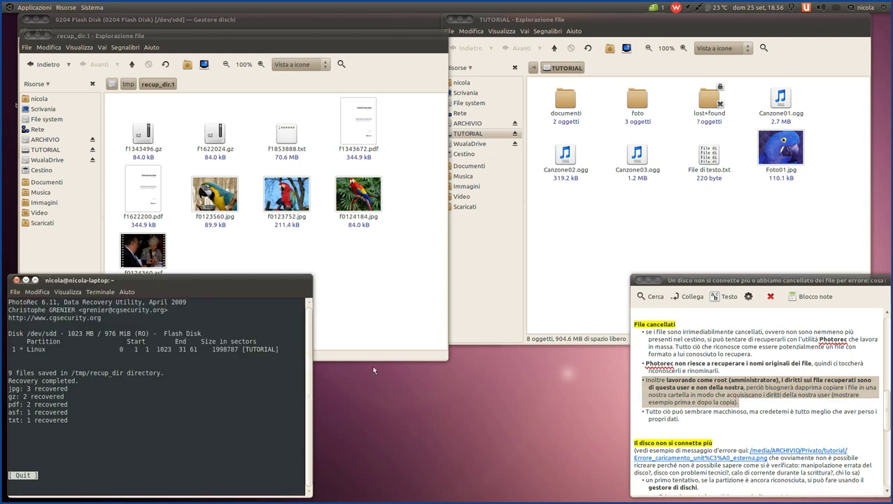
left_click(787, 382)
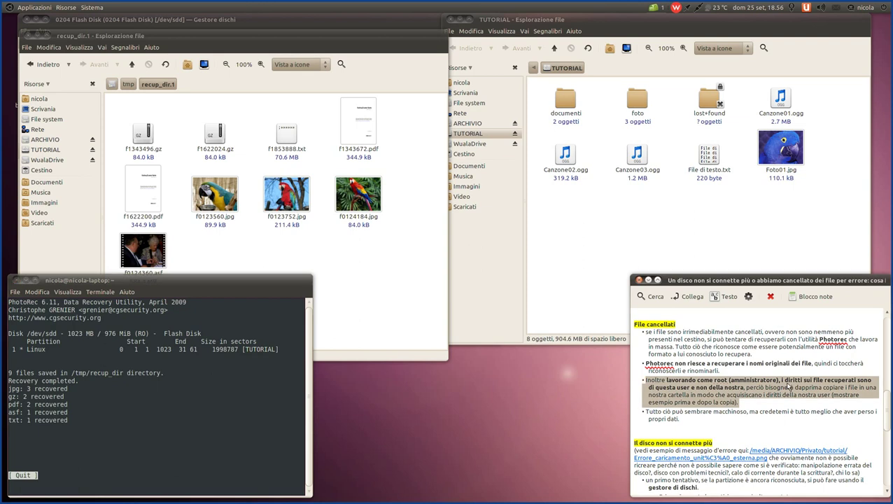
left_click(375, 257)
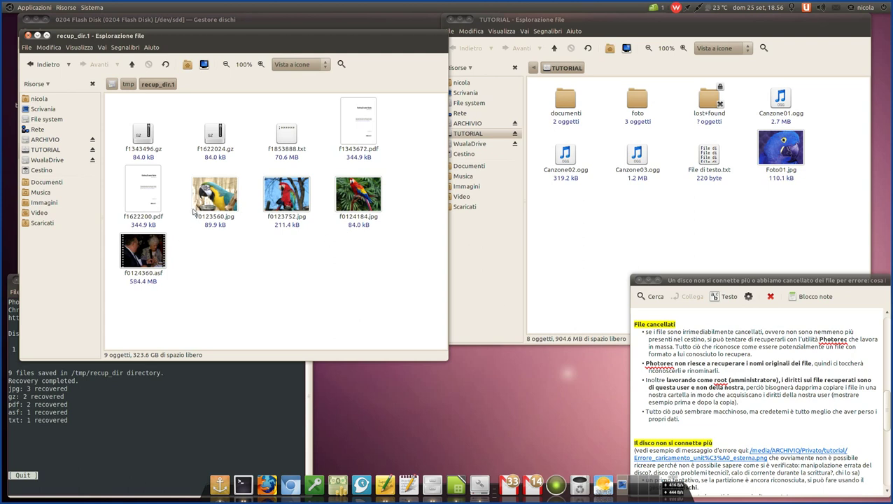
- Check the owner of recovered photo f0123560.jpg in its properties
right_click(210, 194)
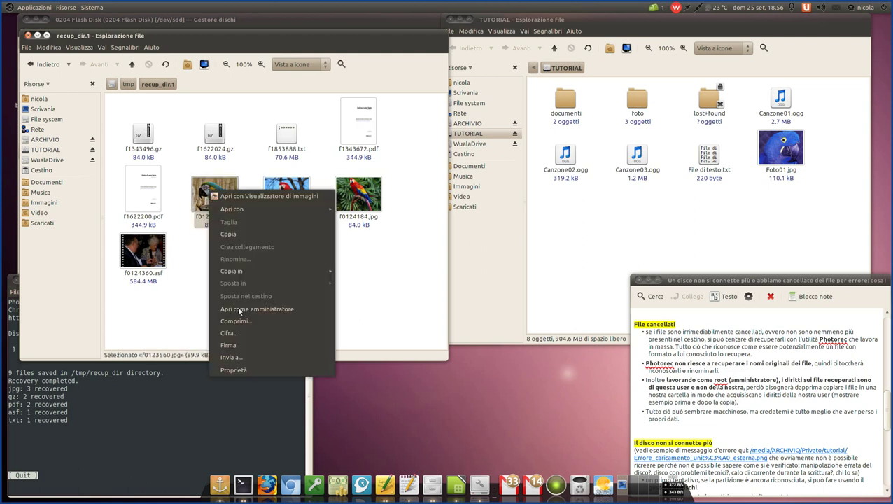
left_click(242, 369)
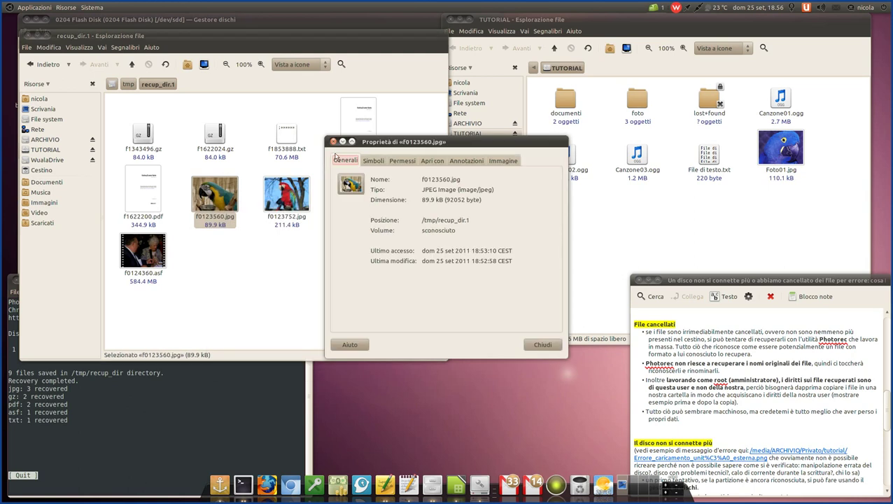
left_click(405, 162)
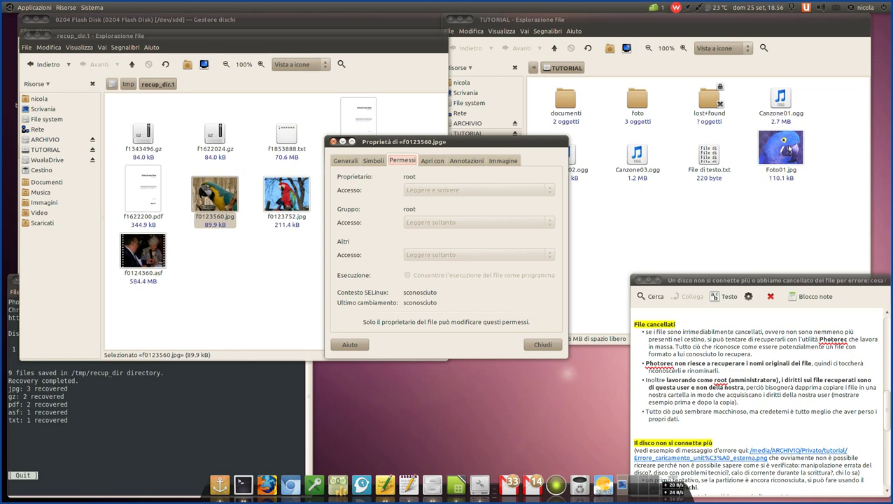
- Compare Foto01.jpg's owner side by side with f0123560.jpg, then close both properties dialogs
right_click(789, 149)
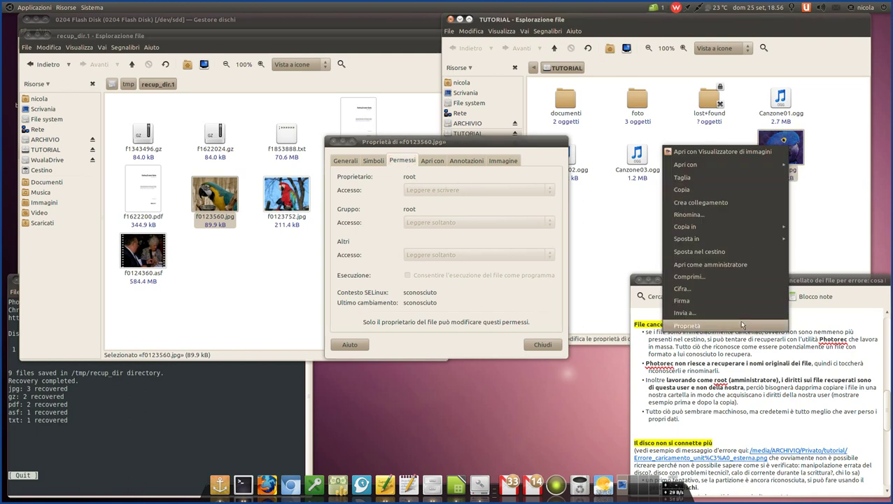
left_click(739, 320)
left_click(402, 167)
left_click_drag(412, 148, 693, 90)
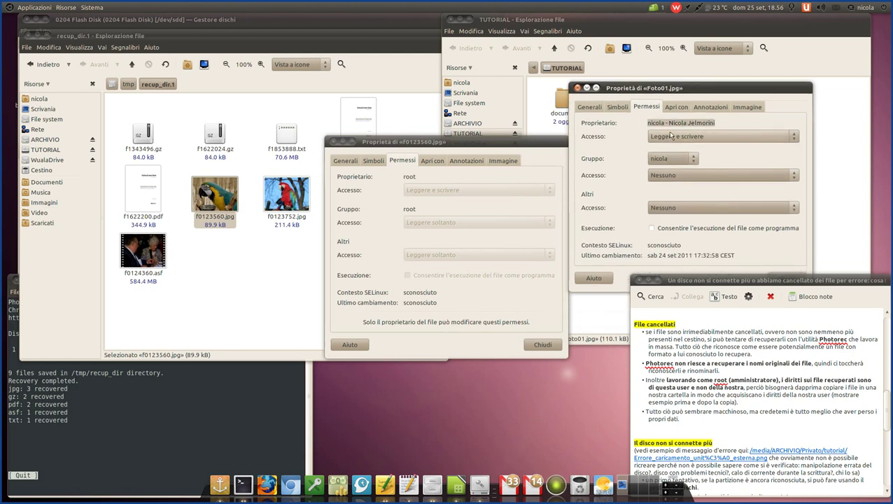
left_click_drag(645, 87, 687, 49)
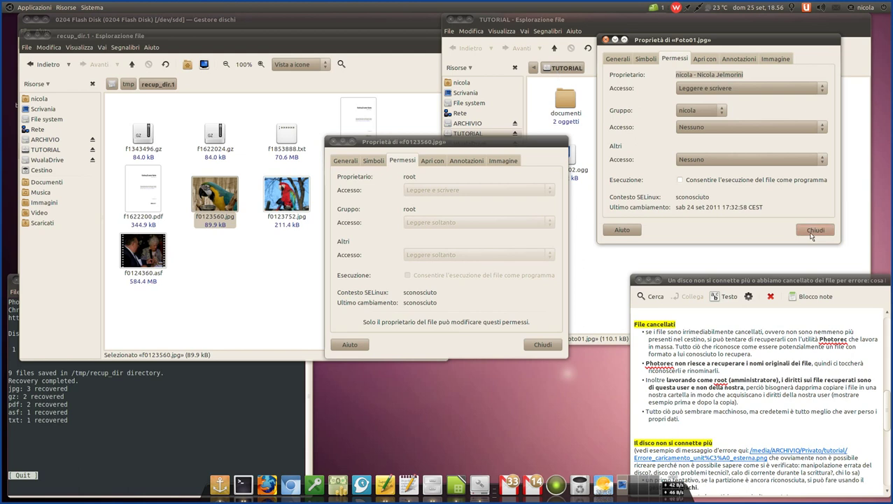
left_click(815, 229)
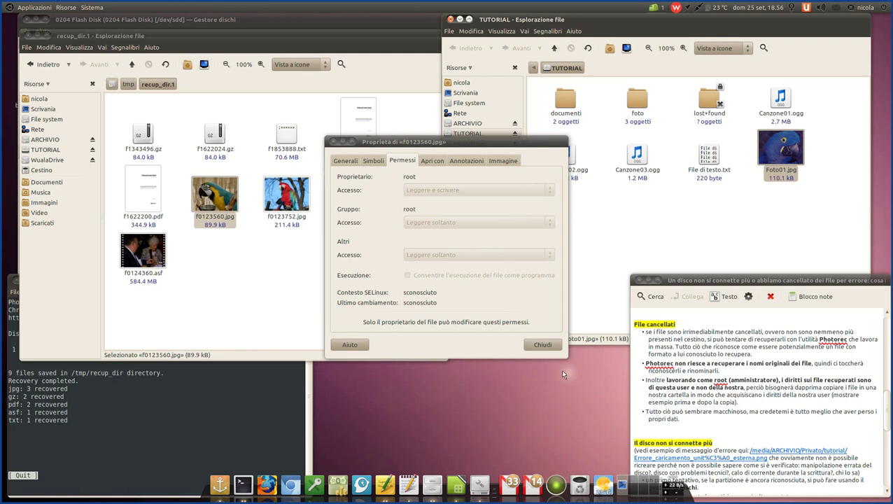
left_click(554, 343)
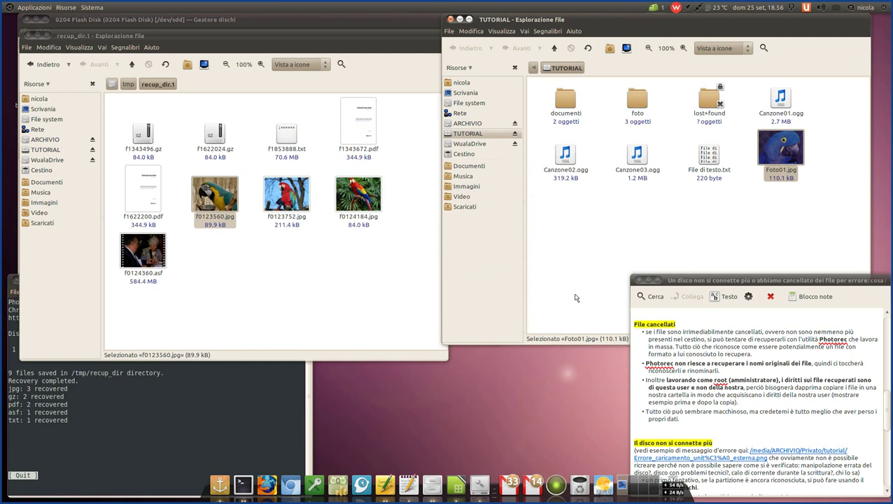
- Copy the three recovered parrot JPGs and f0124360.asf from recup_dir.1 into TUTORIAL
left_click(299, 274)
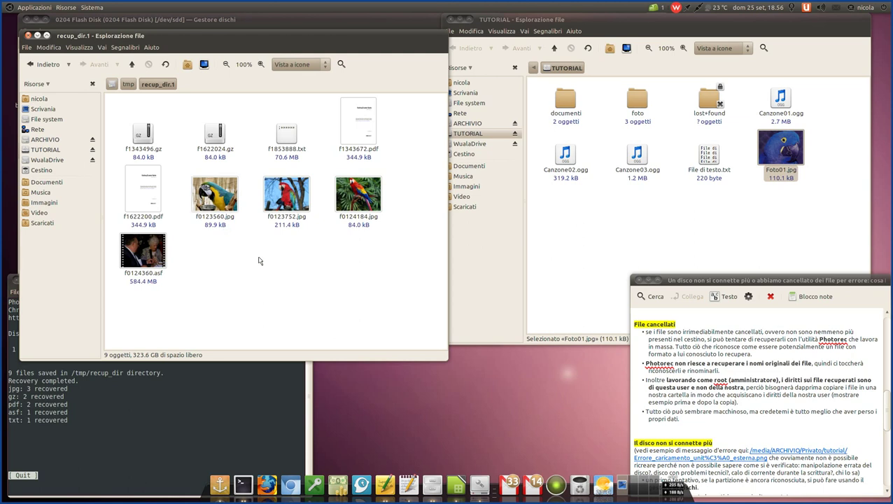
left_click(707, 209)
left_click_drag(405, 237, 215, 185)
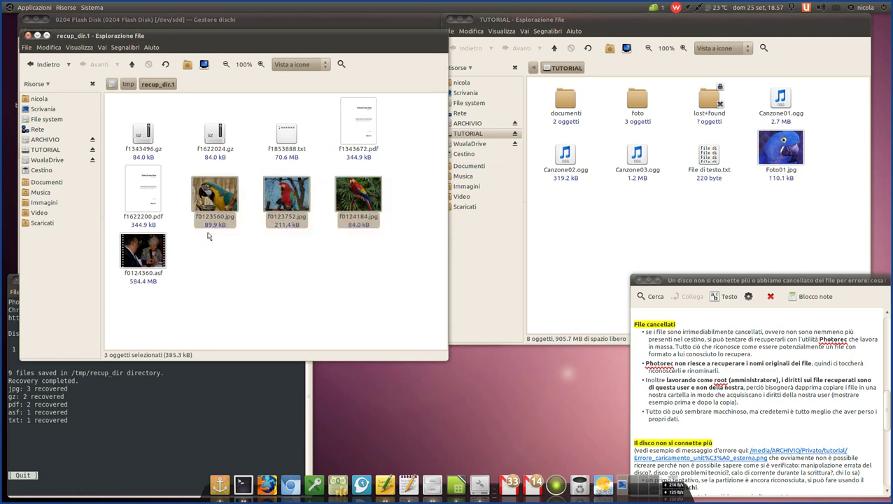
left_click(146, 254, "ctrl")
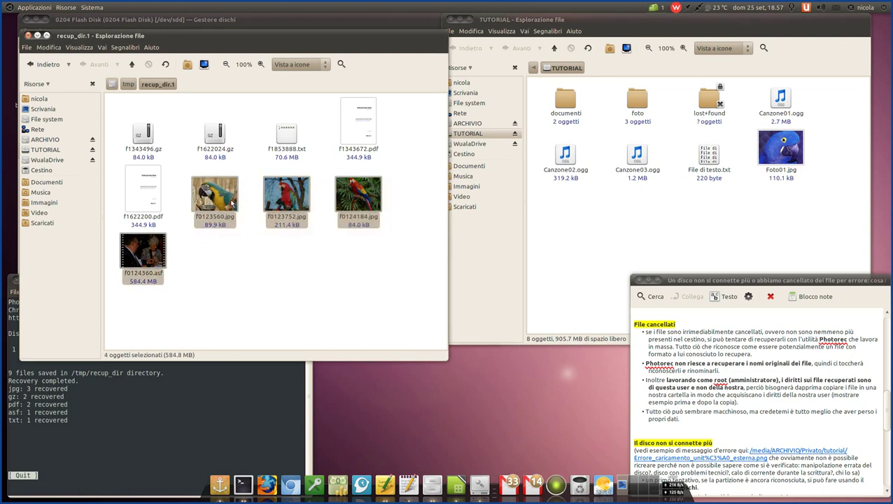
left_click_drag(215, 196, 625, 229)
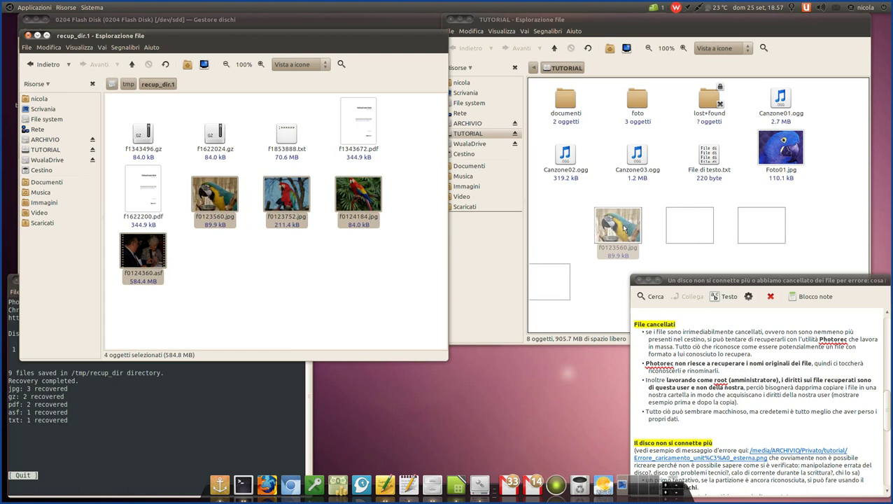
left_click_drag(625, 229, 623, 229)
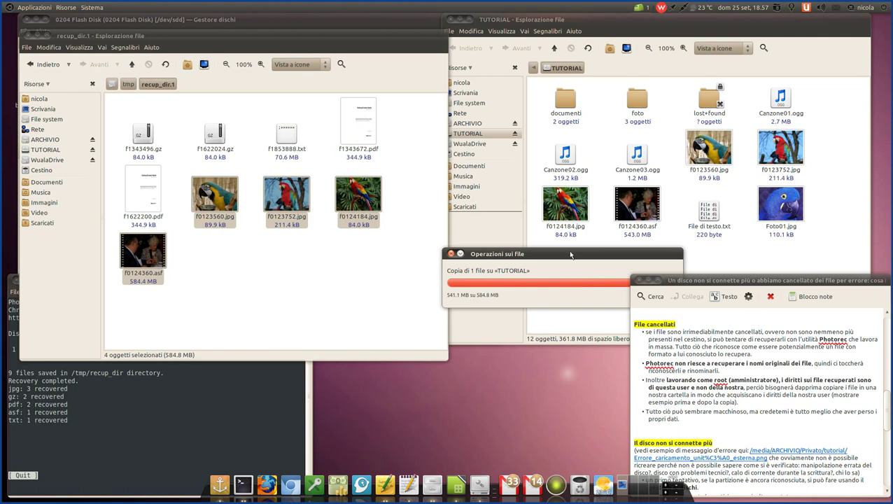
- Confirm the owner of the copied f0123560.jpg in TUTORIAL via its properties
left_click_drag(571, 254, 239, 189)
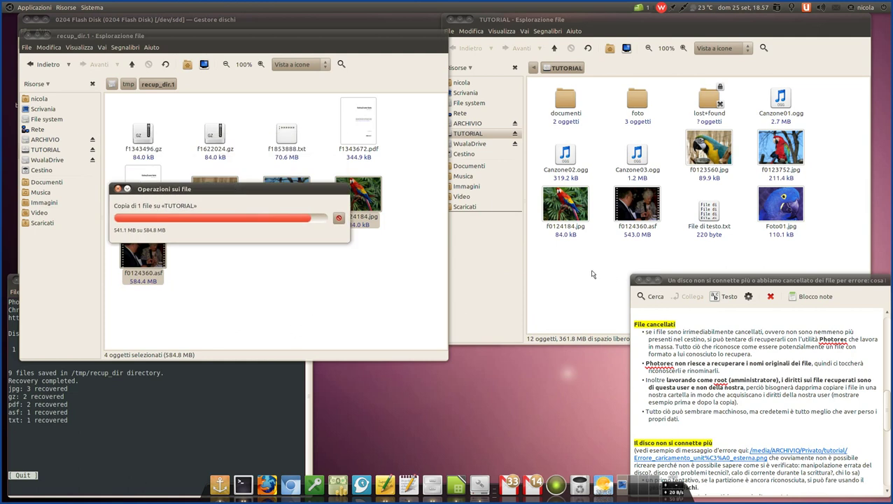
left_click(608, 231)
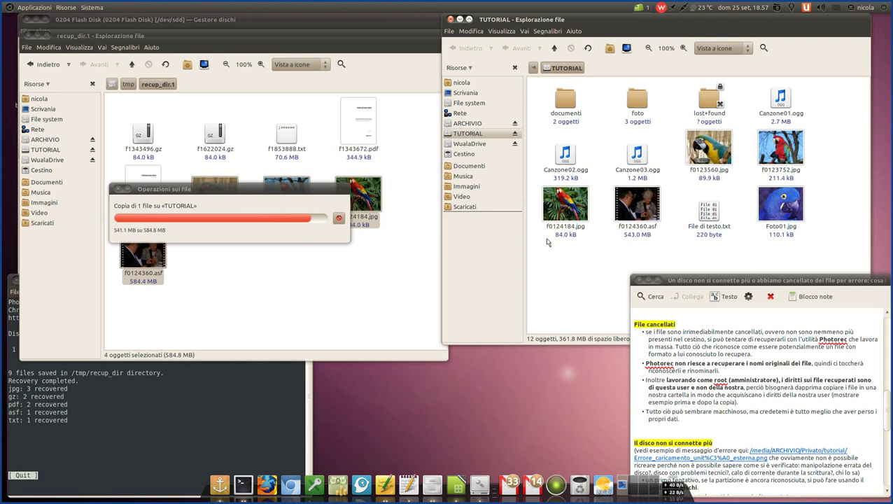
left_click(714, 149)
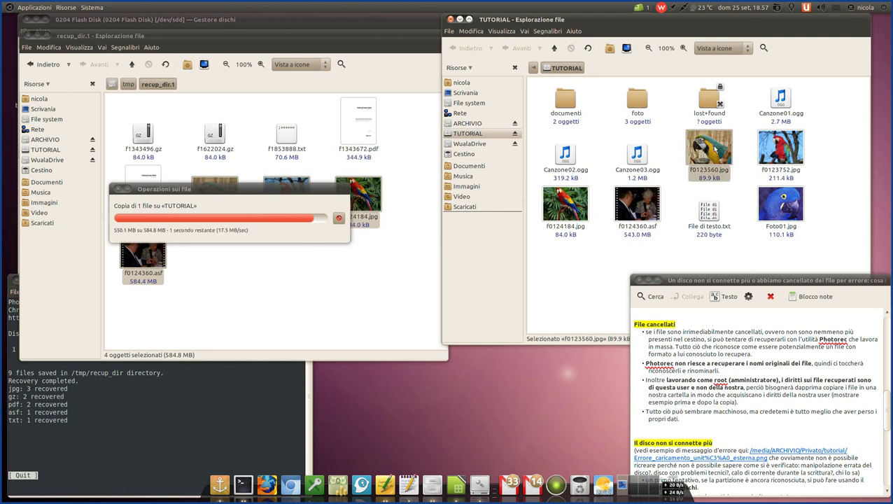
right_click(715, 149)
left_click(747, 328)
left_click(410, 169)
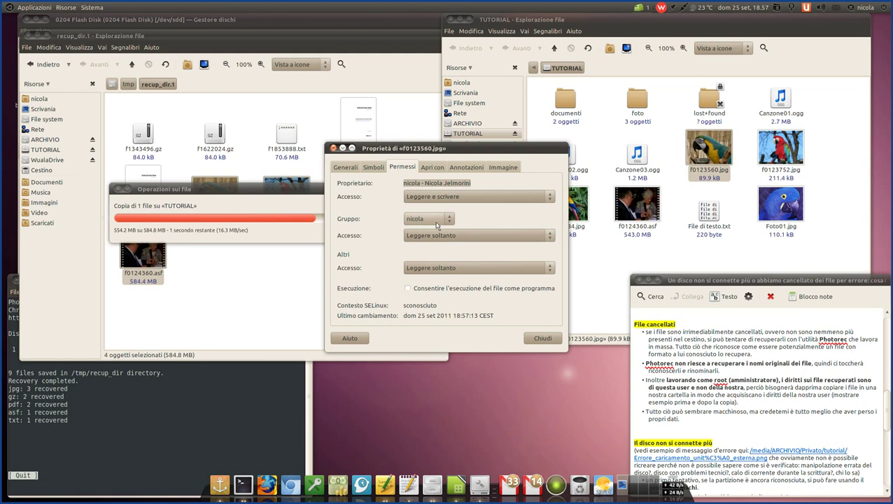
left_click(542, 339)
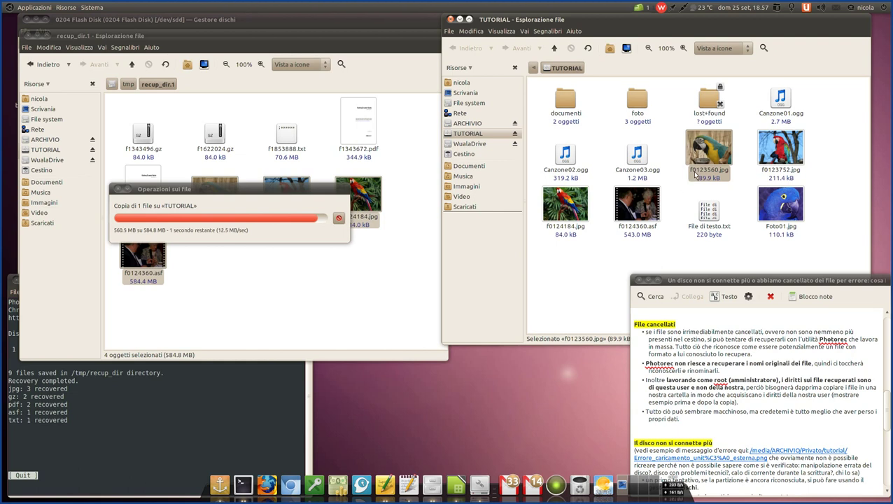
- Move the copy progress lower and select the original f0123560.jpg in recup_dir.1
left_click(774, 172)
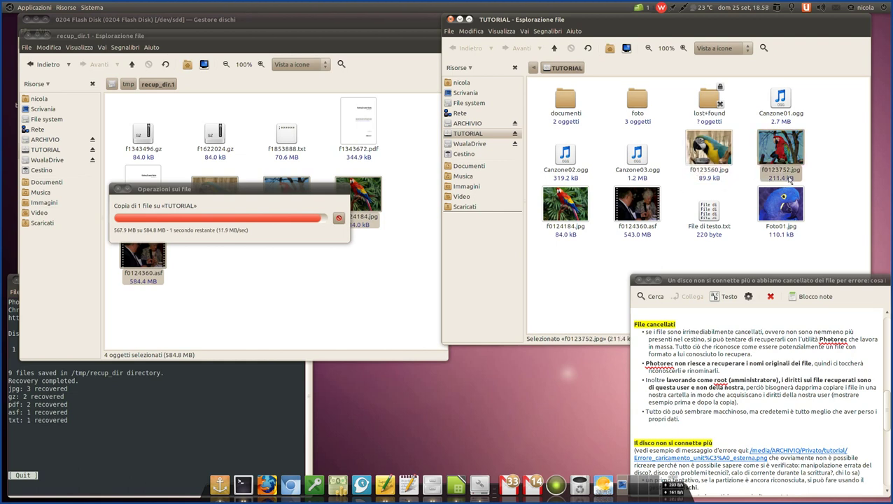
left_click(599, 268)
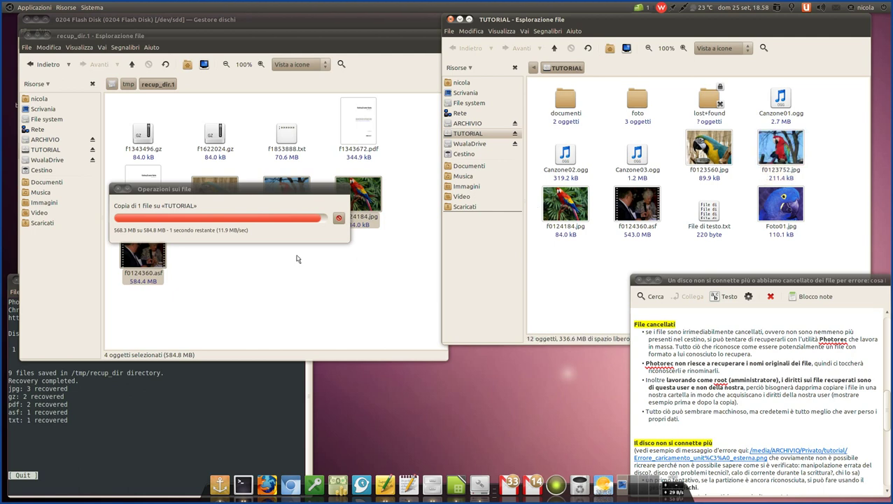
left_click_drag(190, 187, 364, 327)
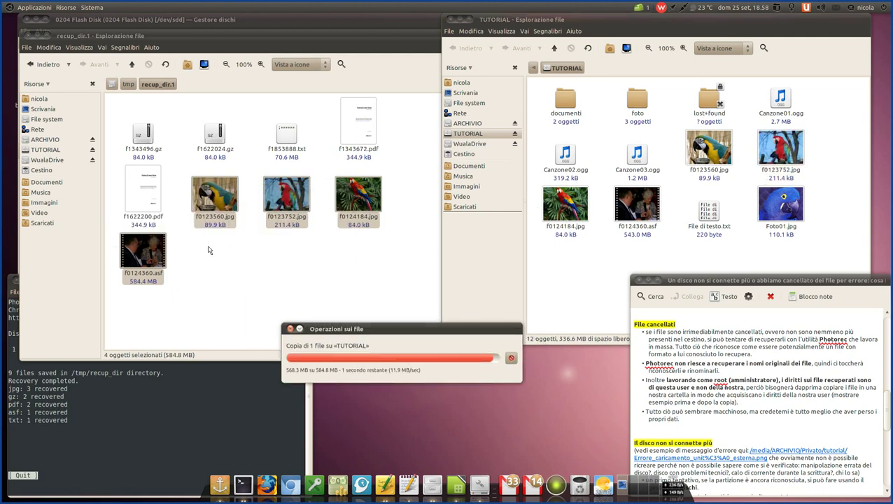
left_click(274, 252)
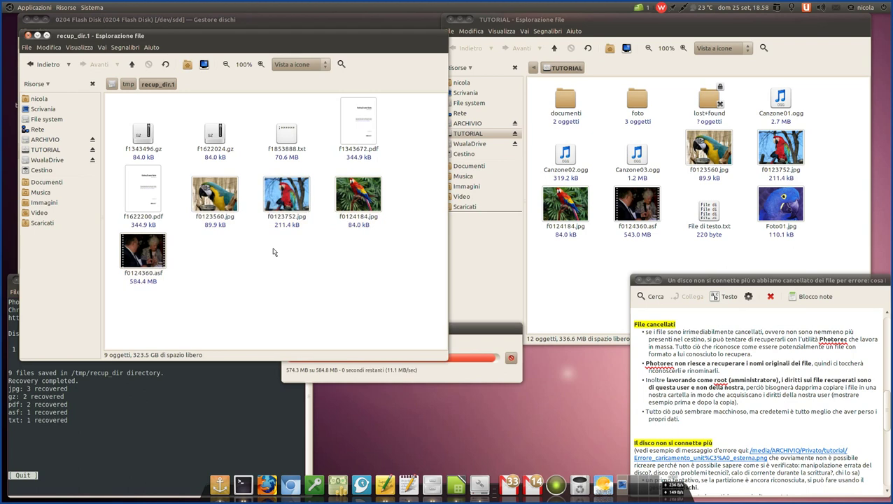
left_click(217, 207)
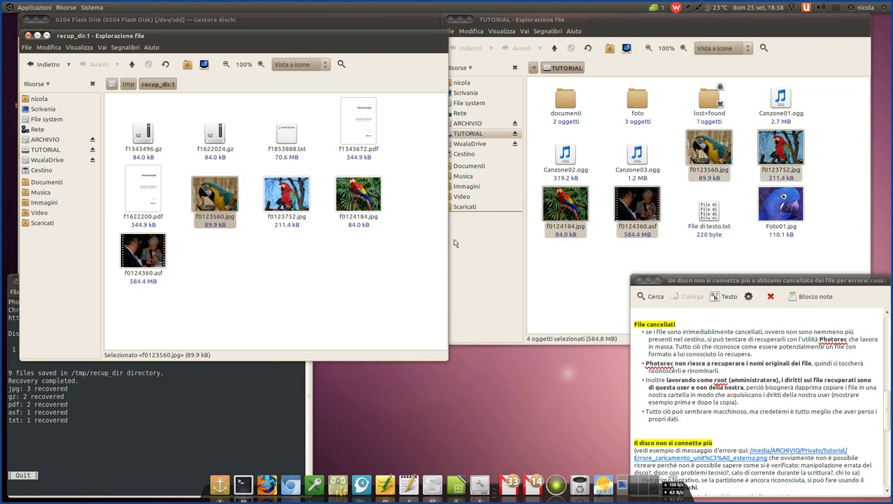
left_click(588, 278)
left_click(339, 266)
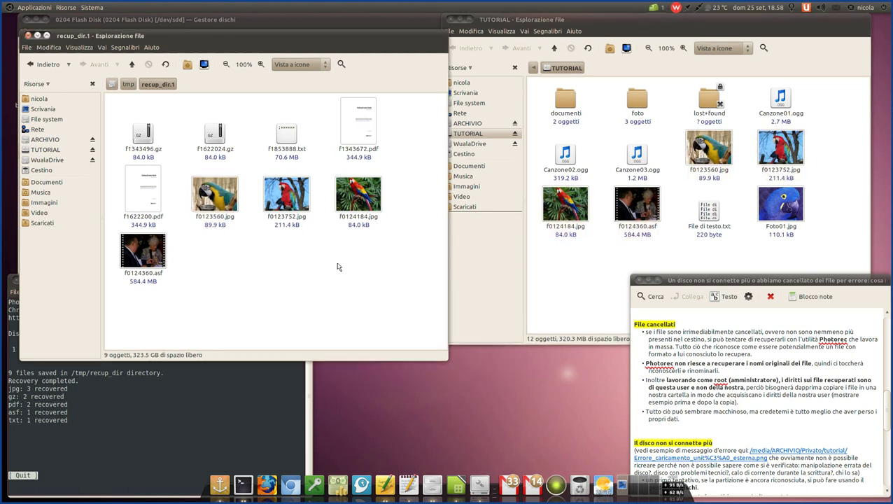
left_click(566, 277)
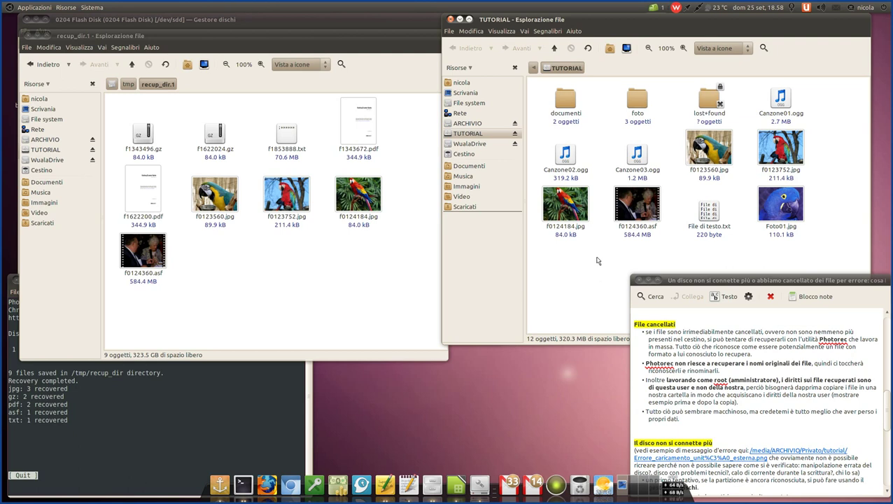
left_click(675, 328)
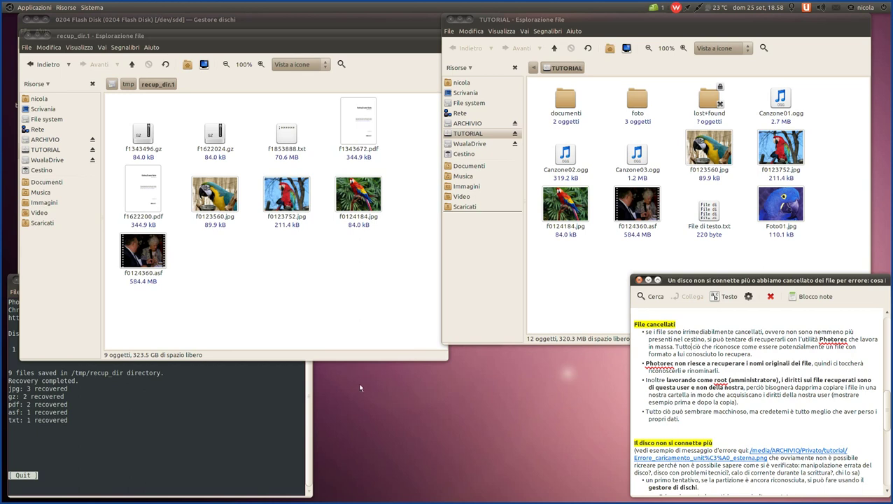
- Quit PhotoRec from the recovery-completed screen through its [ Quit ] options
left_click(270, 442)
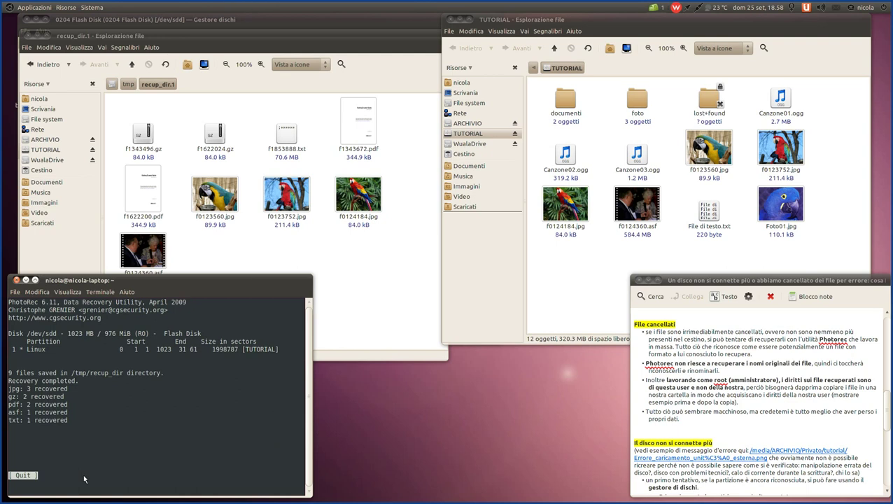
key("Return")
key("Right")
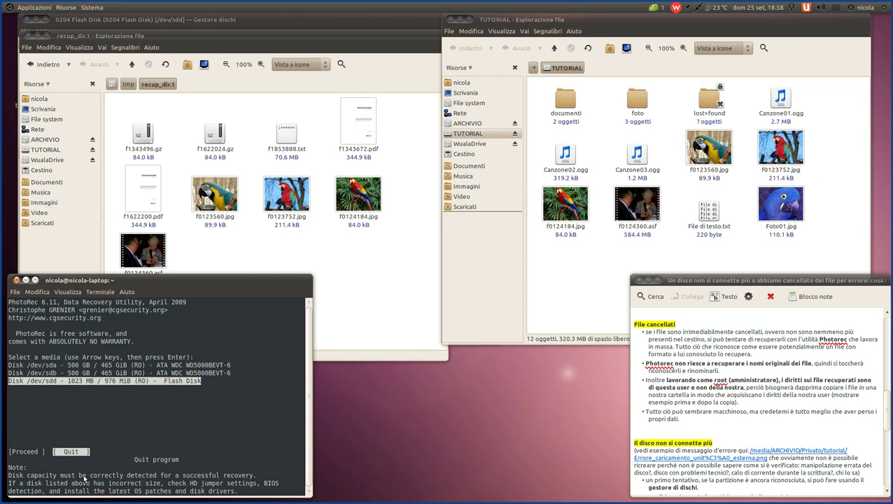
key("Return")
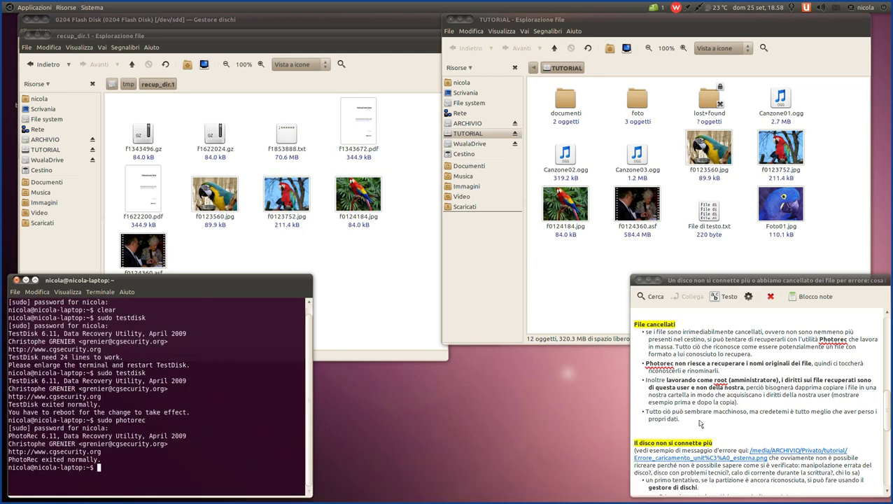
- Highlight the deleted-files section's closing remarks, then scroll to 'Il disco non si connette più'
left_click_drag(700, 423, 643, 414)
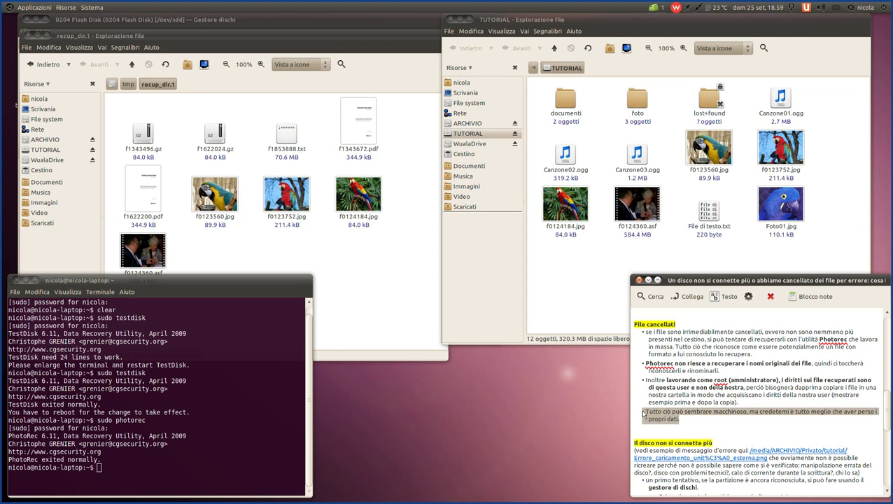
scroll(712, 391, "down", 3)
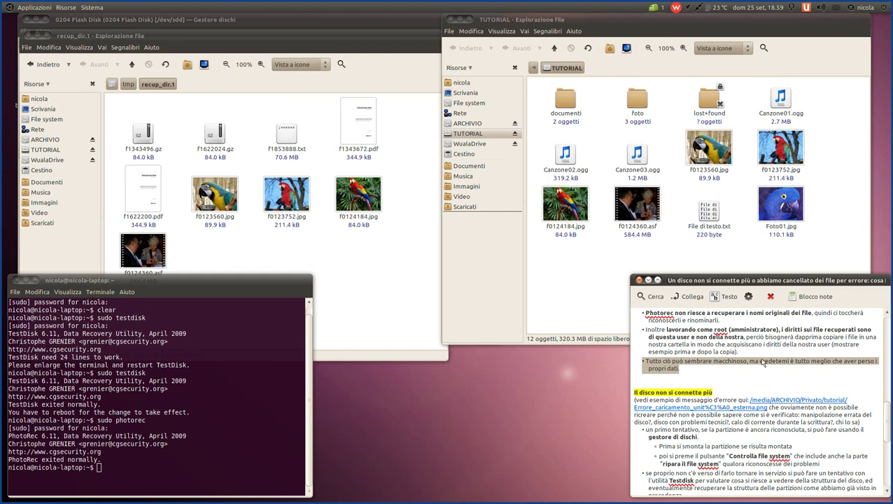
left_click(762, 361)
left_click_drag(759, 364, 881, 364)
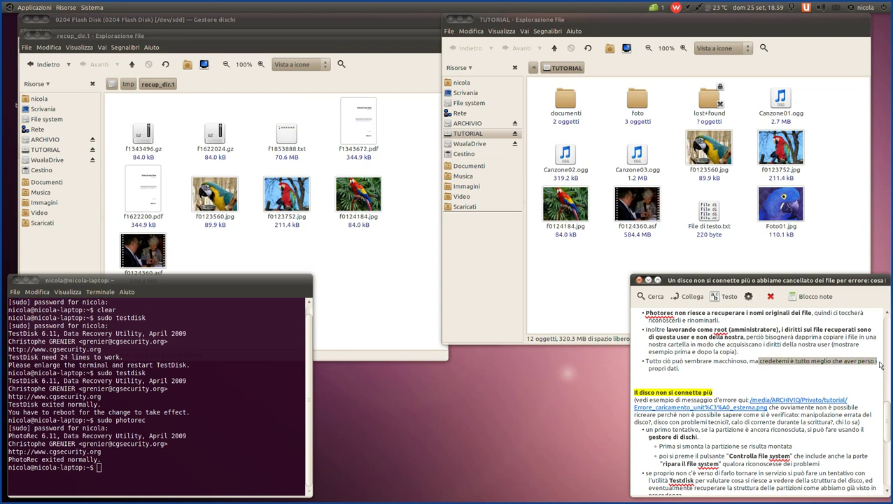
left_click_drag(881, 364, 692, 371)
left_click(692, 372)
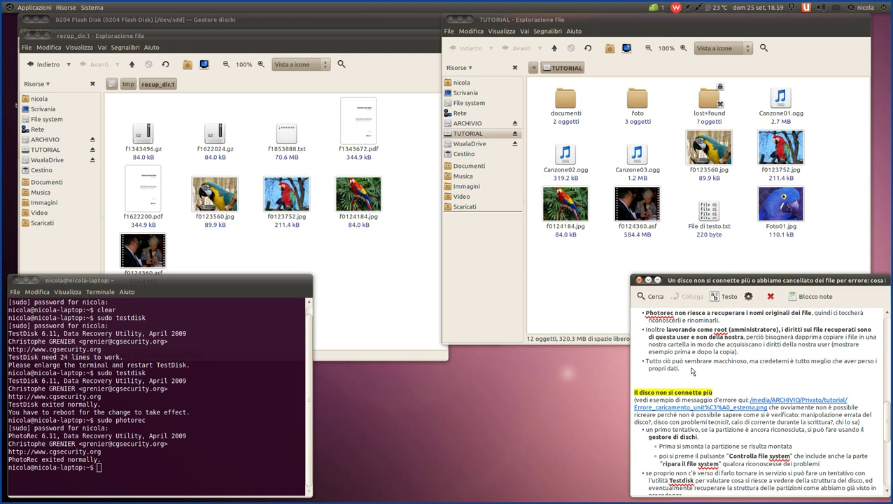
scroll(692, 371, "down", 3)
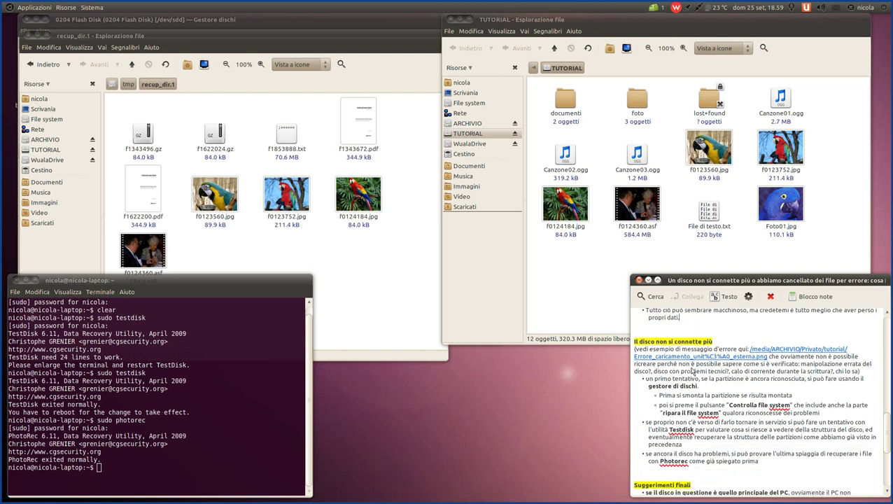
scroll(692, 372, "down", 2)
scroll(692, 372, "up", 2)
- View the note's linked mount-error screenshot, close it, and close the recup_dir.1 window
left_click(65, 281)
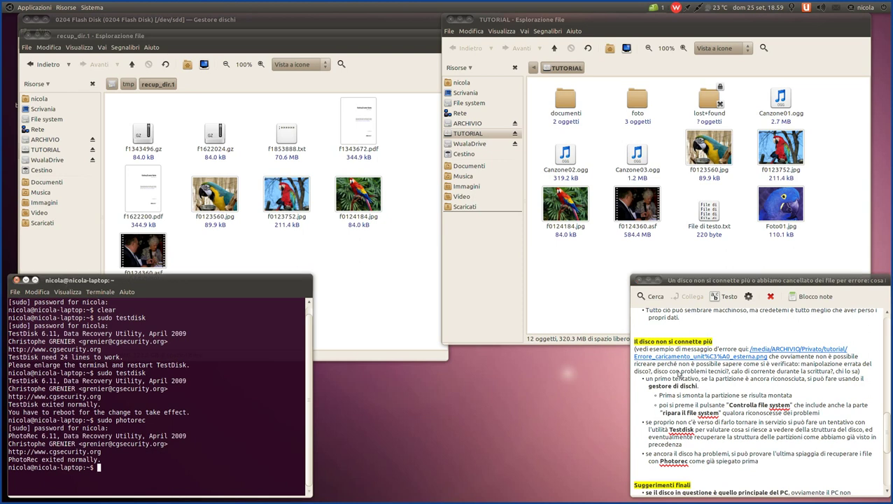
left_click(693, 362)
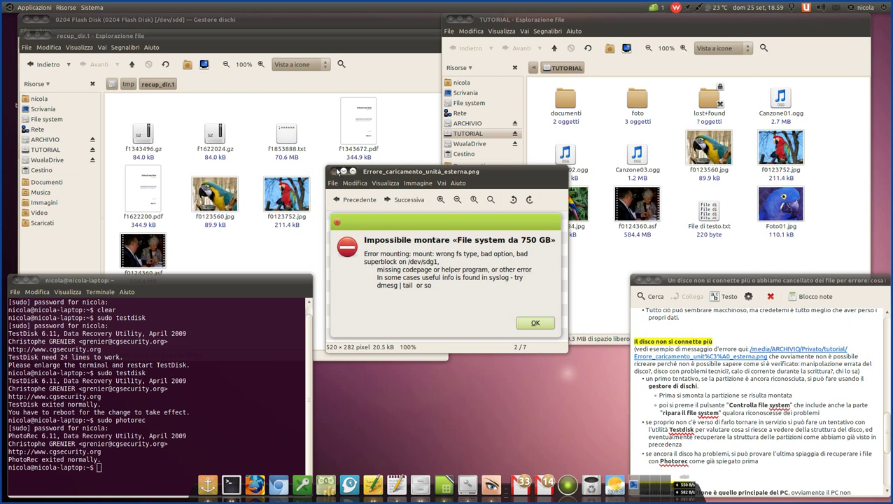
left_click(335, 172)
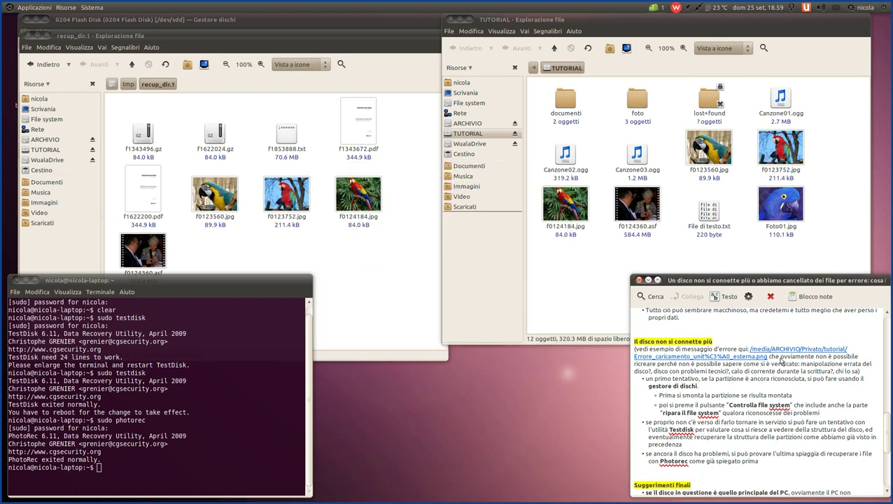
left_click(38, 35)
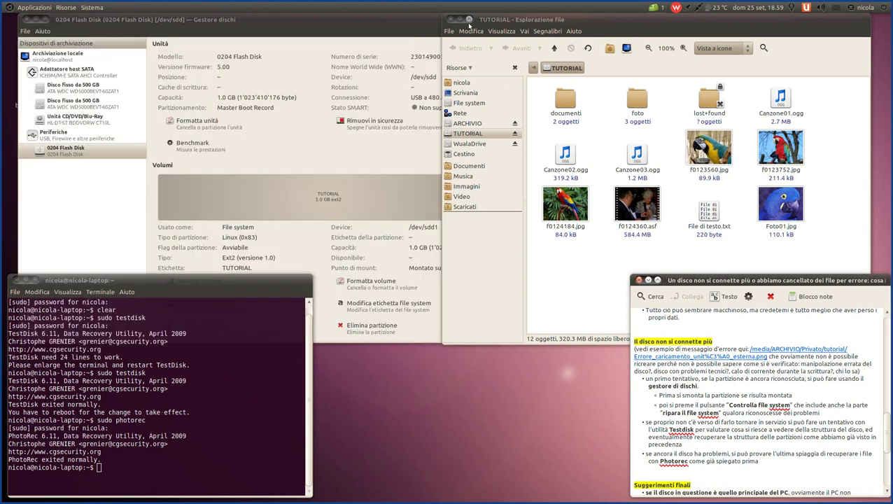
- Close the TUTORIAL folder, highlight the note's disk-manager bullet, and bring up Gestore dischi
left_click(451, 20)
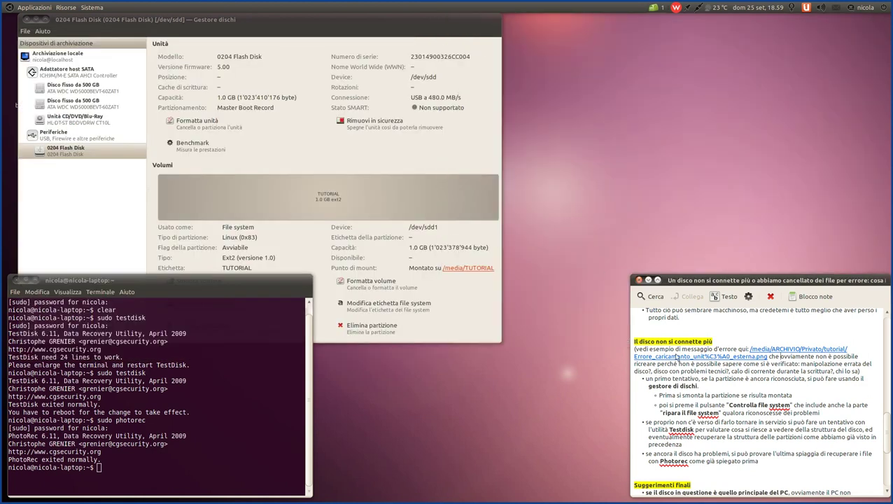
scroll(787, 363, "down", 1)
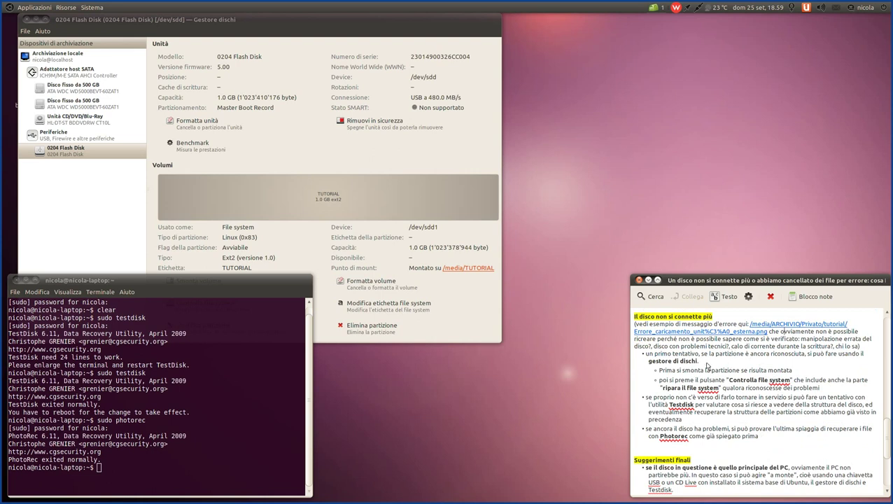
triple_click(647, 355)
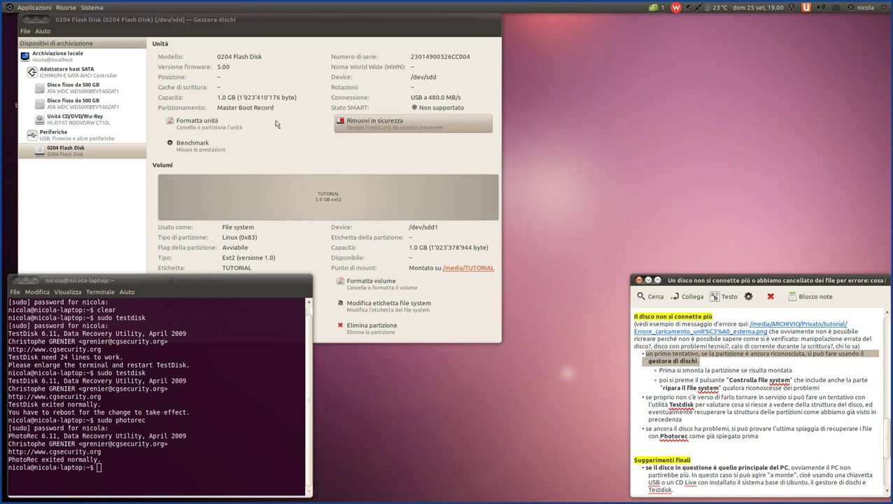
left_click(211, 21)
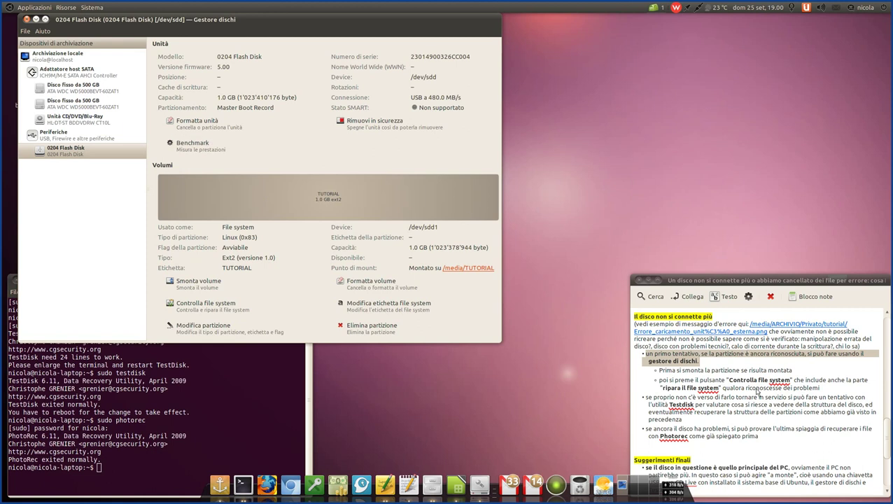
left_click(757, 391)
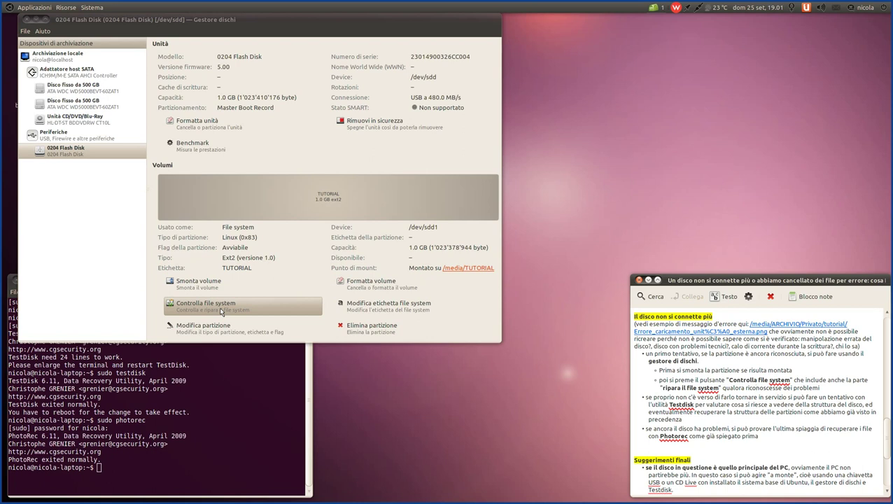
left_click(221, 311)
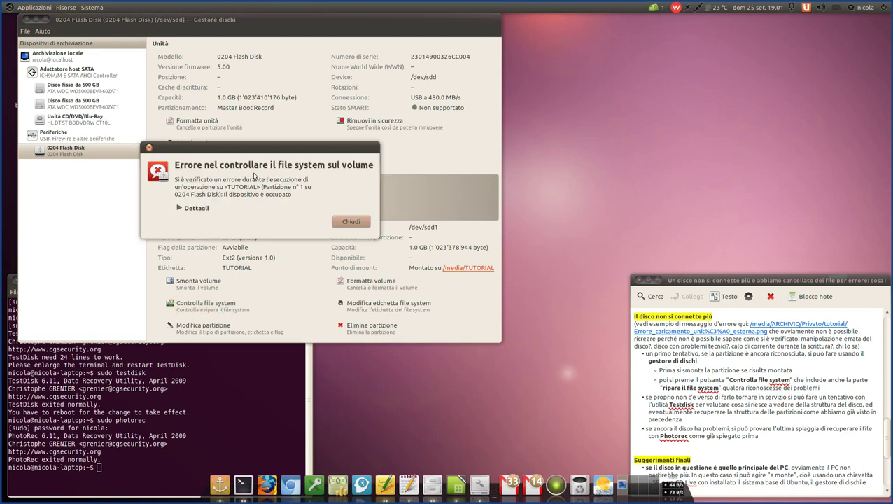
left_click_drag(247, 150, 315, 133)
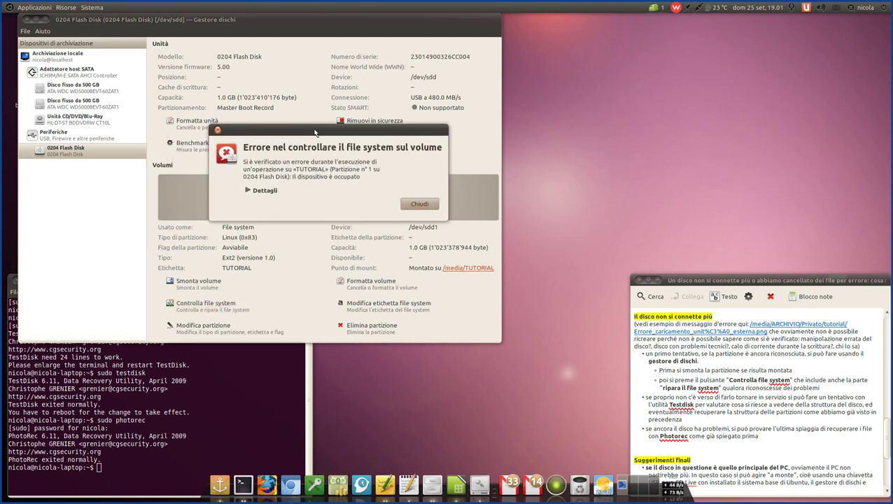
left_click(249, 190)
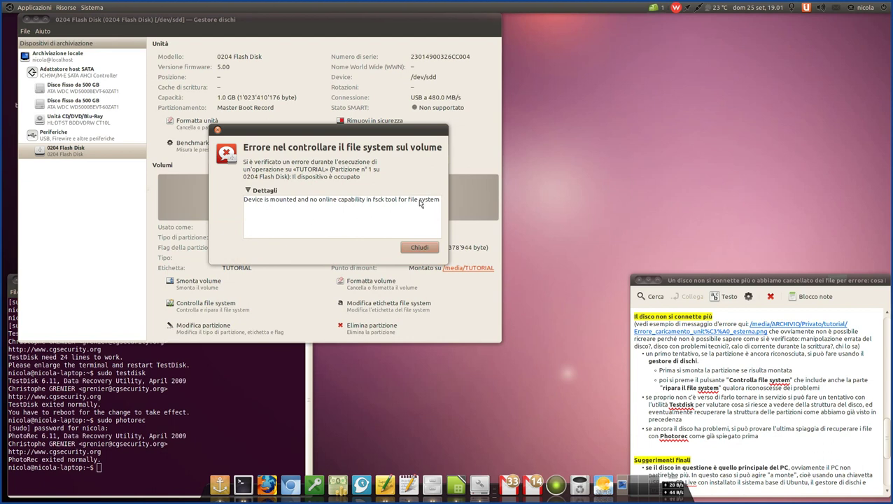
left_click_drag(419, 199, 244, 196)
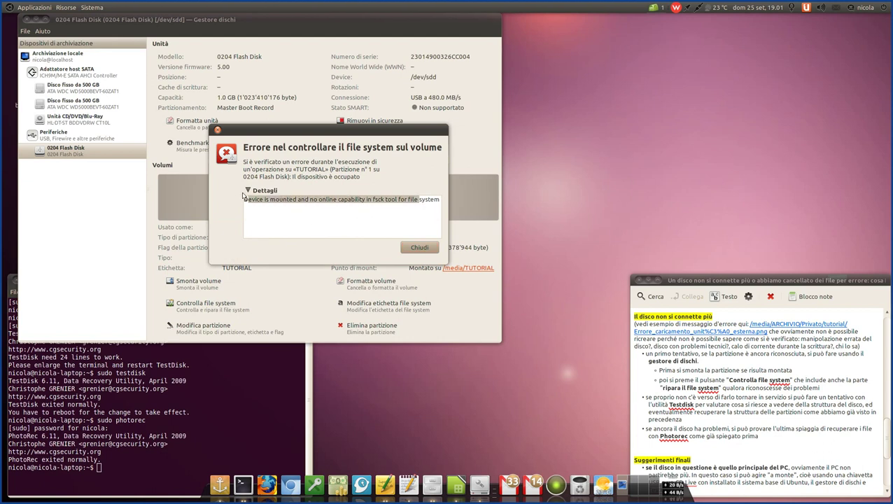
left_click(332, 218)
left_click_drag(337, 138, 315, 112)
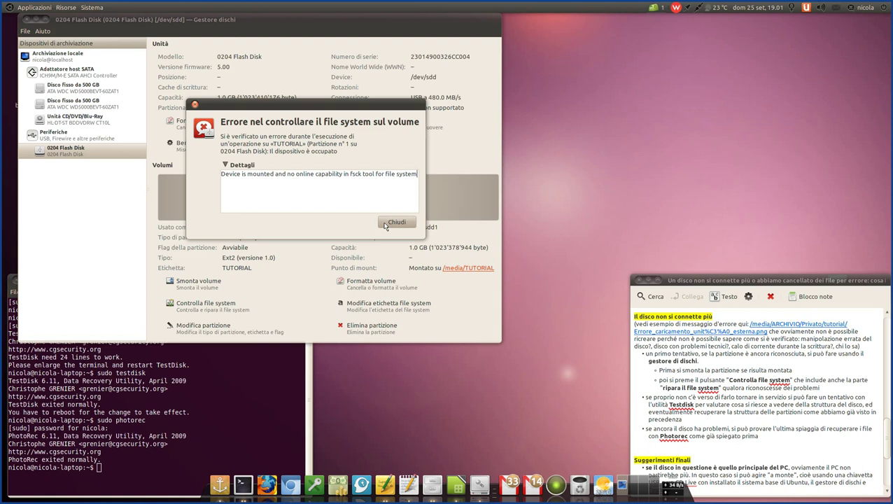
left_click(397, 222)
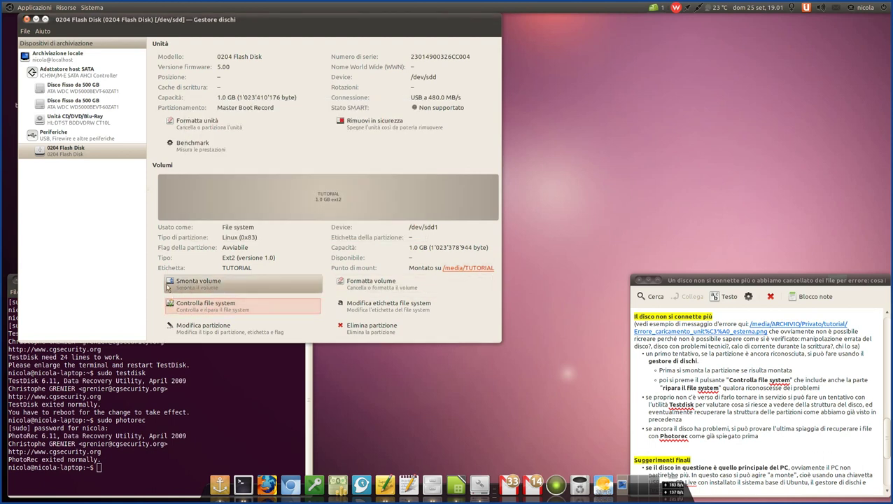
- Unmount the TUTORIAL volume and run a file system check, which reports it clean
left_click(208, 284)
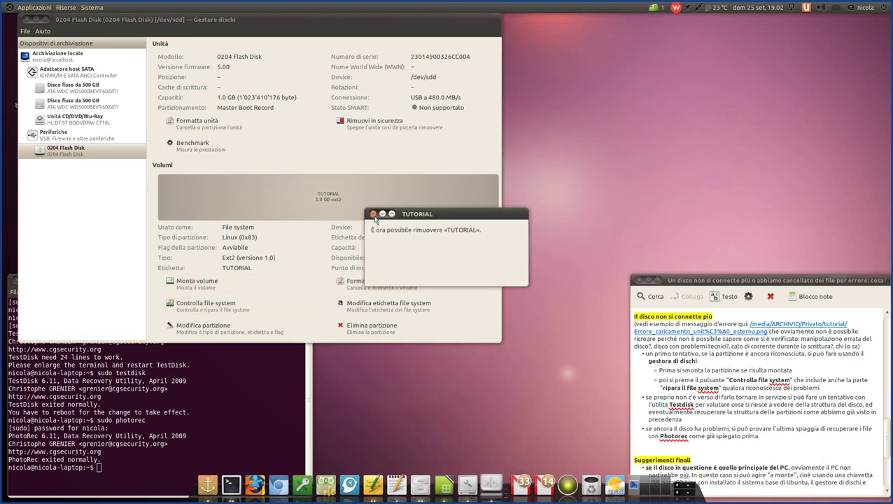
left_click(373, 213)
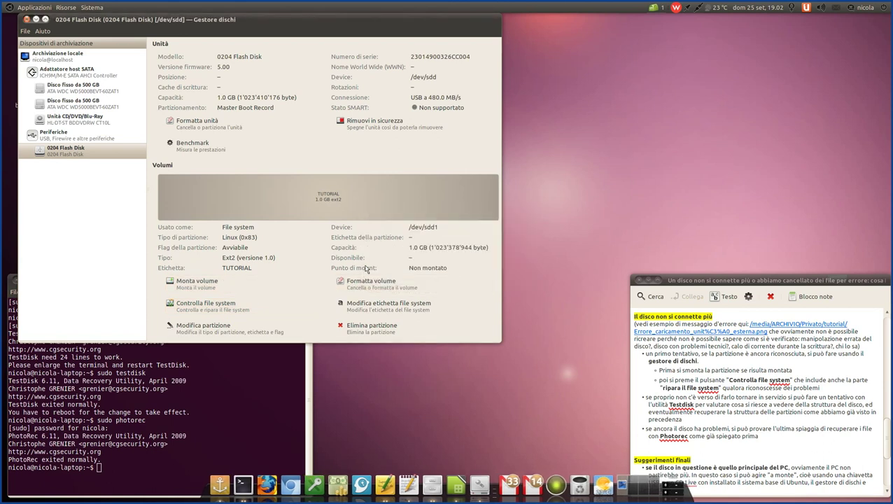
left_click(193, 308)
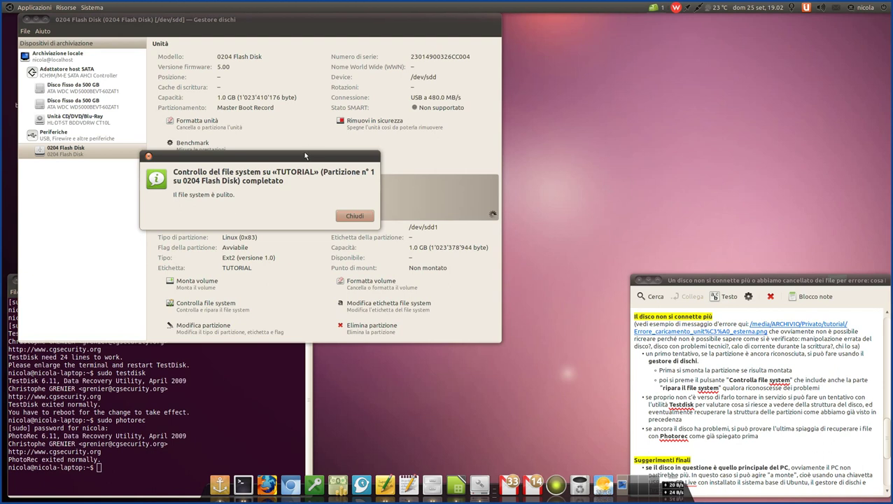
left_click_drag(305, 154, 348, 163)
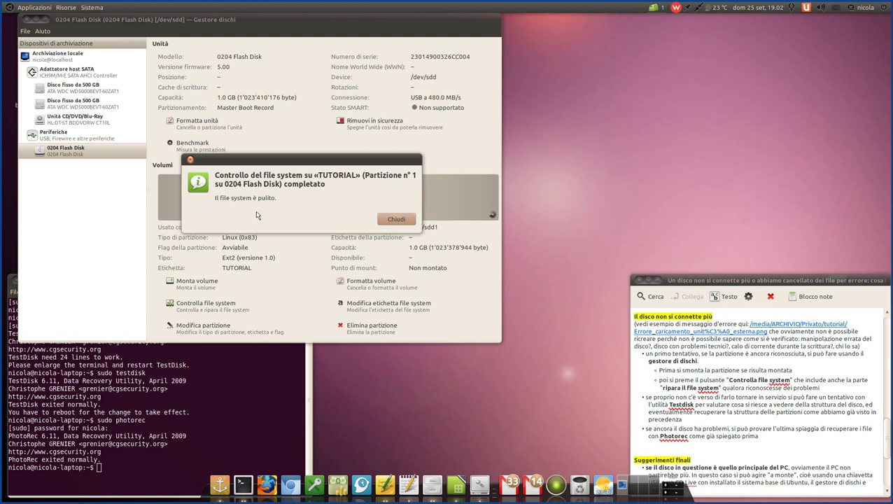
left_click(393, 221)
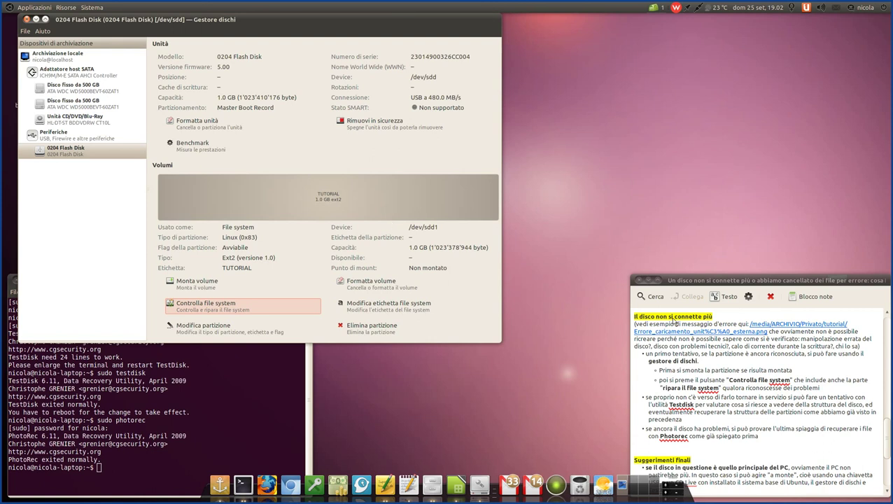
- Scroll further through the Tomboy note, then bring the terminal forward
left_click(689, 387)
scroll(688, 382, "down", 3)
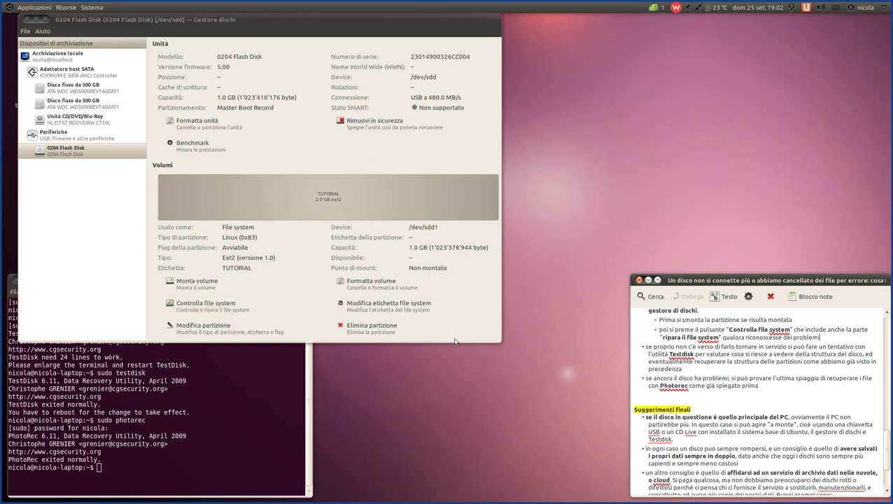
left_click(212, 453)
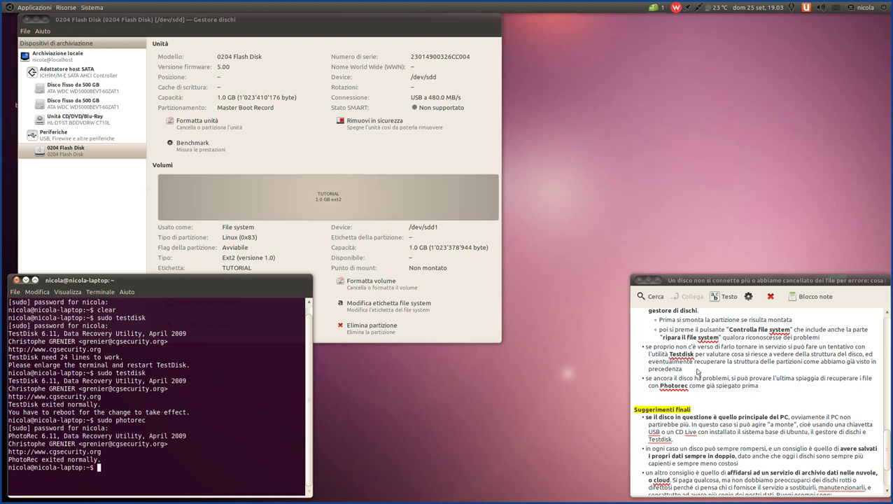
left_click_drag(698, 372, 640, 352)
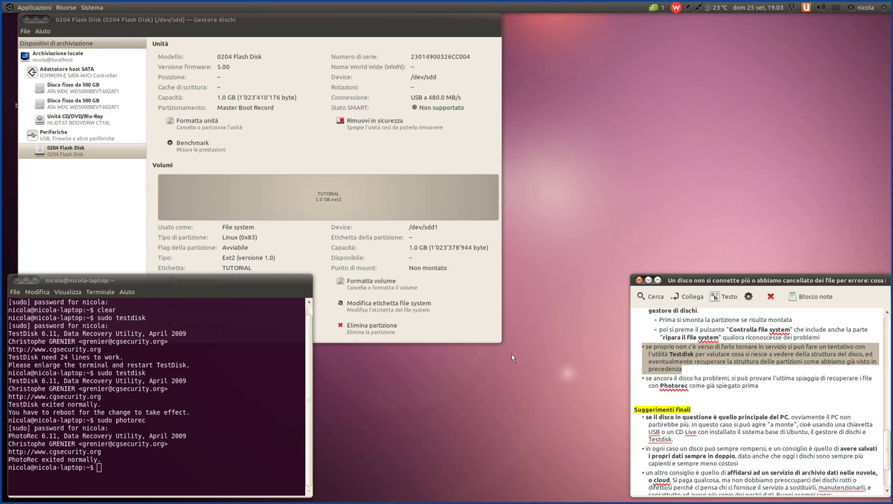
left_click_drag(678, 367, 637, 352)
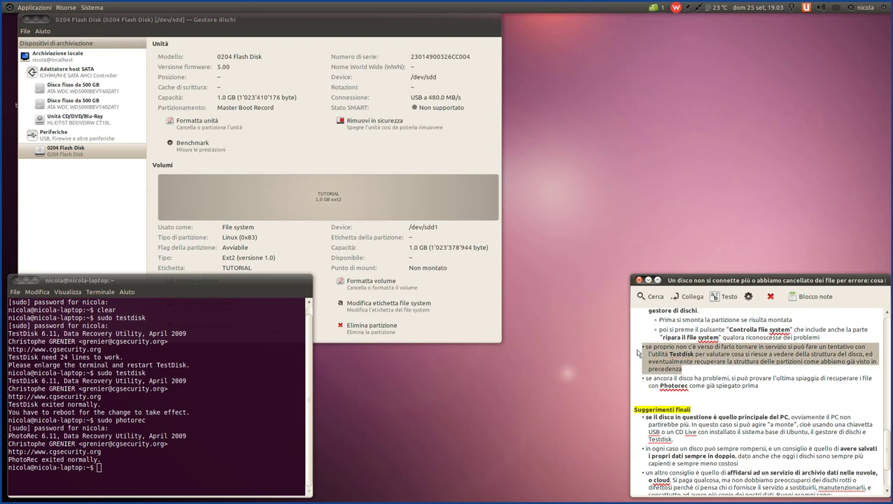
left_click(761, 389)
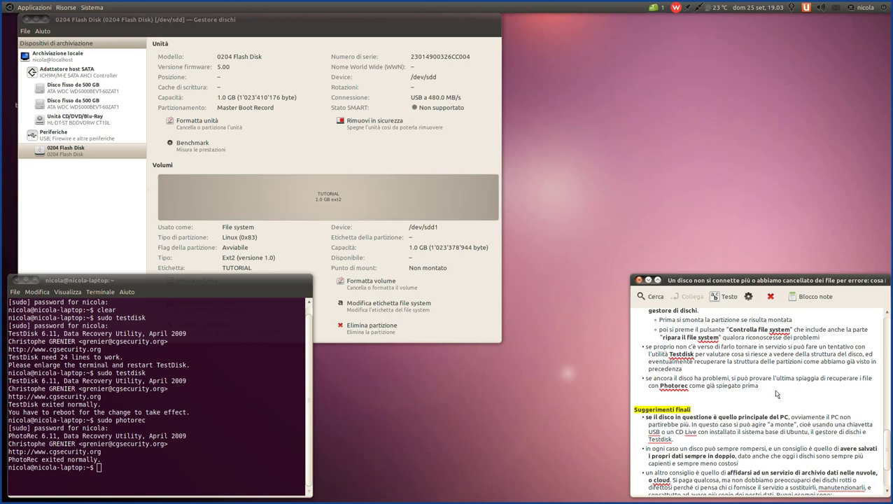
left_click_drag(776, 390, 621, 378)
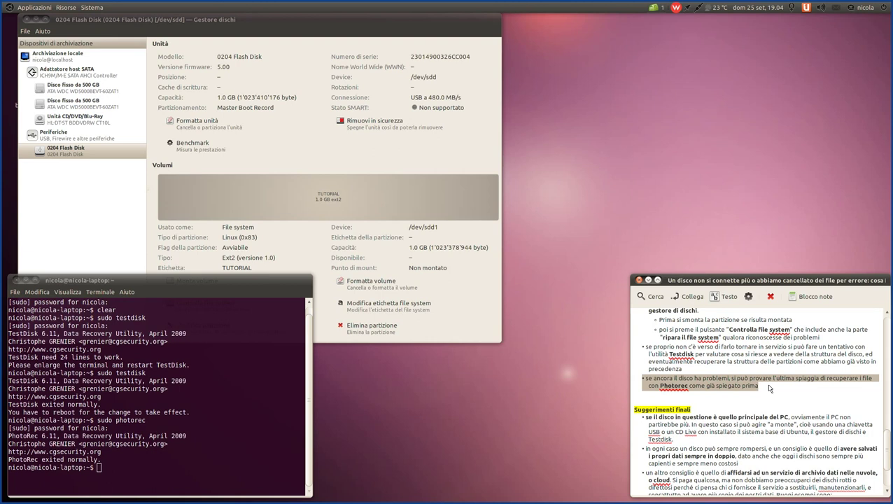
left_click(770, 389)
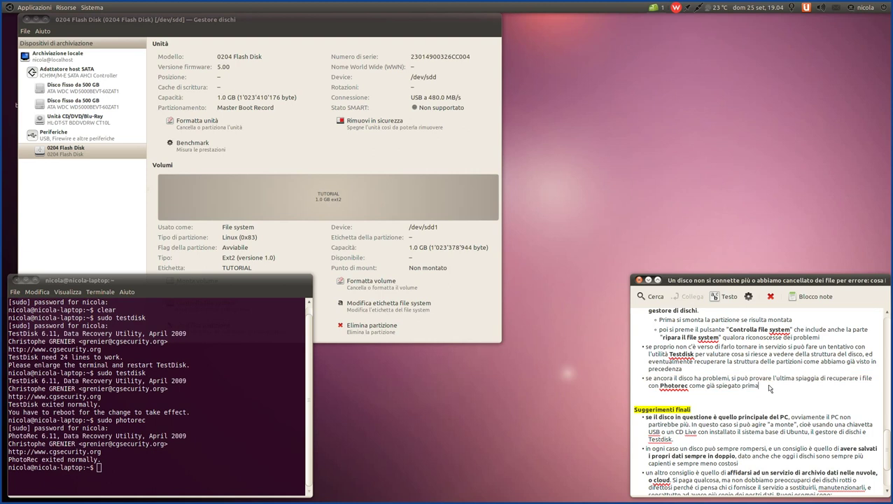
- Scroll the note to show Suggerimenti finali with the Ubuntu One, Wuala, Testdisk and PhotoRec links
scroll(769, 388, "down", 2)
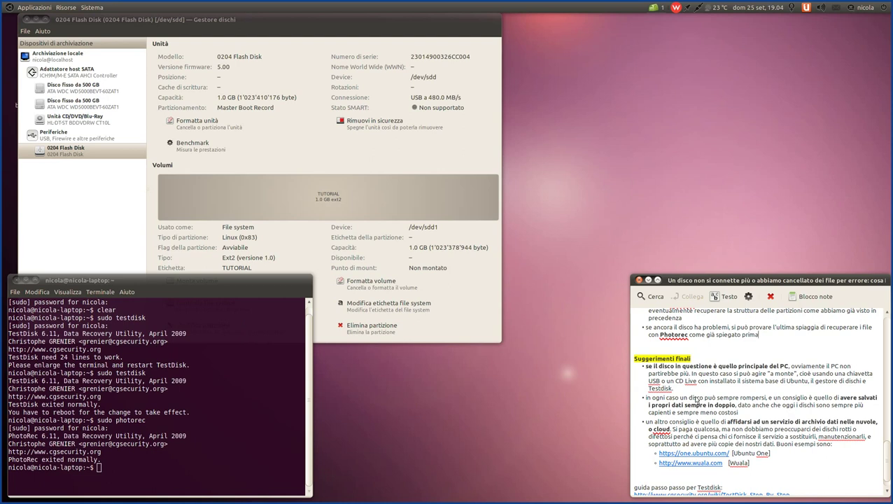
scroll(736, 394, "up", 1)
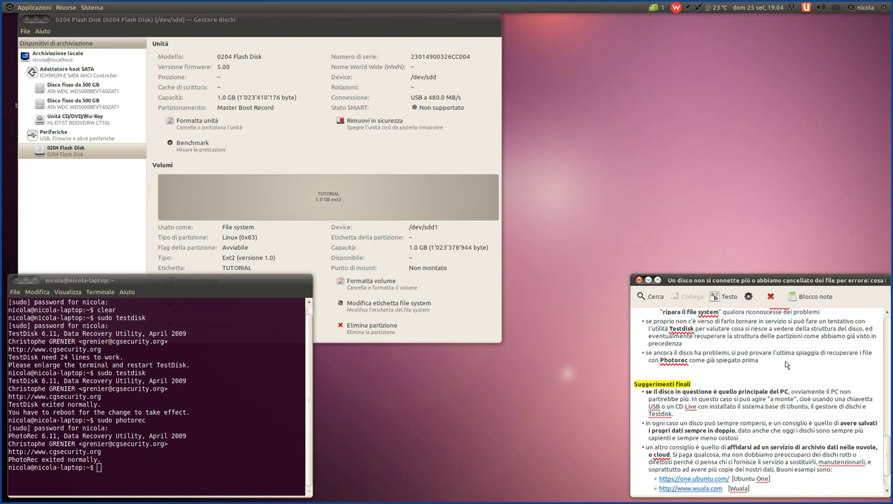
scroll(785, 364, "up", 1)
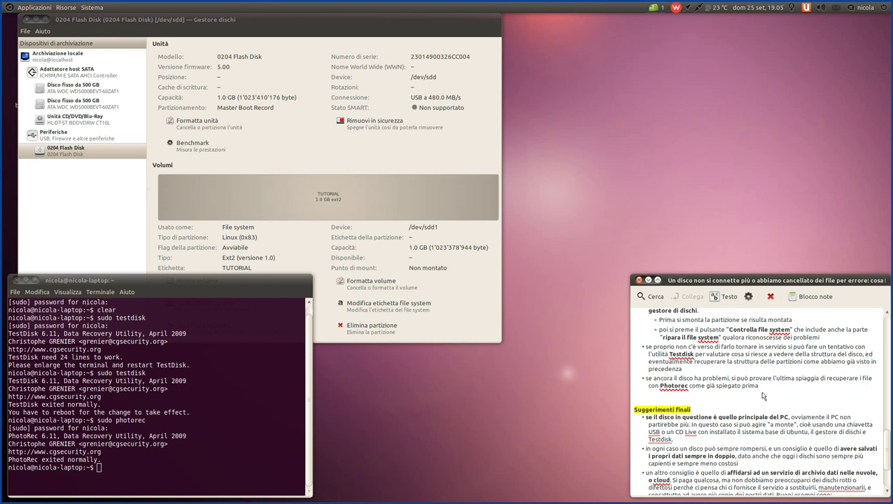
scroll(682, 369, "down", 1)
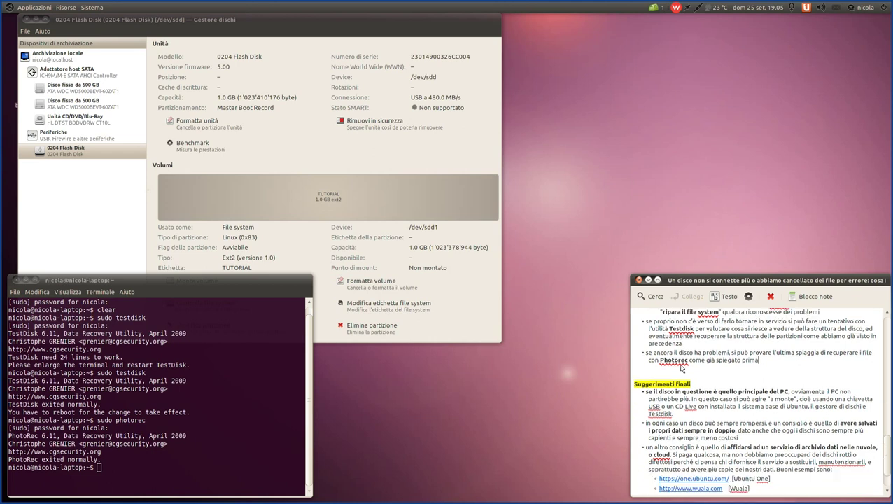
scroll(682, 369, "down", 2)
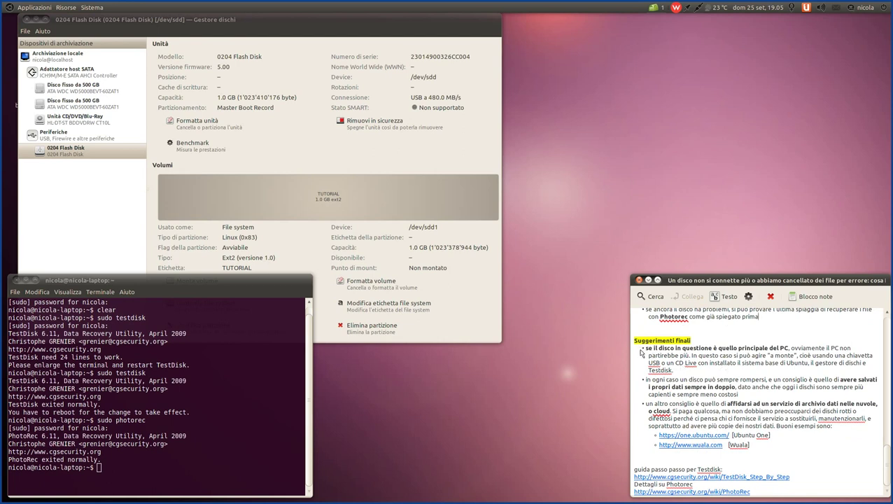
left_click_drag(644, 349, 797, 350)
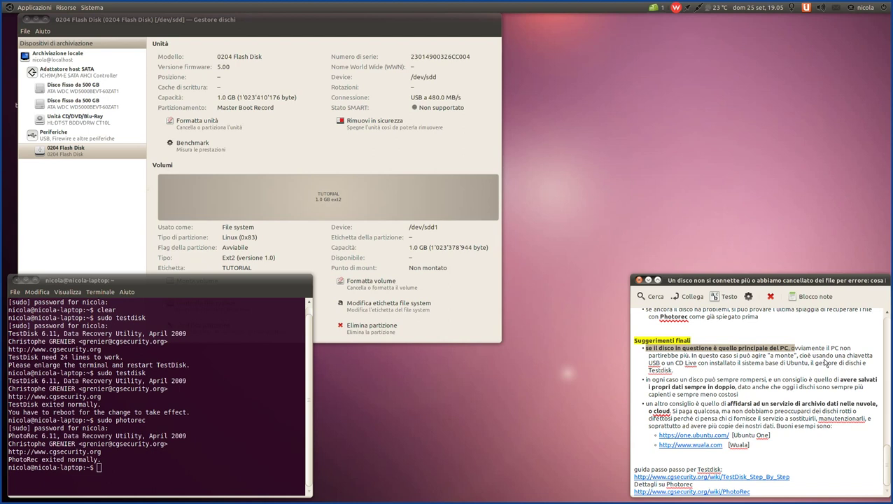
left_click(791, 348)
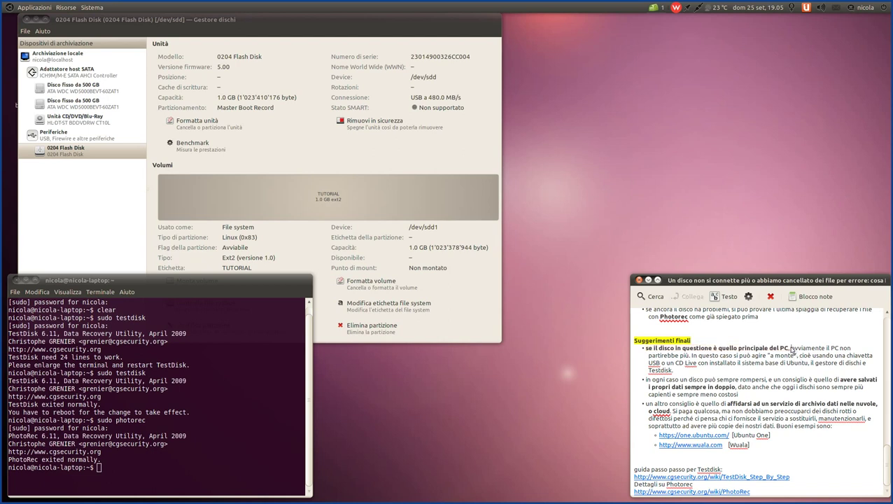
left_click_drag(792, 349, 796, 356)
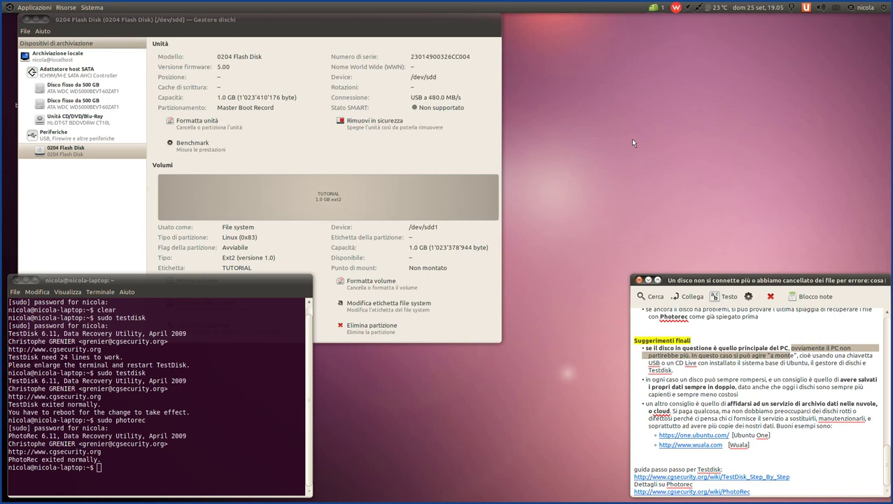
left_click(692, 373)
left_click_drag(692, 373, 649, 365)
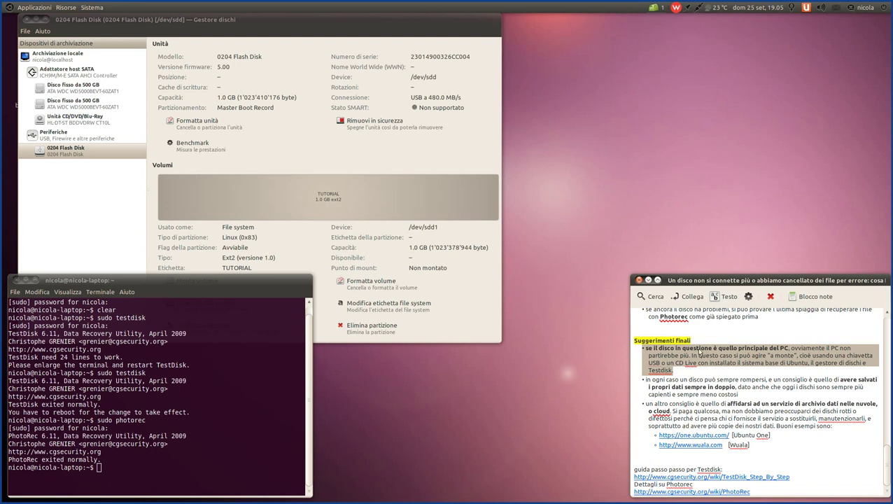
left_click(770, 354)
left_click_drag(807, 356, 737, 357)
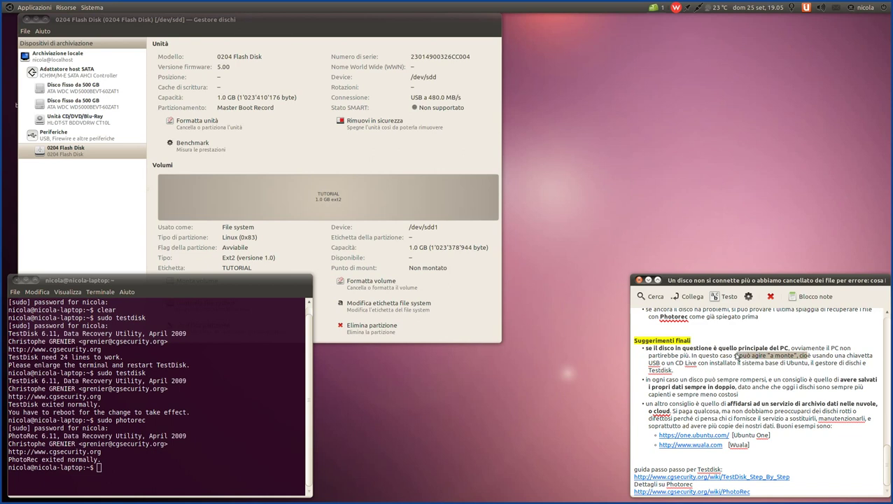
mouse_move(698, 364)
left_mouse_down()
mouse_move(812, 369)
mouse_move(712, 372)
left_mouse_up()
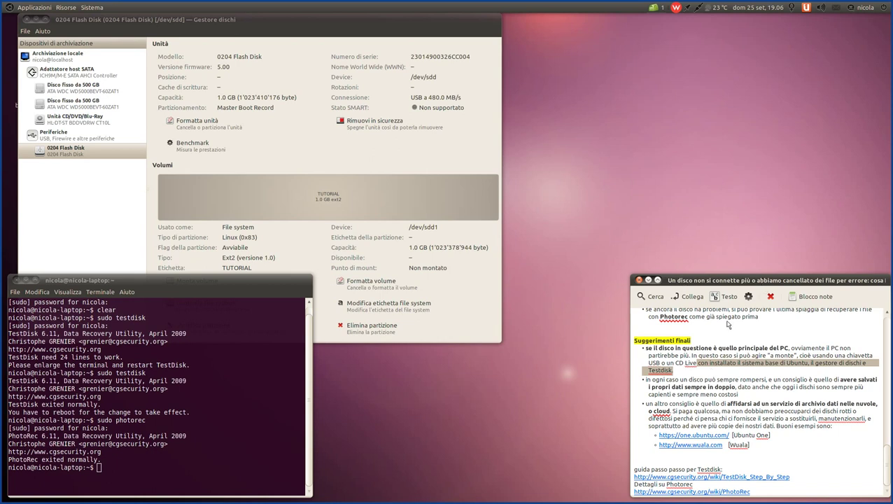
left_click(696, 376)
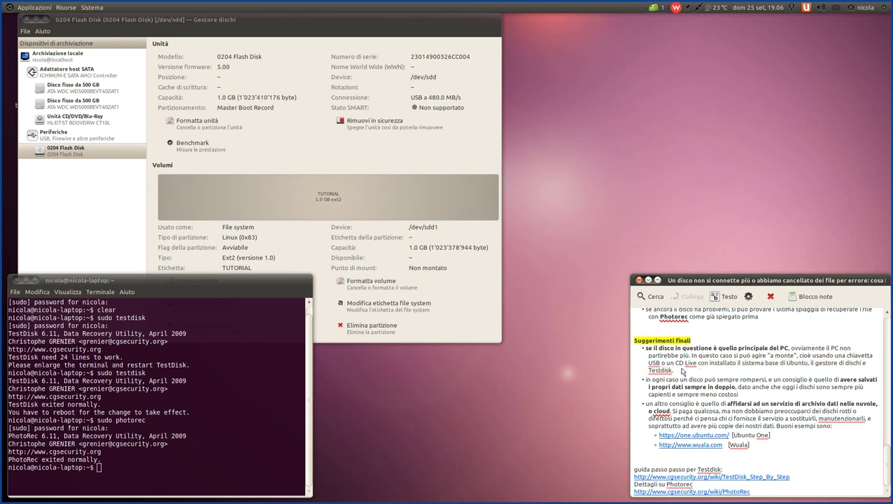
left_click_drag(675, 370, 629, 363)
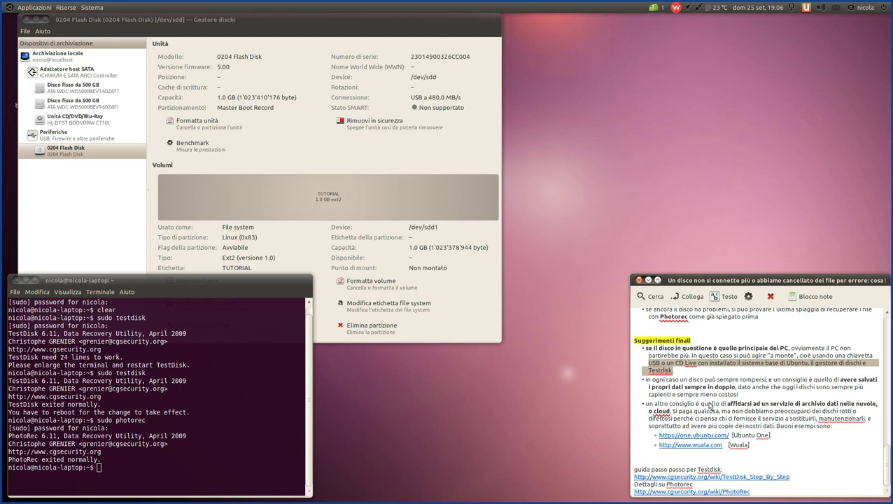
left_click(707, 371)
left_click_drag(692, 374, 630, 351)
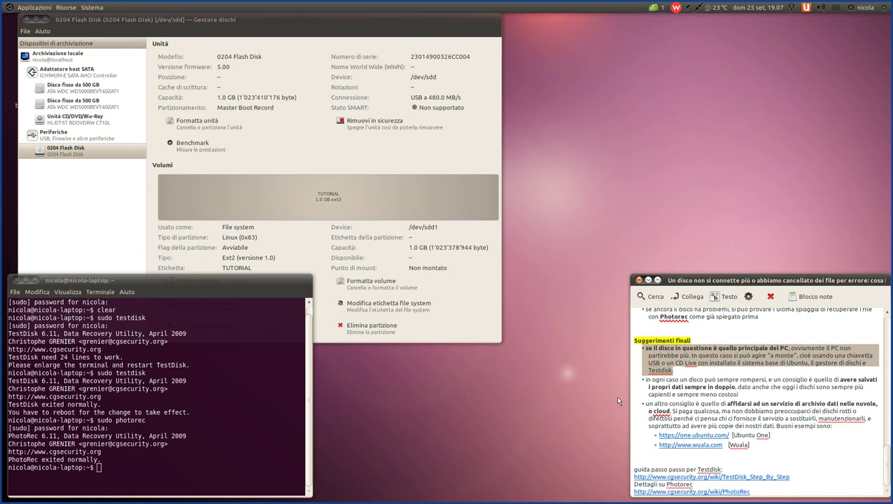
left_click(731, 398)
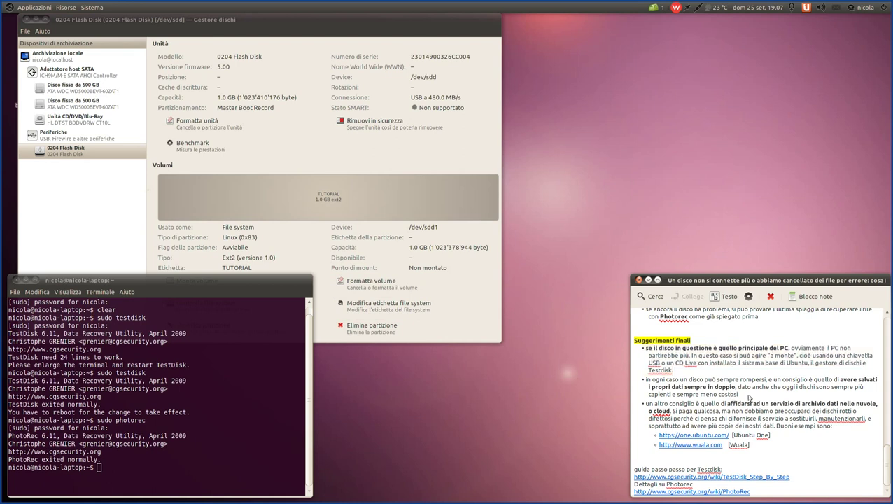
left_click_drag(739, 396, 646, 380)
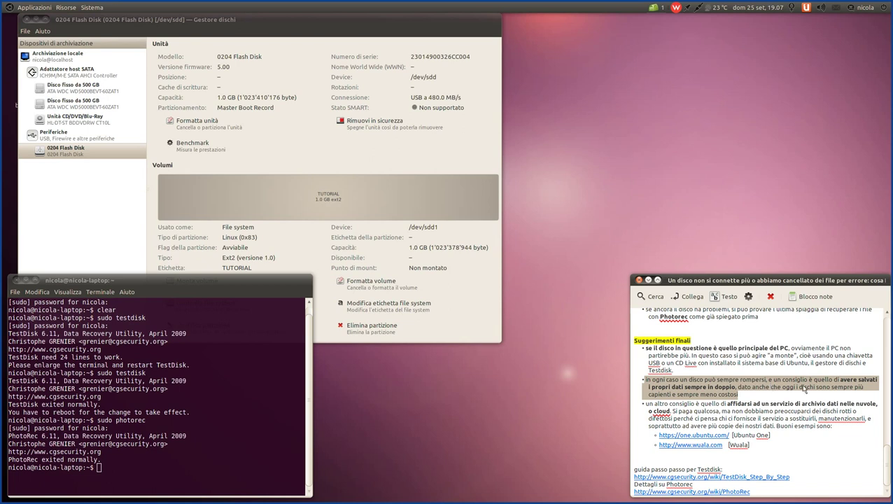
left_click(804, 384)
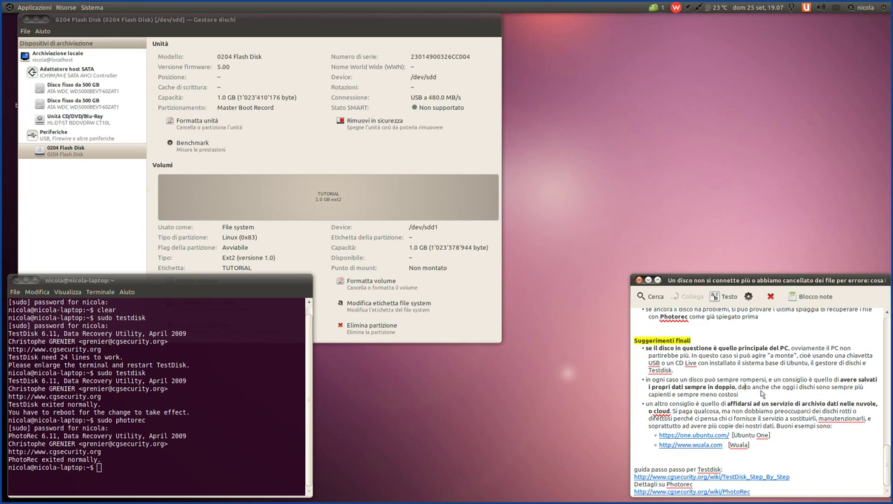
left_click_drag(755, 397, 641, 382)
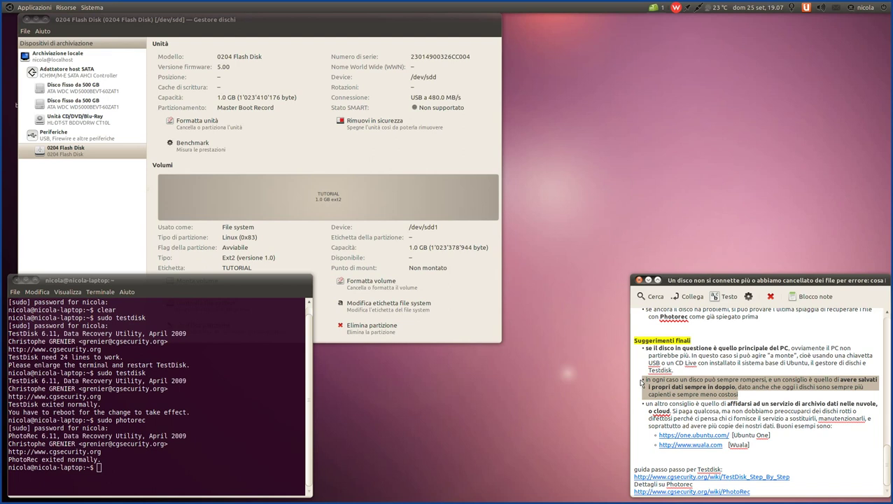
left_click(751, 393)
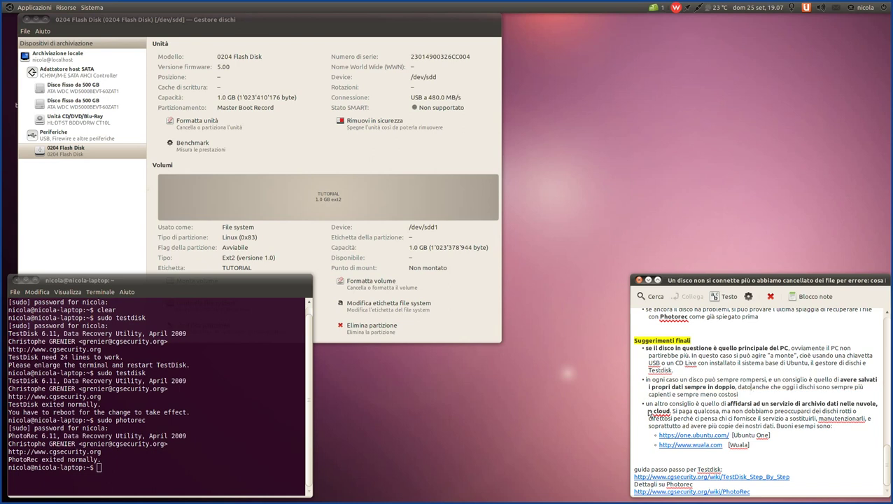
left_click_drag(645, 408, 791, 406)
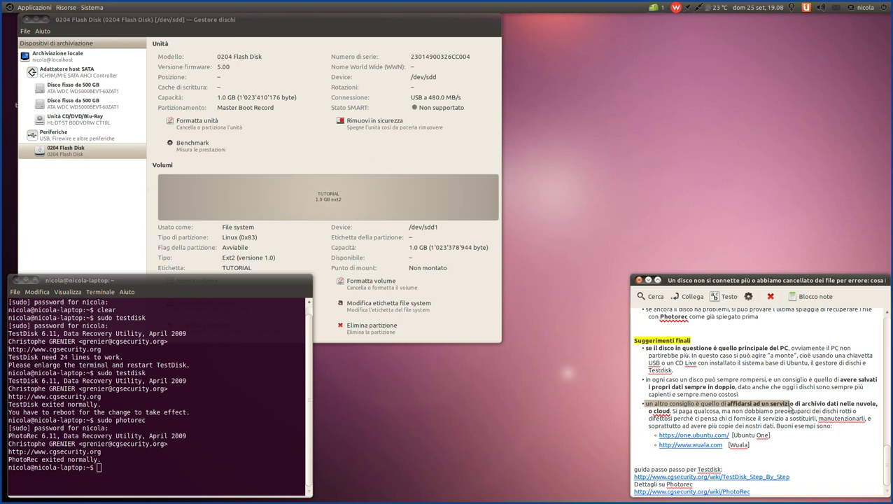
left_click_drag(791, 406, 854, 437)
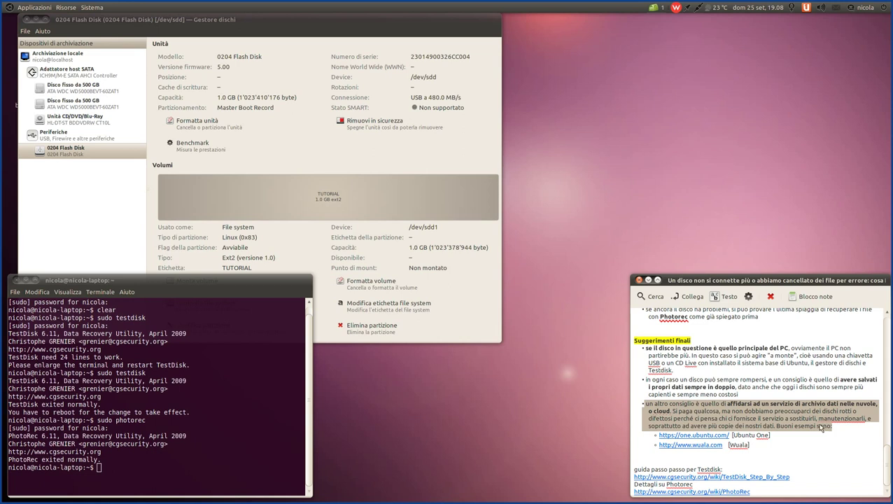
left_click(819, 428)
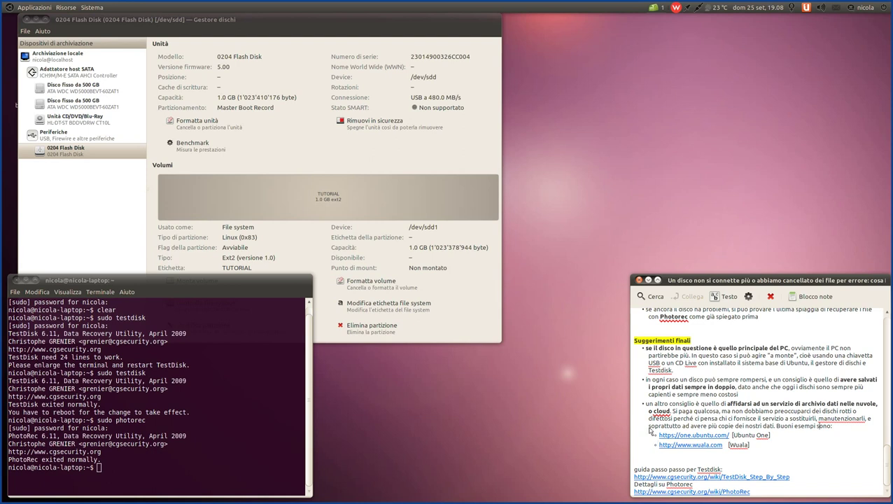
- Briefly select the Ubuntu One and Wuala link lines, then scroll back to the Premesse section
left_click_drag(751, 492, 632, 435)
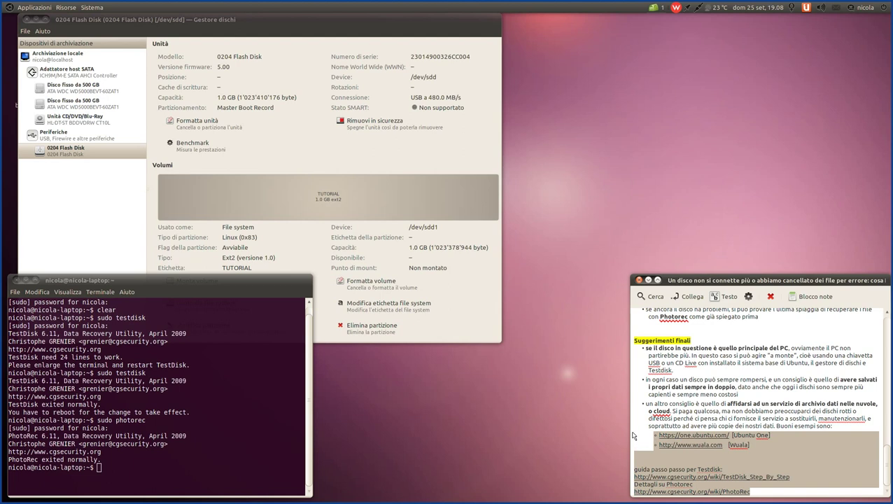
left_click(827, 451)
scroll(793, 420, "up", 15)
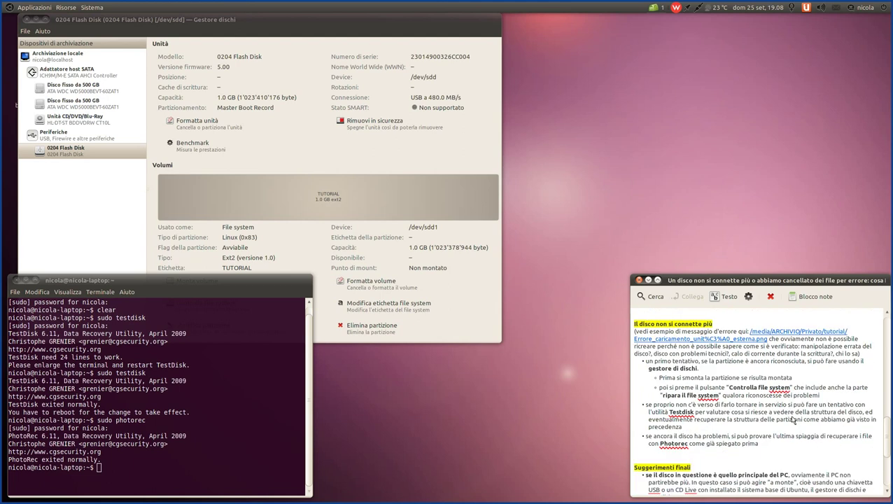
scroll(792, 420, "up", 2)
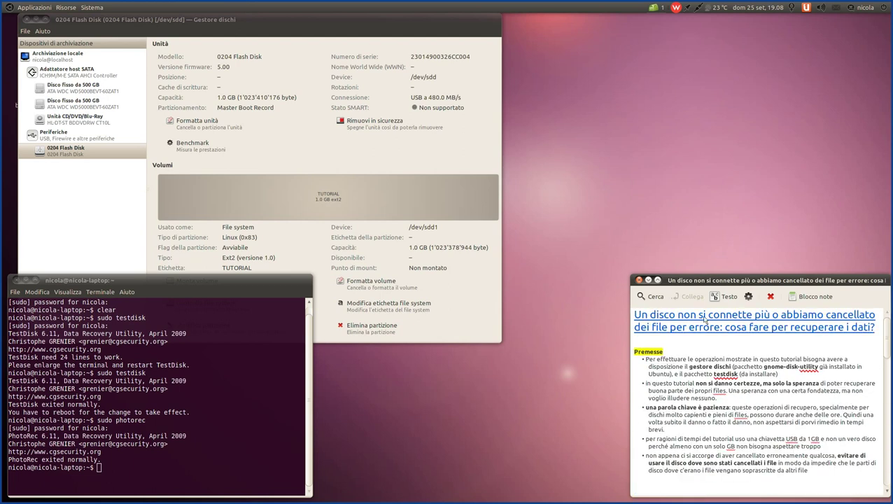